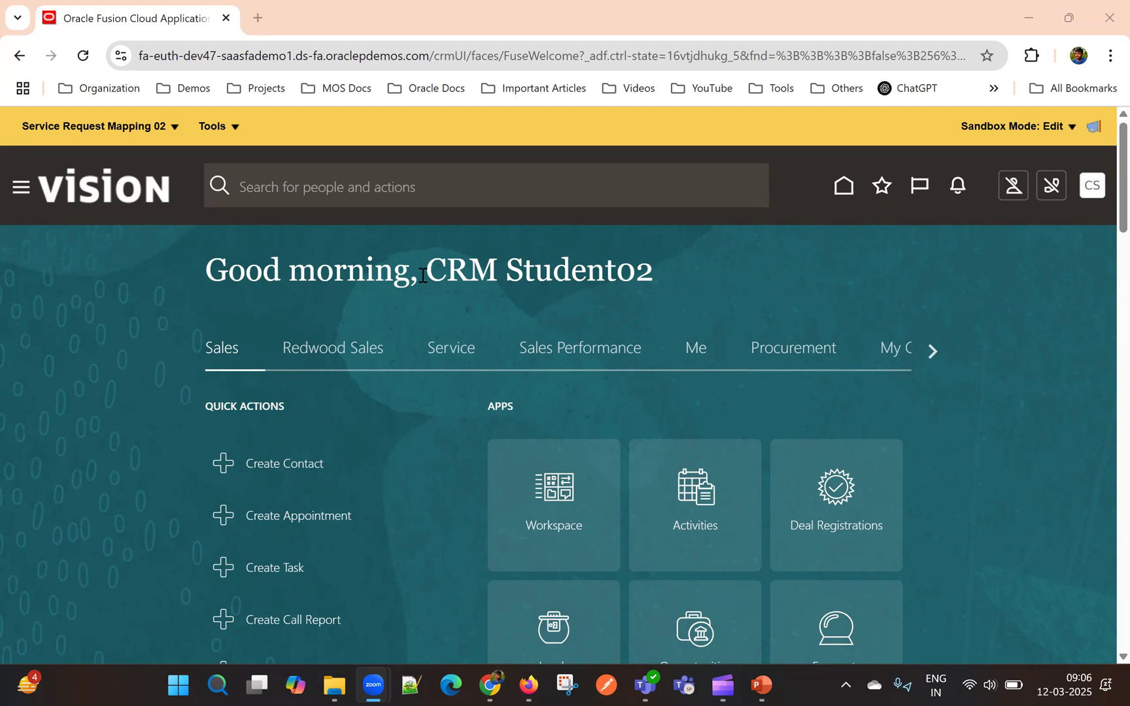
Open Application Composer from the Service Request Mapping 02 sandbox and filter the CRM Cloud objects by "sr".
left_click(204, 128)
left_click(233, 153)
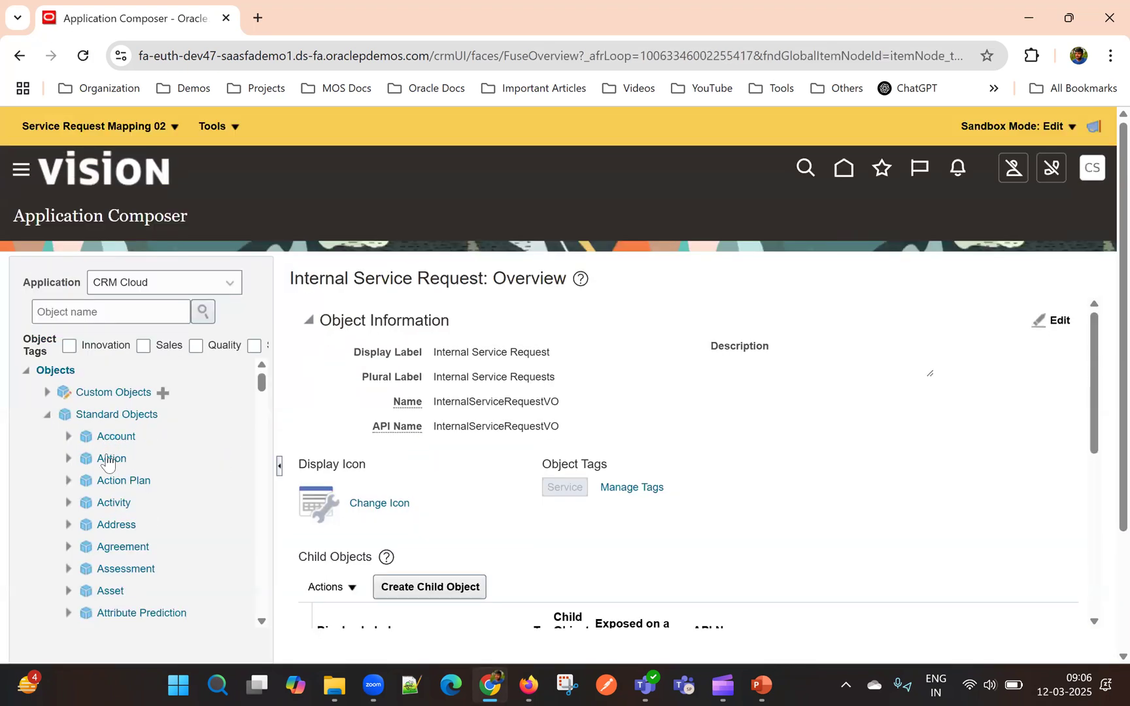
left_click(112, 317)
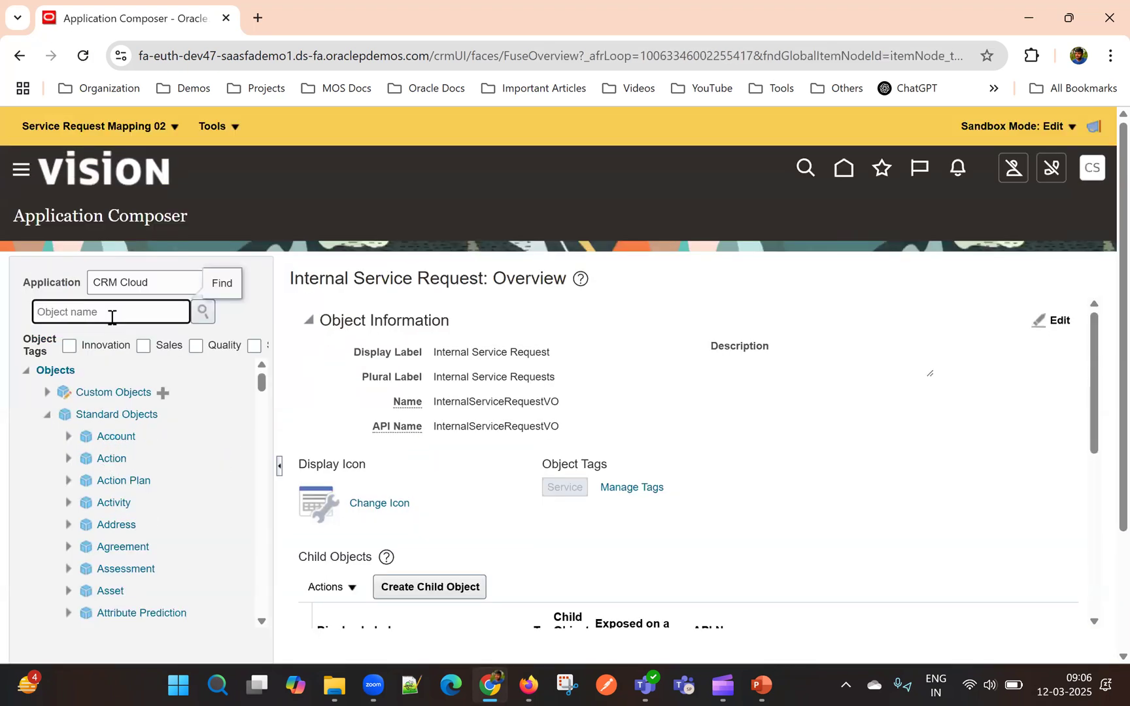
type("sr")
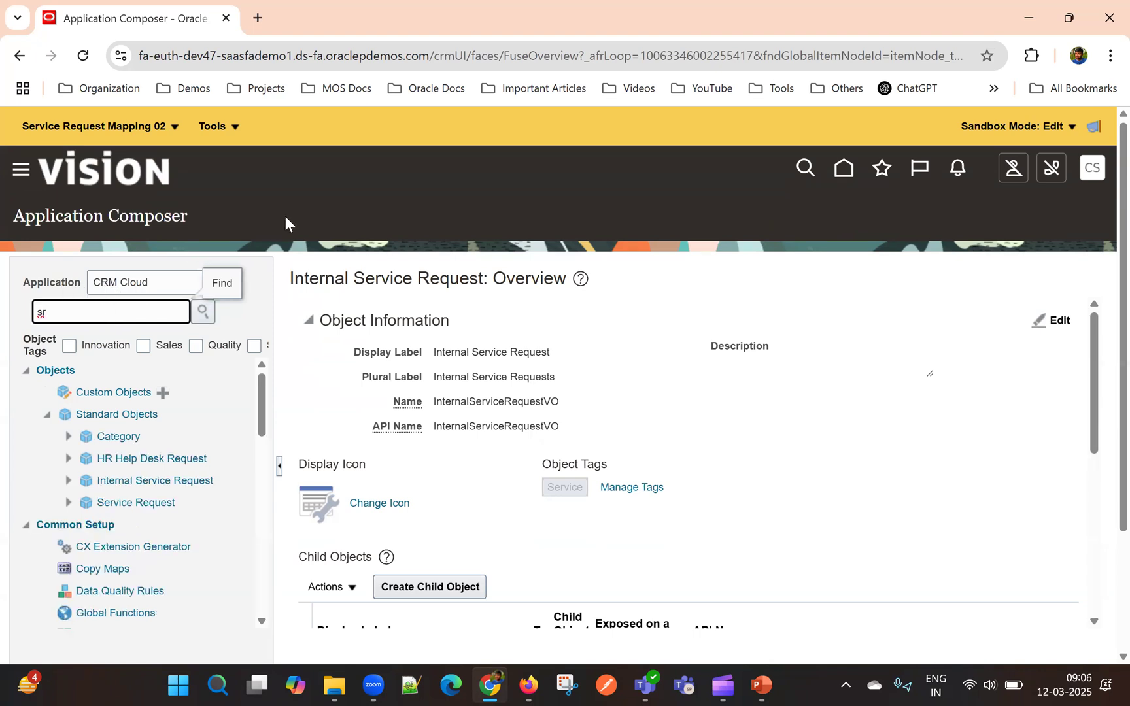
Review the components and child objects listed under the Service Request standard object, and collapse it again.
scroll(285, 223, "down", 1)
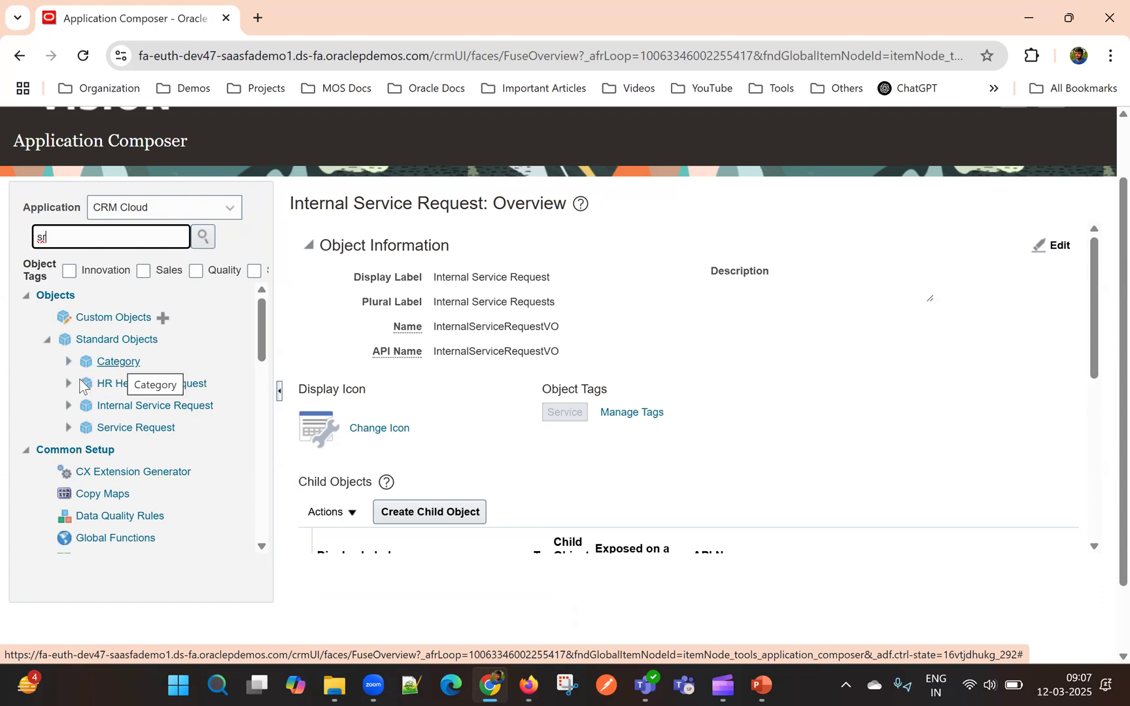
left_click(73, 429)
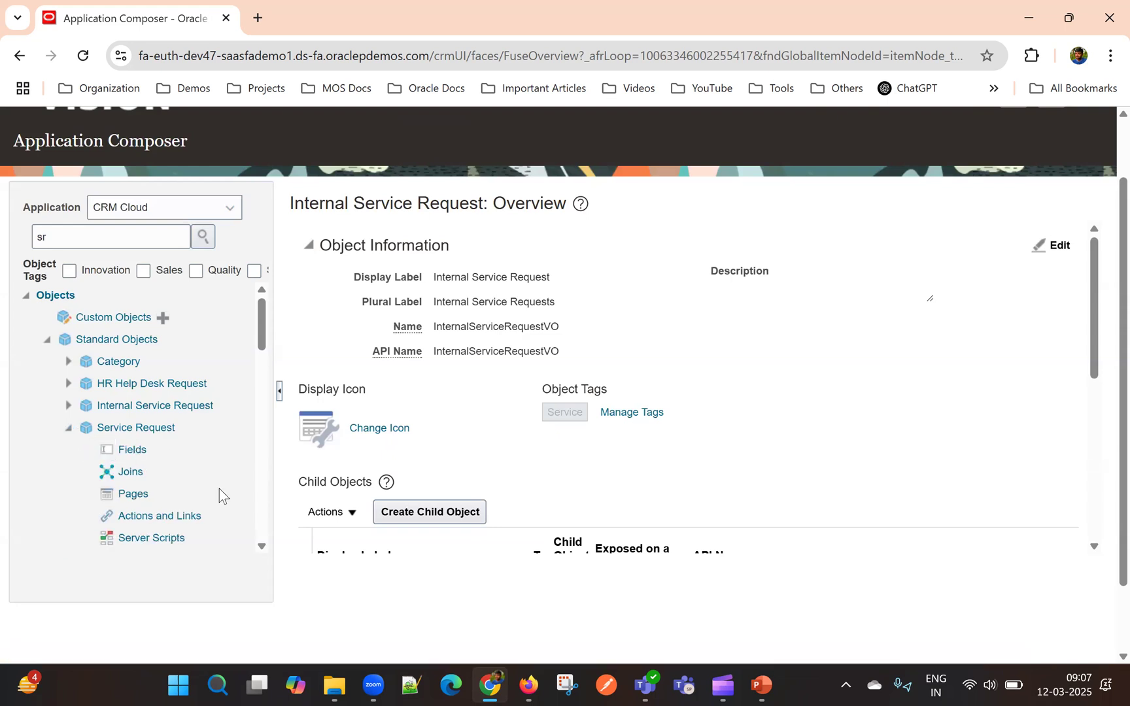
scroll(219, 488, "down", 2)
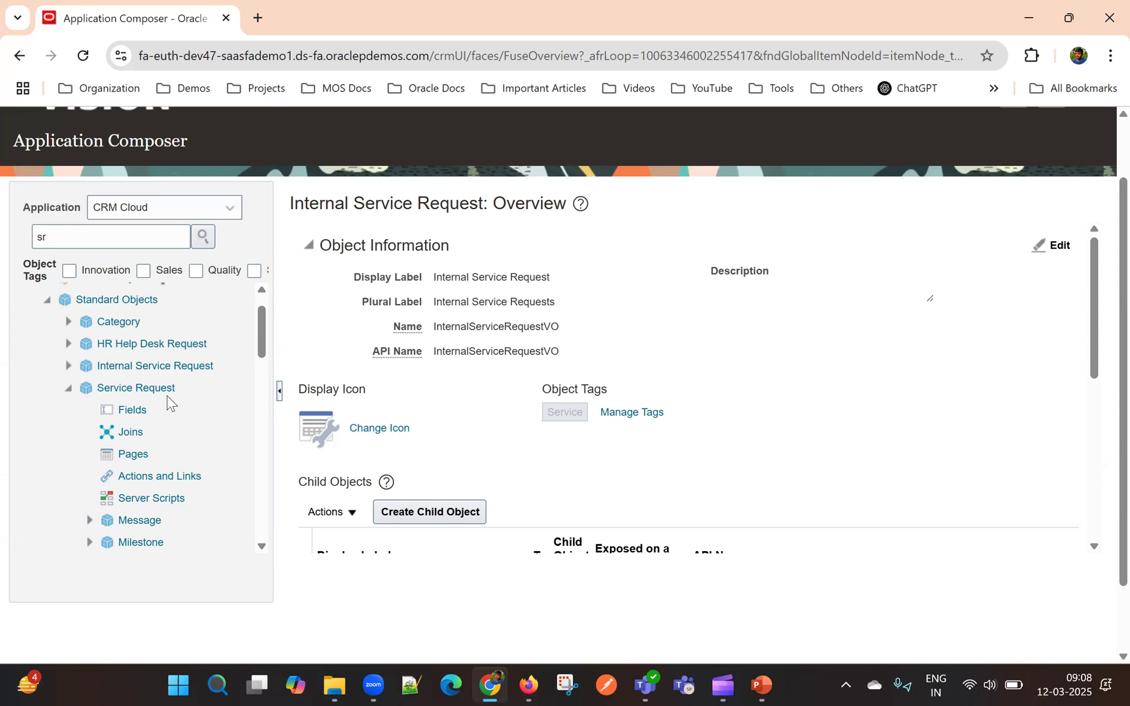
left_click(68, 387)
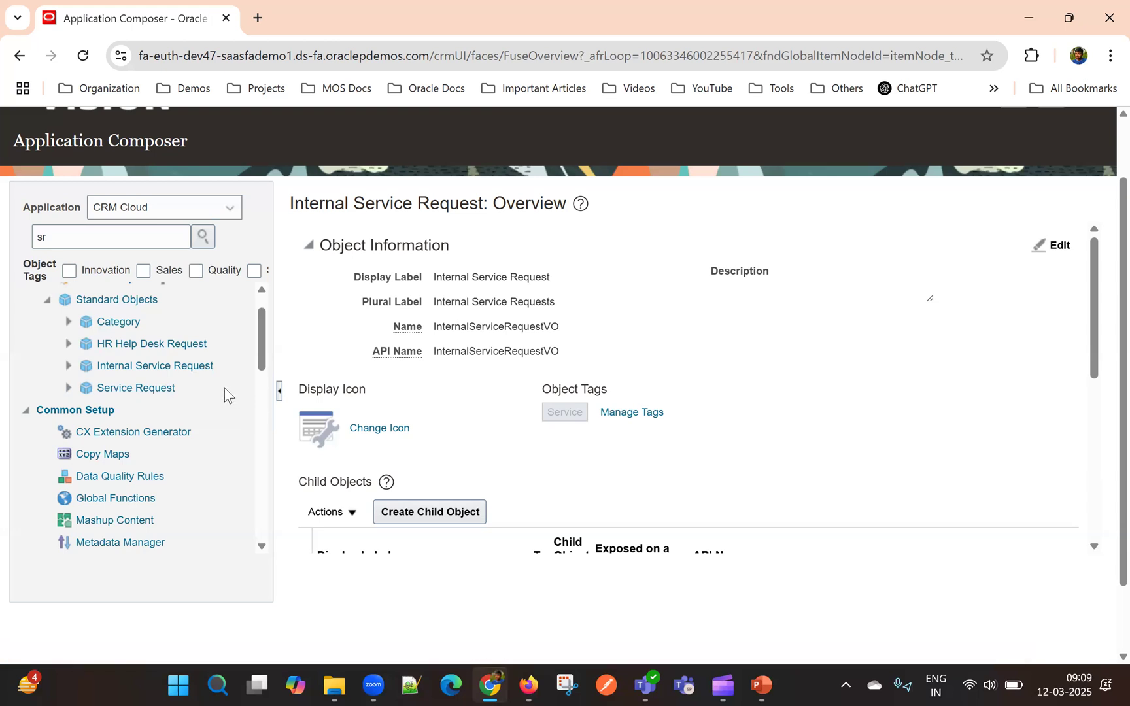
scroll(224, 393, "down", 1)
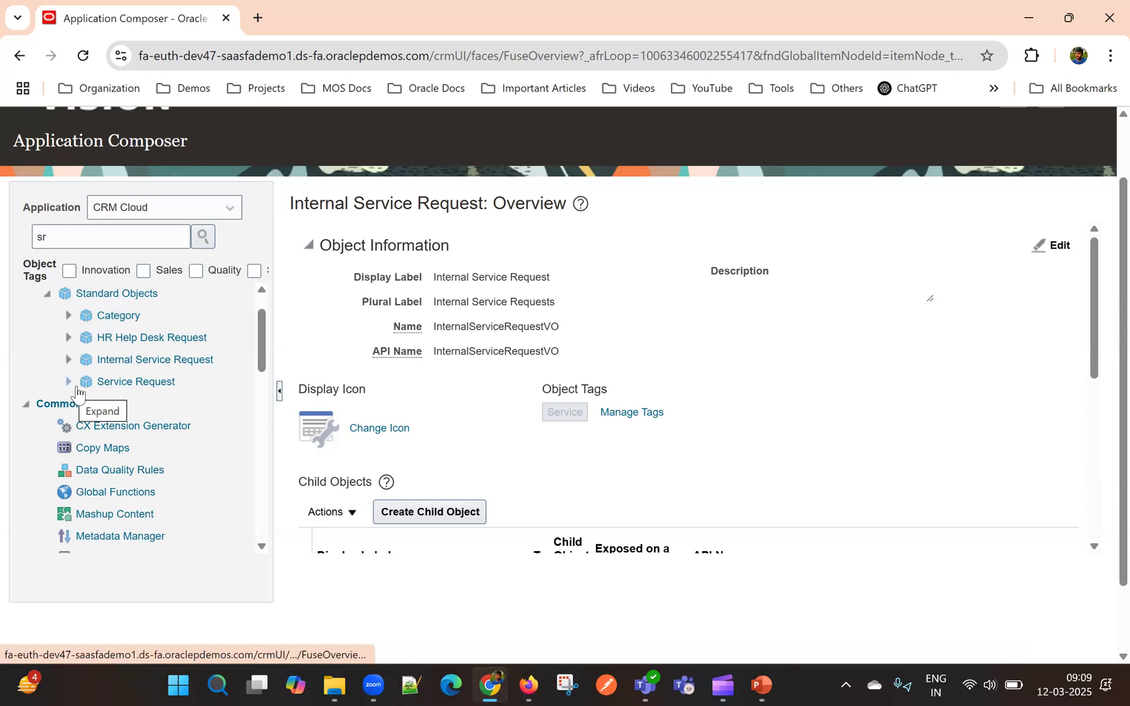
Expand the Service Request object, open its fields and display the custom ones.
left_click(67, 384)
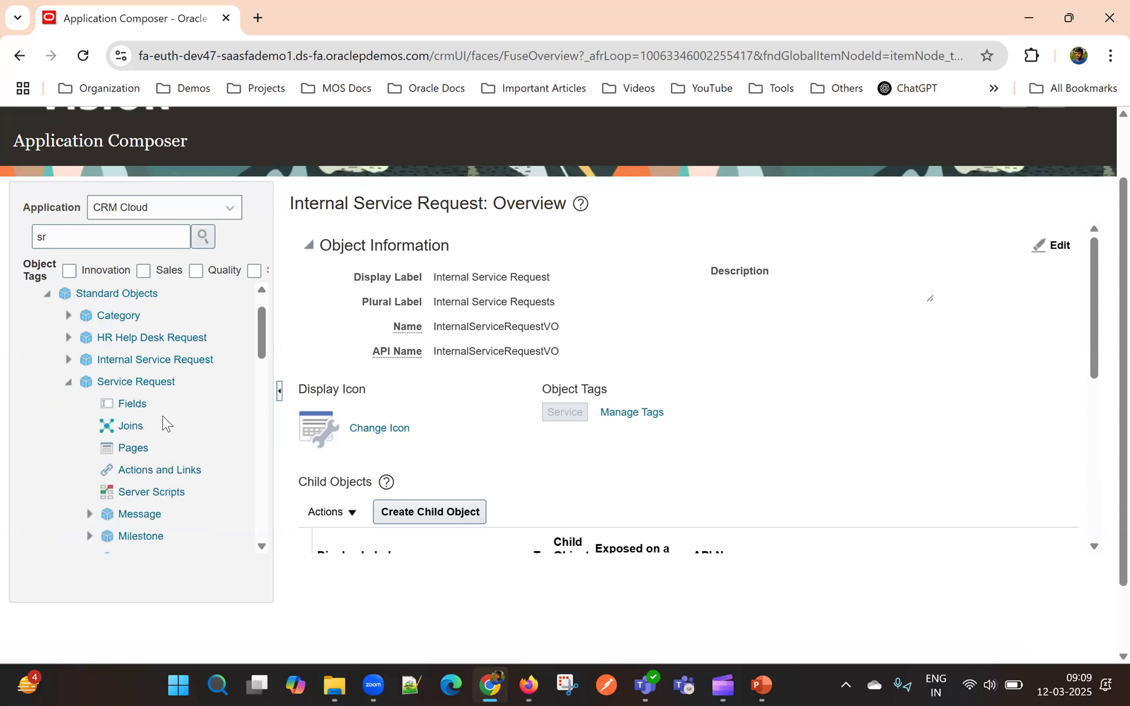
scroll(164, 422, "down", 1)
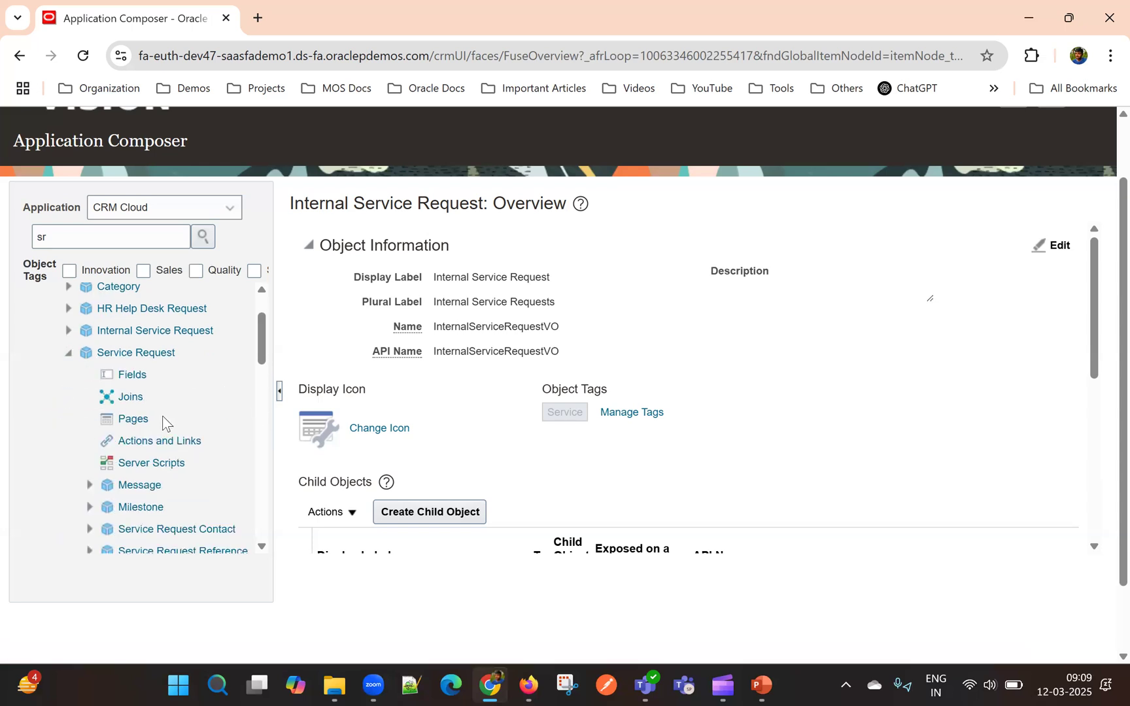
left_click(127, 373)
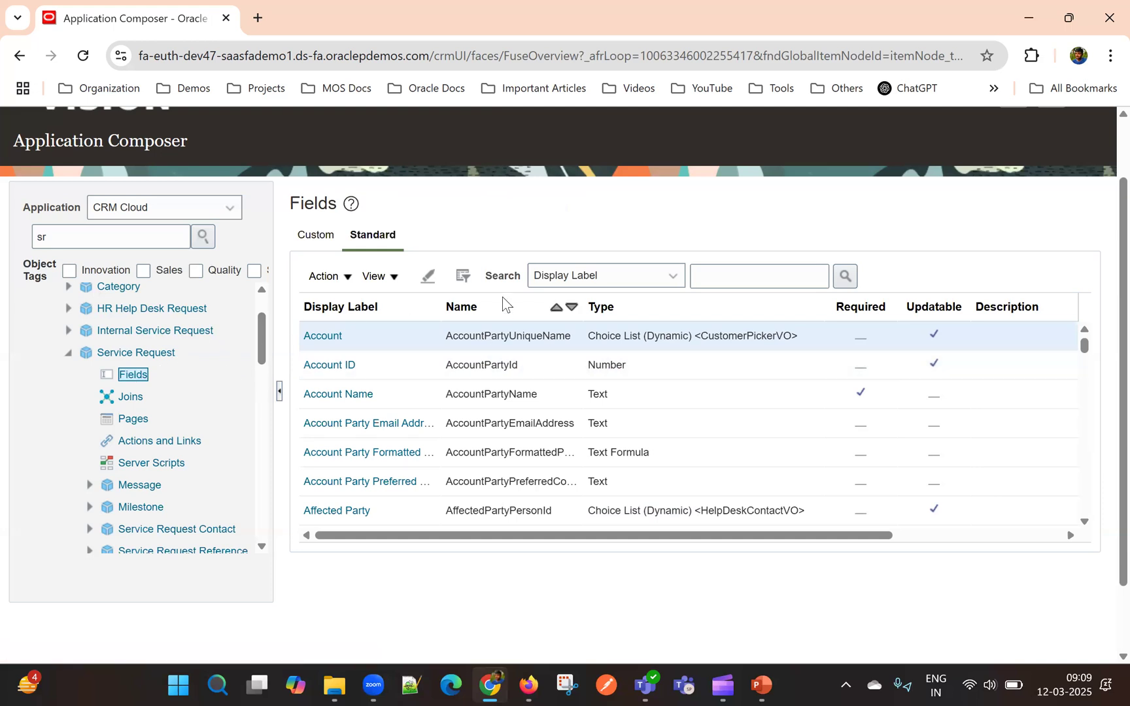
left_click(327, 235)
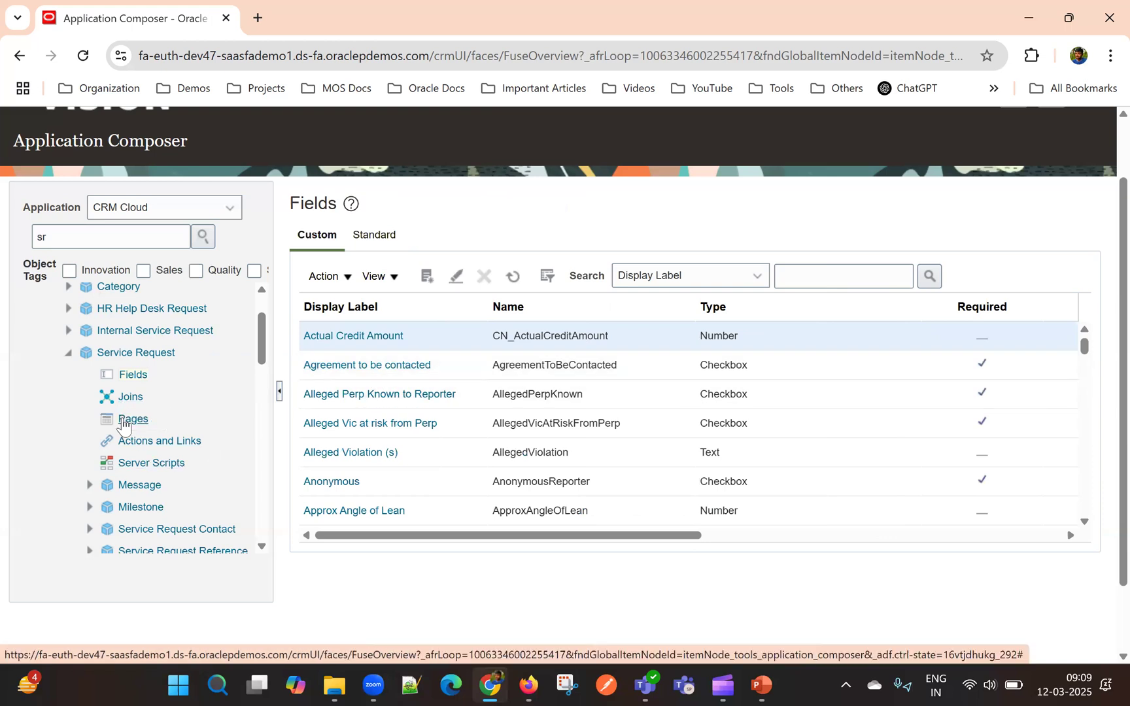
Open the server scripts of the Service Request object and look over its child objects.
left_click(134, 464)
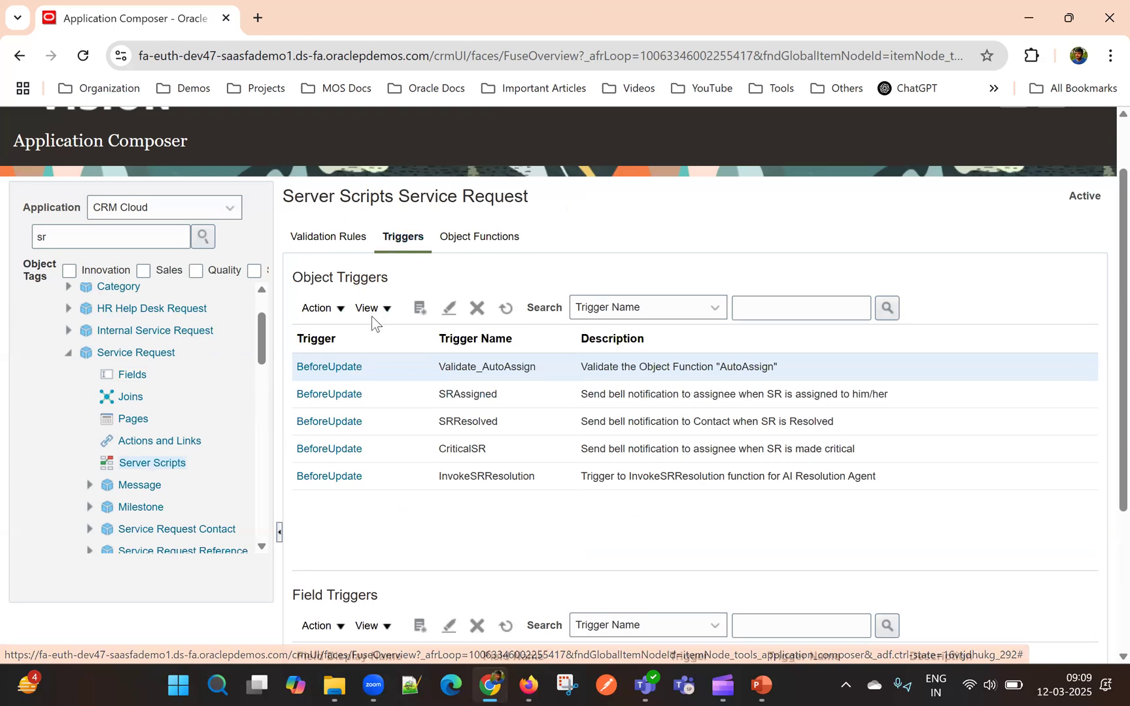
scroll(144, 468, "down", 1)
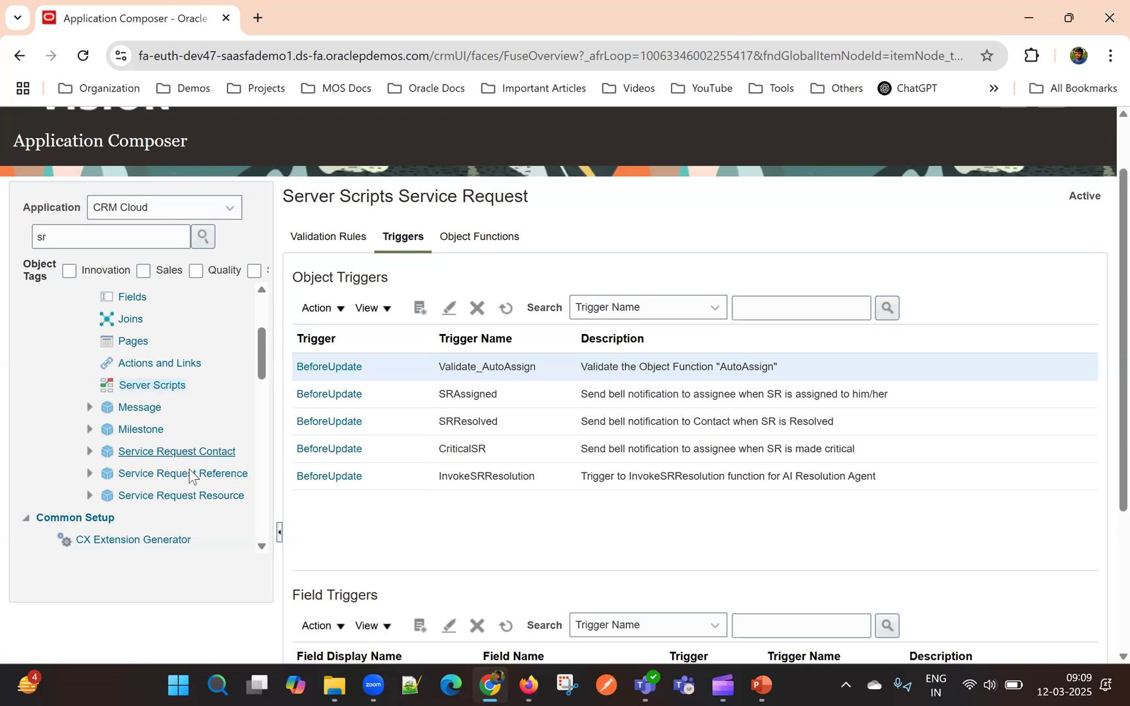
scroll(139, 492, "up", 2)
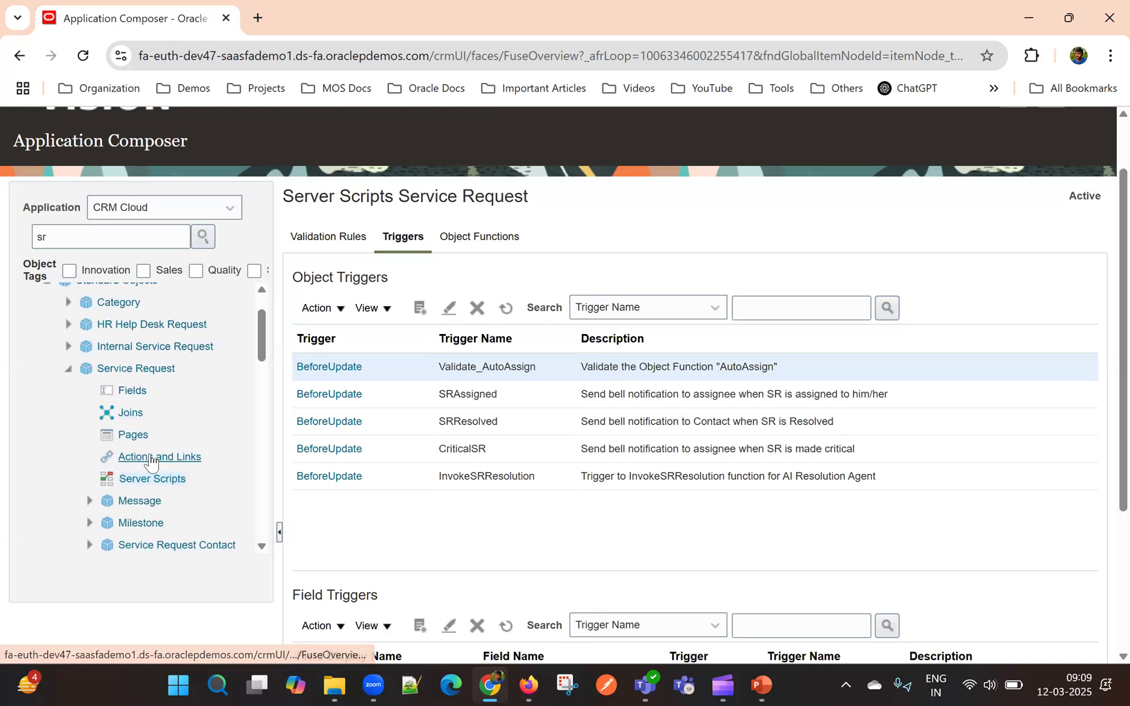
scroll(136, 497, "down", 1)
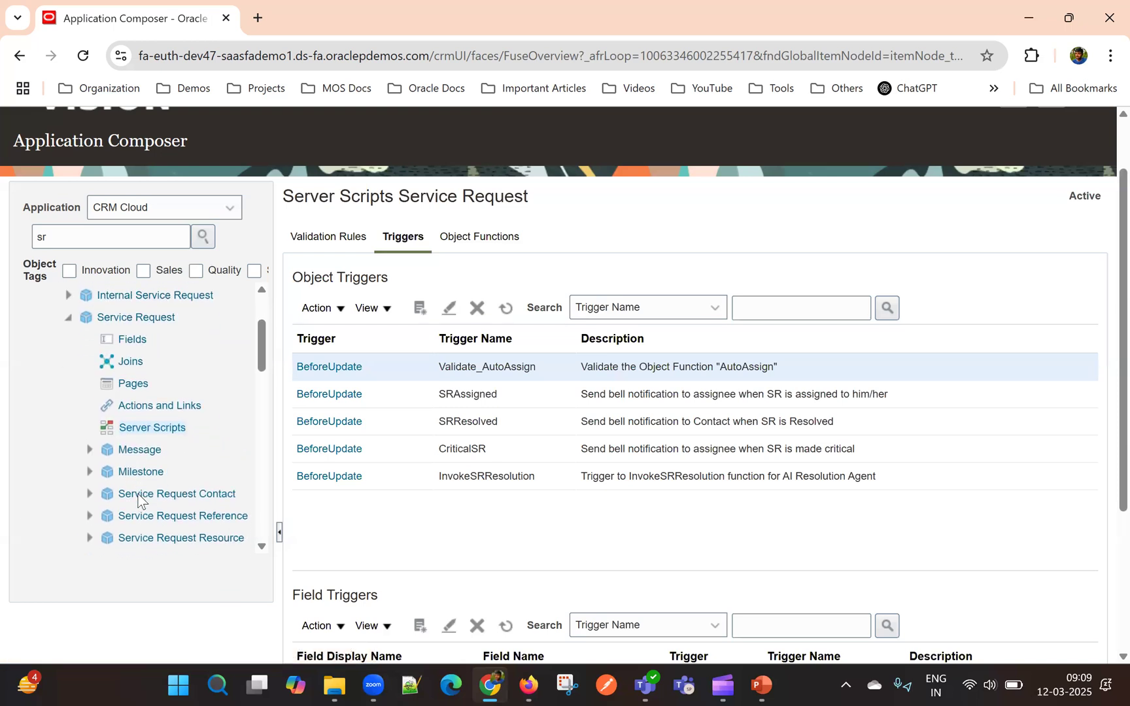
Open the fields of Service Request's Message child object and find the MessageContent standard field.
left_click(90, 446)
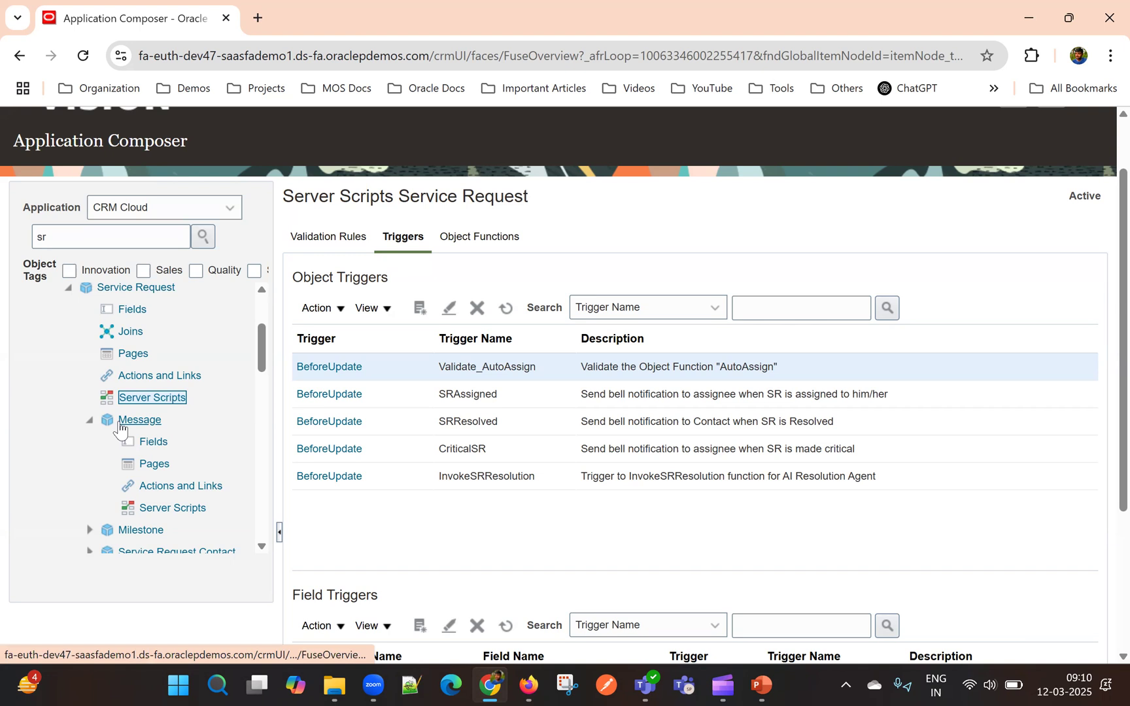
left_click(152, 442)
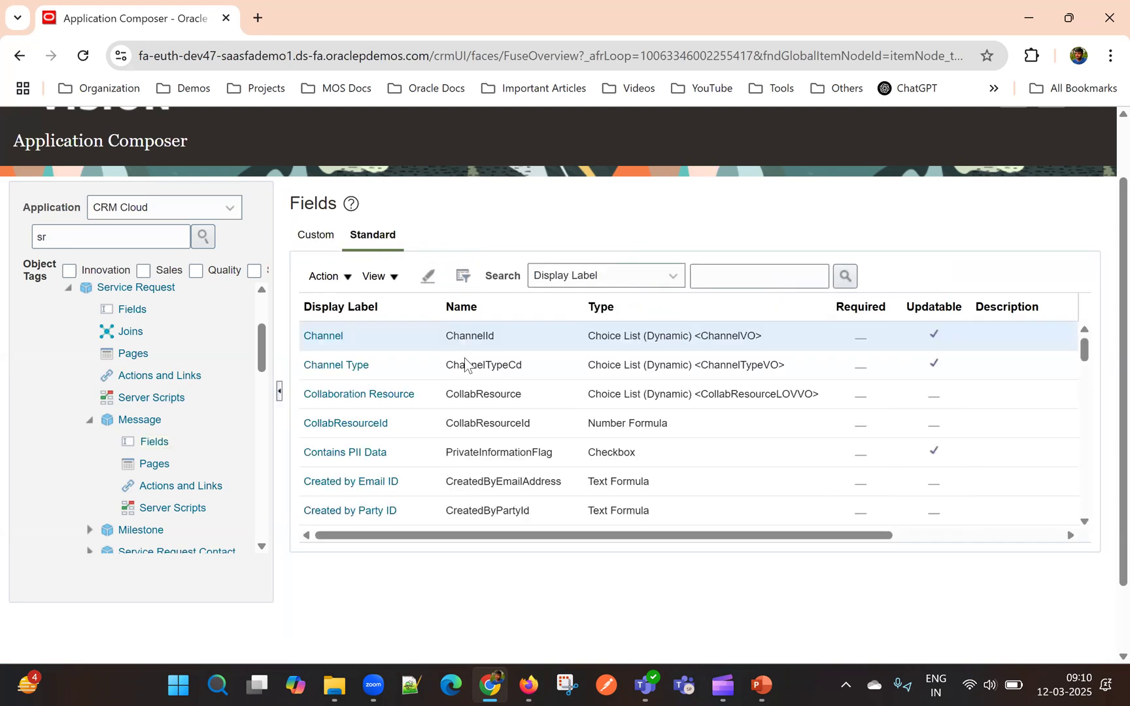
scroll(426, 372, "down", 3)
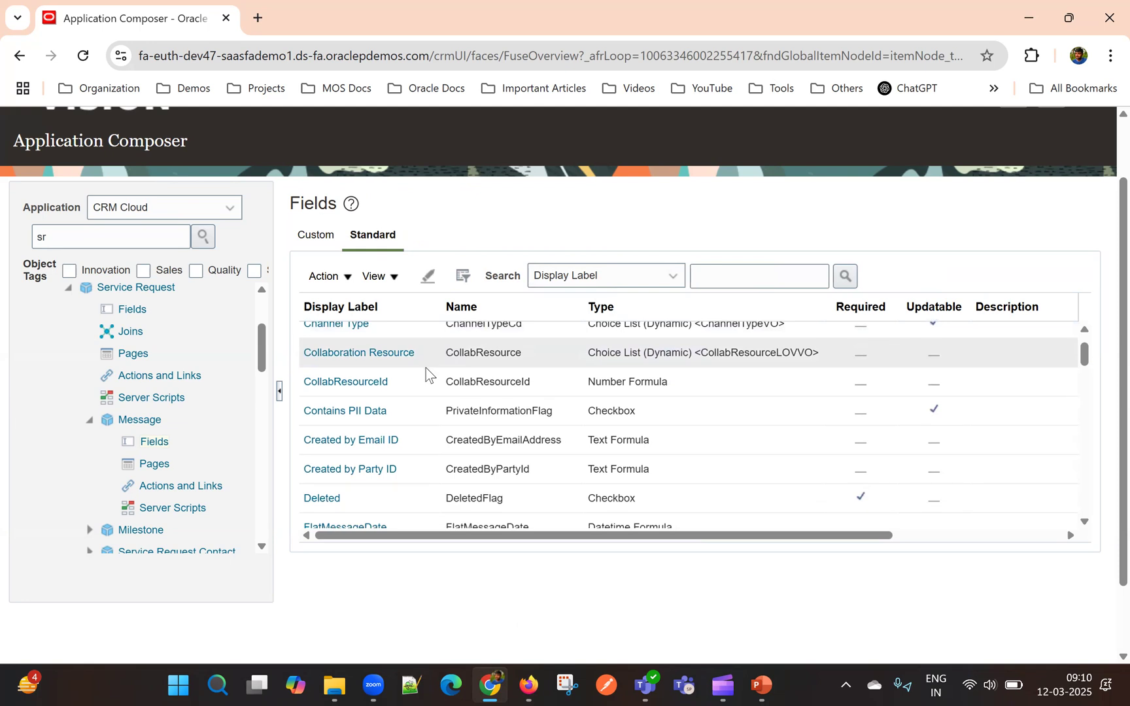
scroll(425, 457, "down", 1)
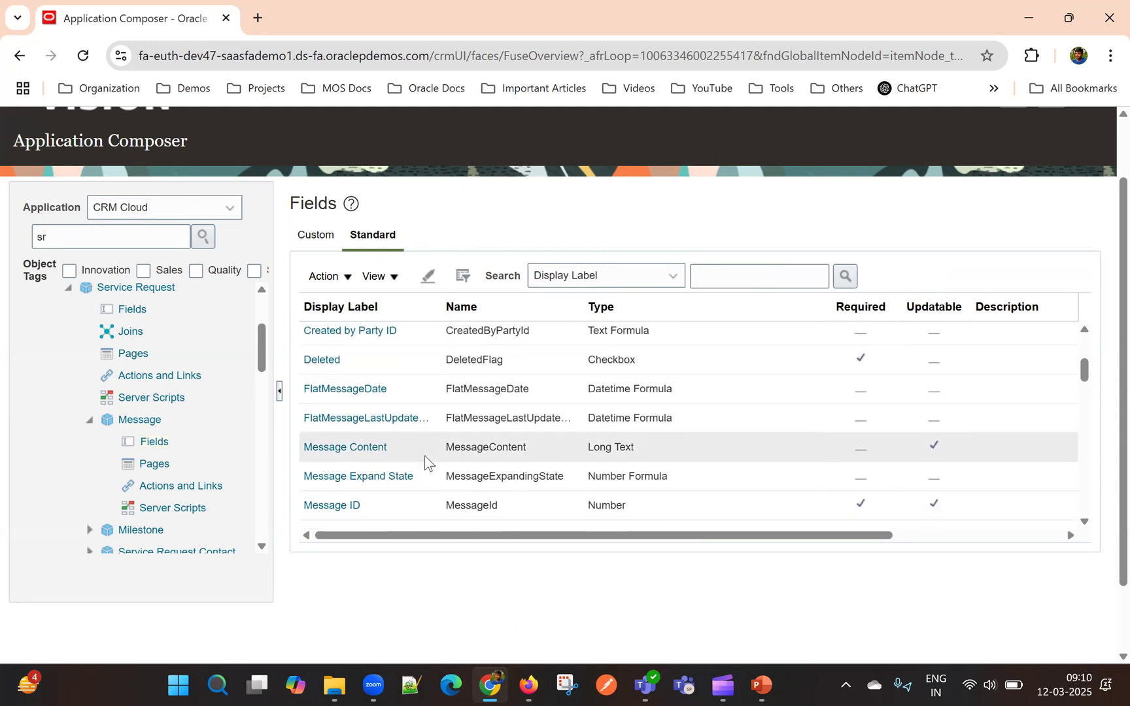
scroll(462, 472, "down", 1)
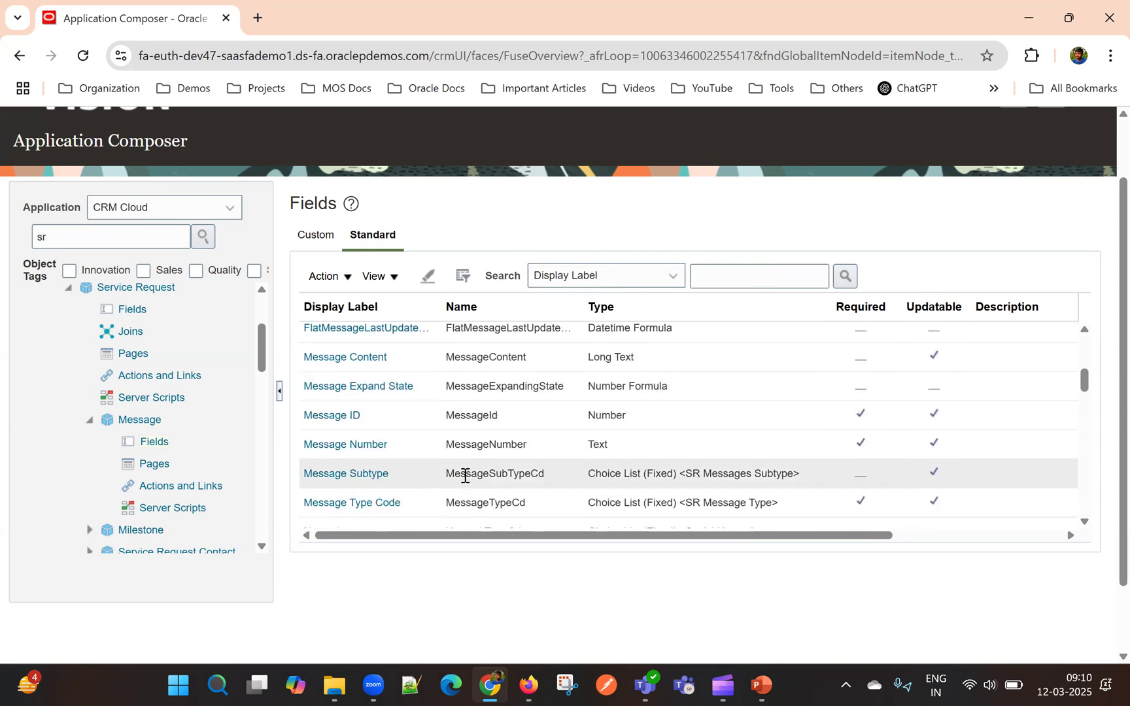
double_click(475, 356)
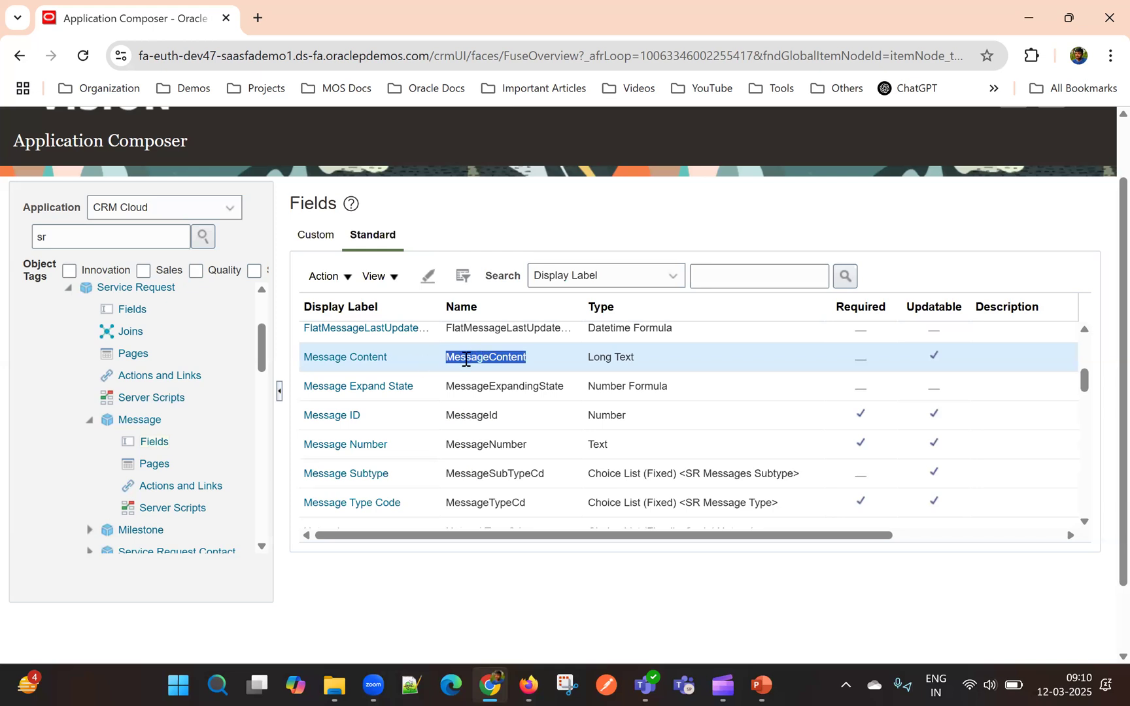
Examine the names, types and required flags of the Message object's standard fields from Message ID to Source Code.
scroll(471, 361, "down", 1)
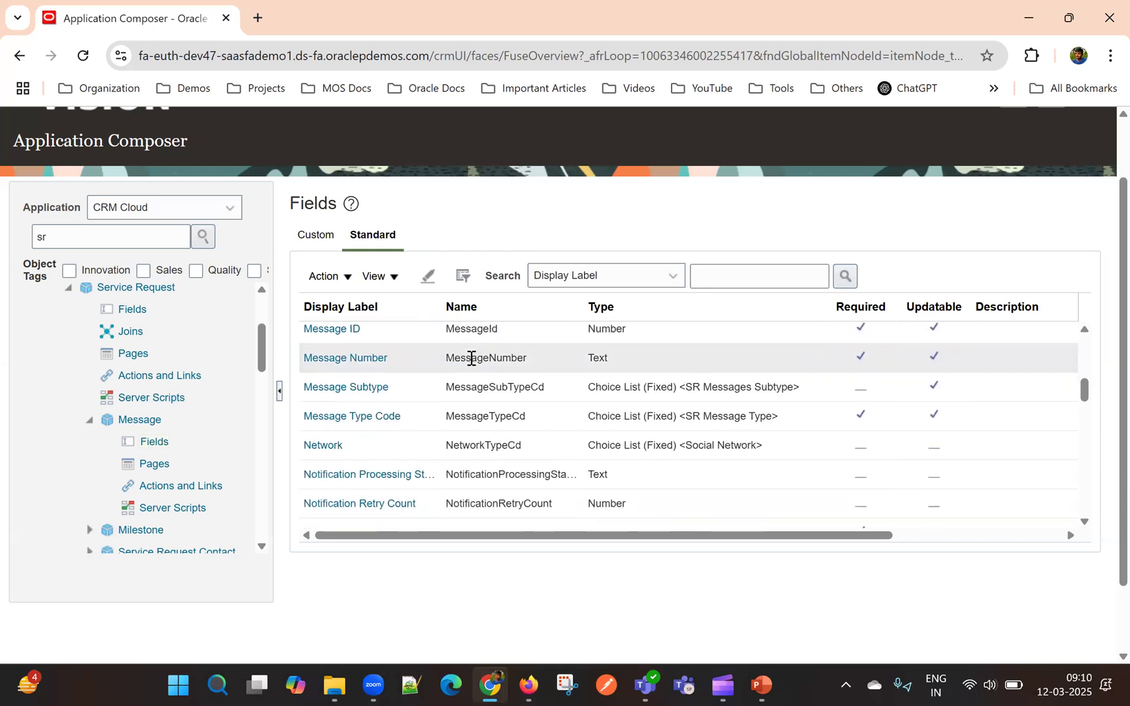
scroll(467, 411, "down", 1)
scroll(466, 446, "down", 1)
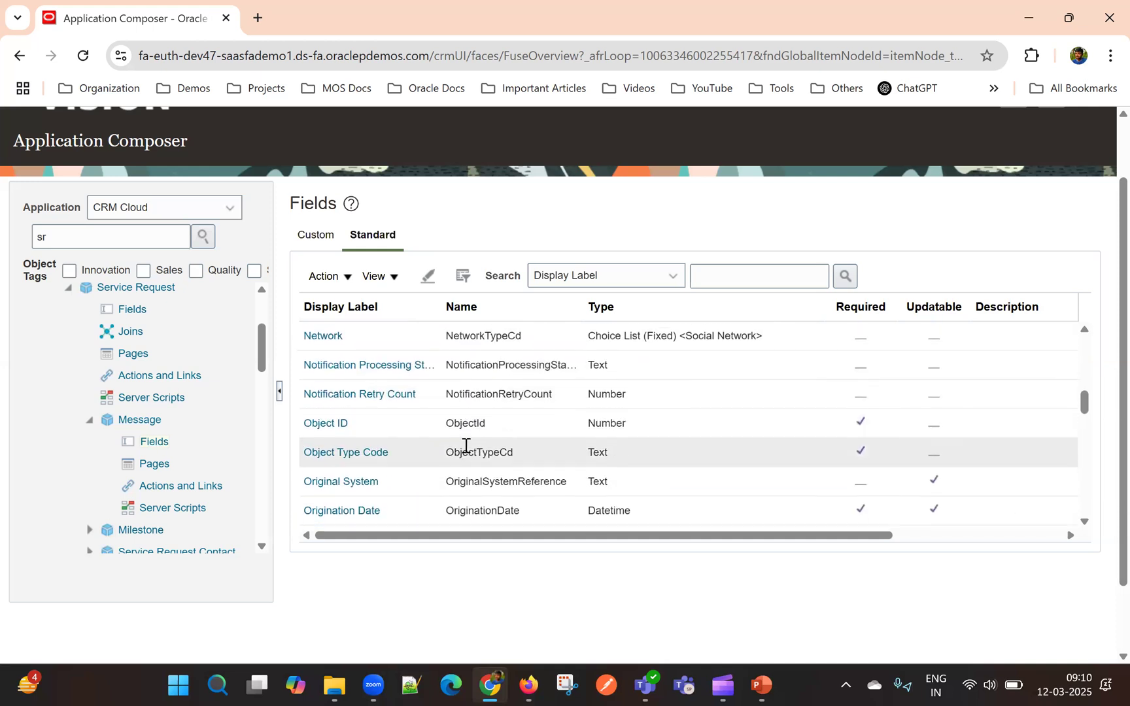
scroll(471, 415, "down", 1)
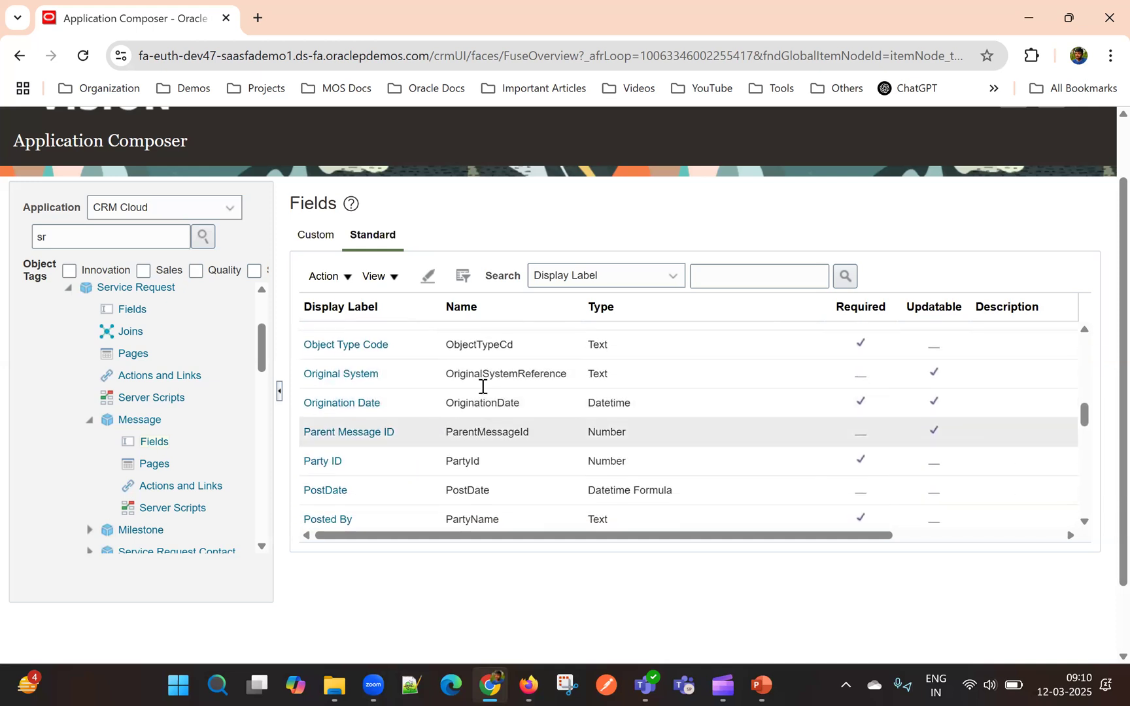
scroll(479, 400, "down", 2)
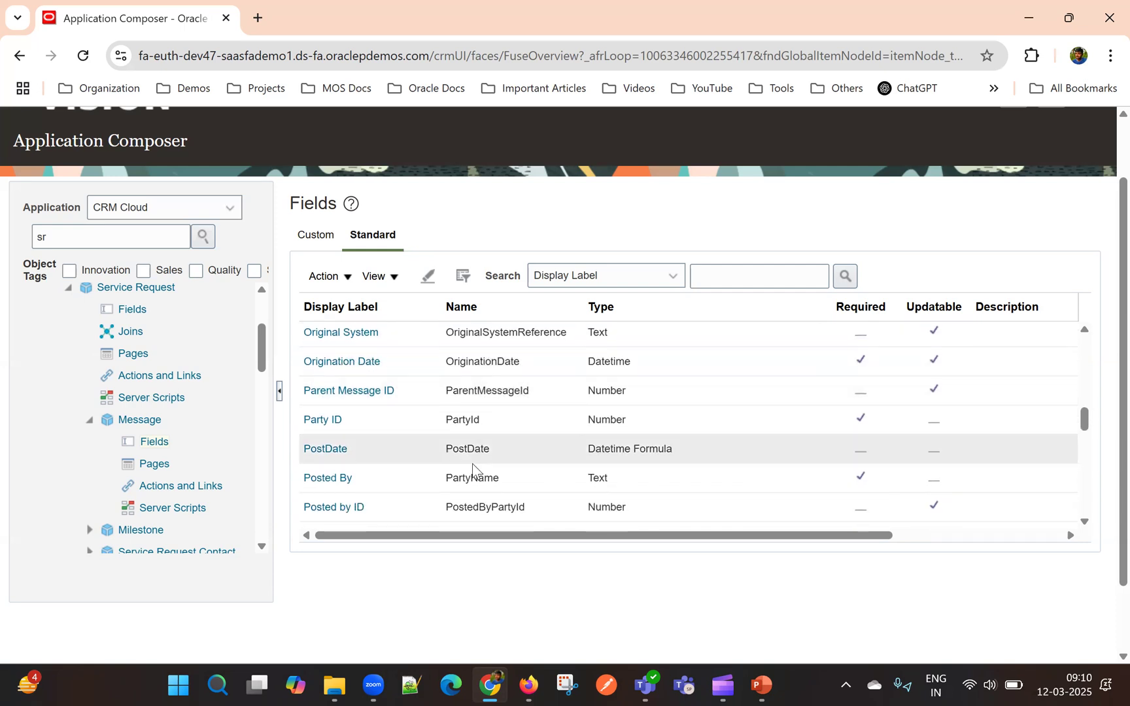
scroll(473, 469, "down", 4)
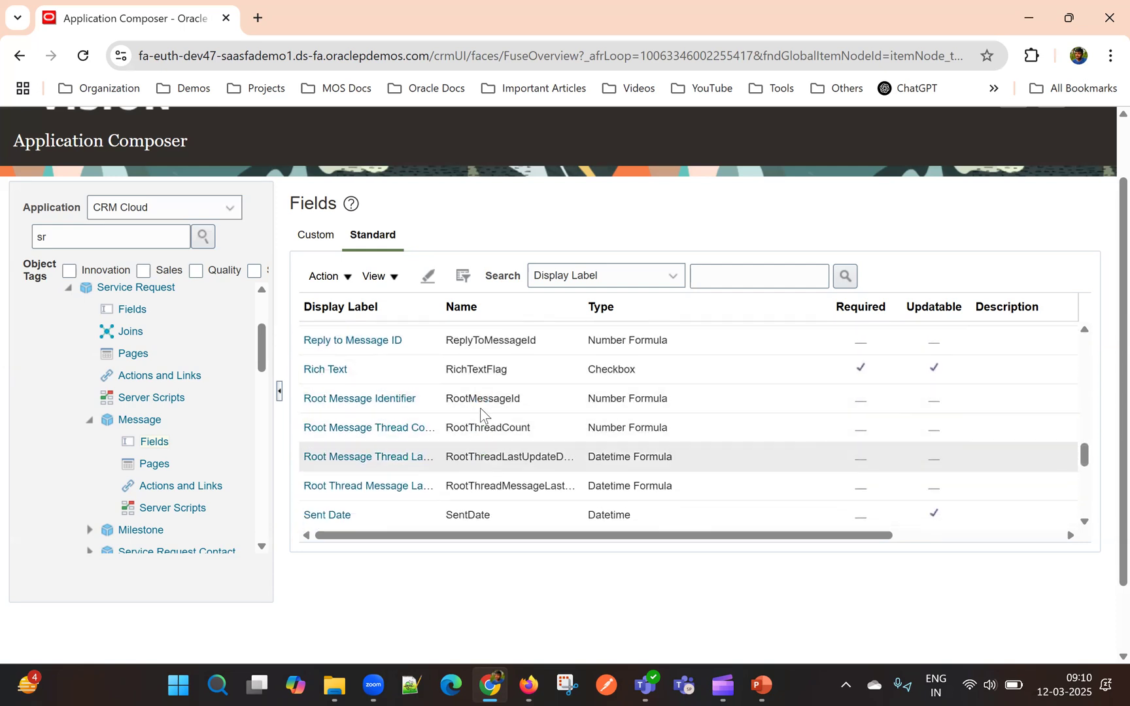
scroll(470, 381, "down", 3)
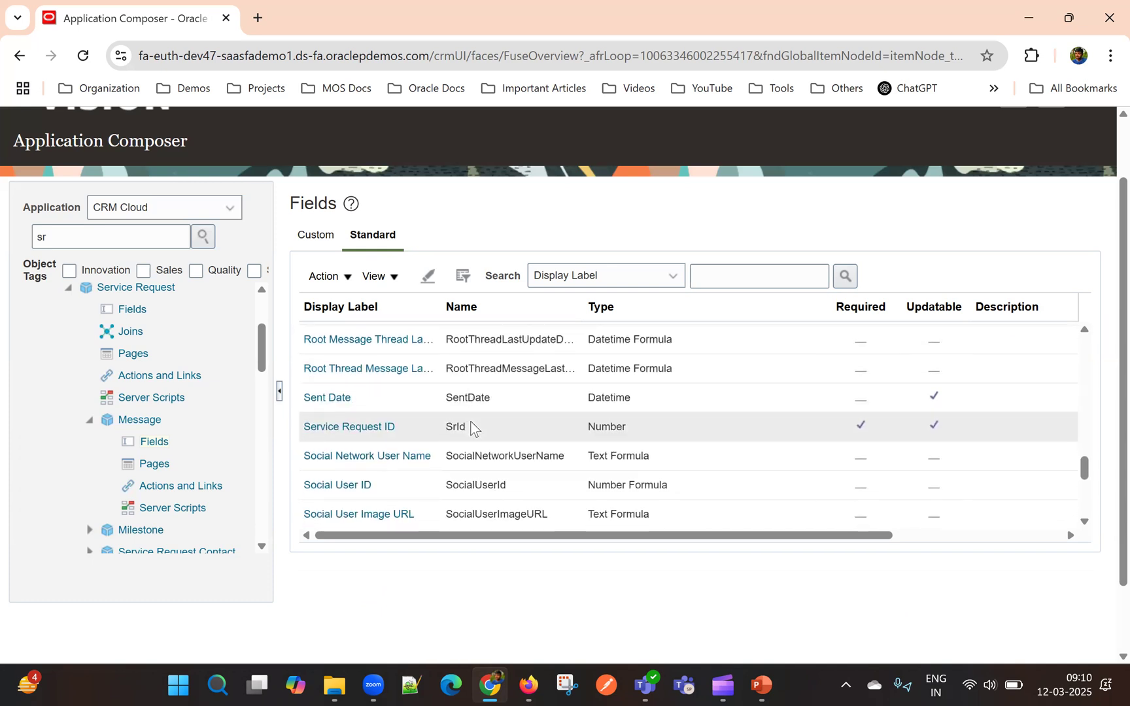
scroll(486, 472, "down", 2)
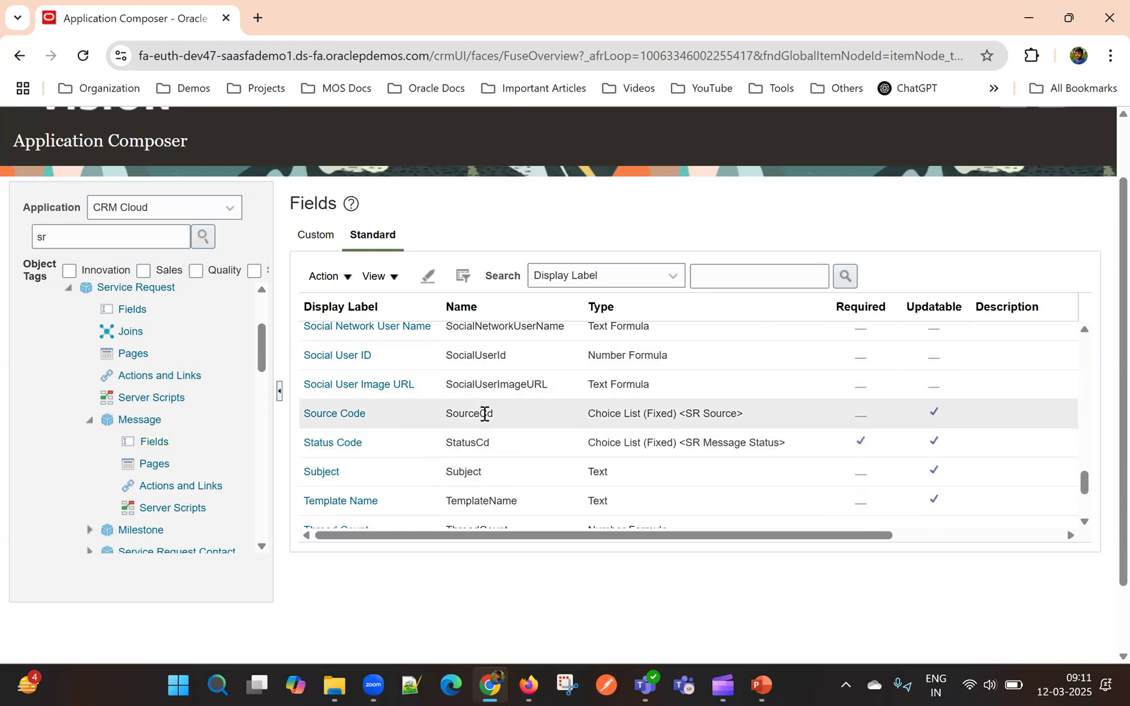
Examine the remaining Message standard fields, singling out Subject, TemplateName and VisibilityCd.
left_click(468, 471)
left_click(482, 502)
scroll(484, 507, "down", 2)
double_click(487, 421)
scroll(490, 428, "down", 2)
scroll(473, 448, "down", 1)
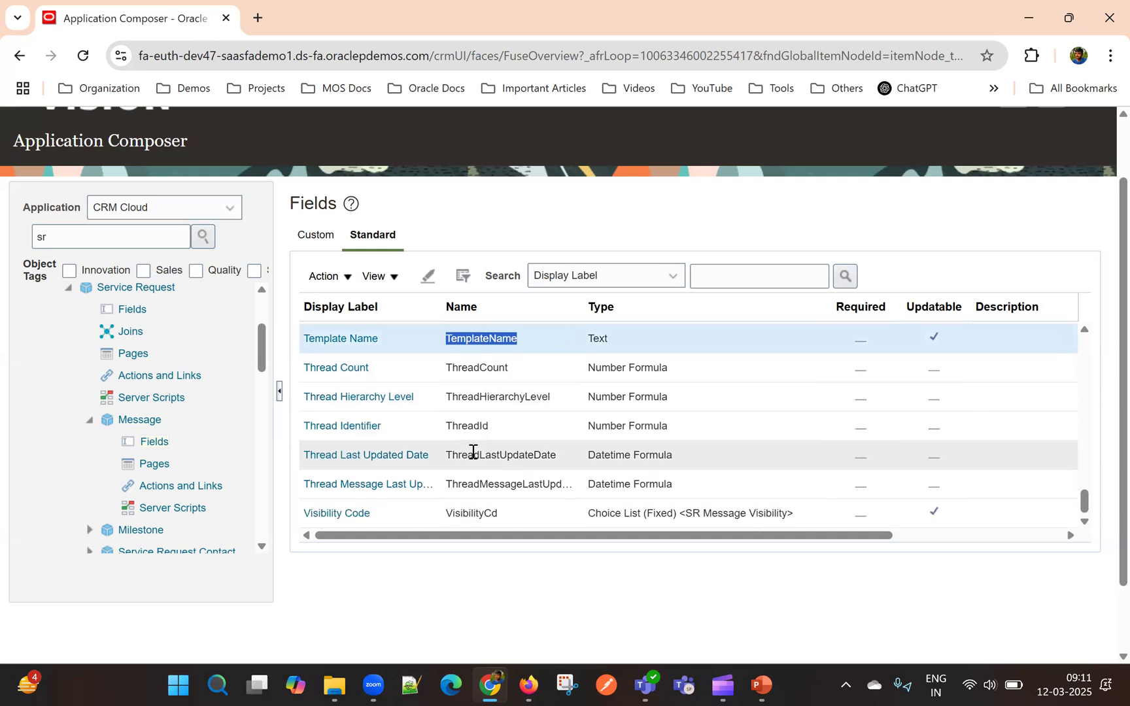
scroll(473, 451, "down", 1)
left_click(475, 489)
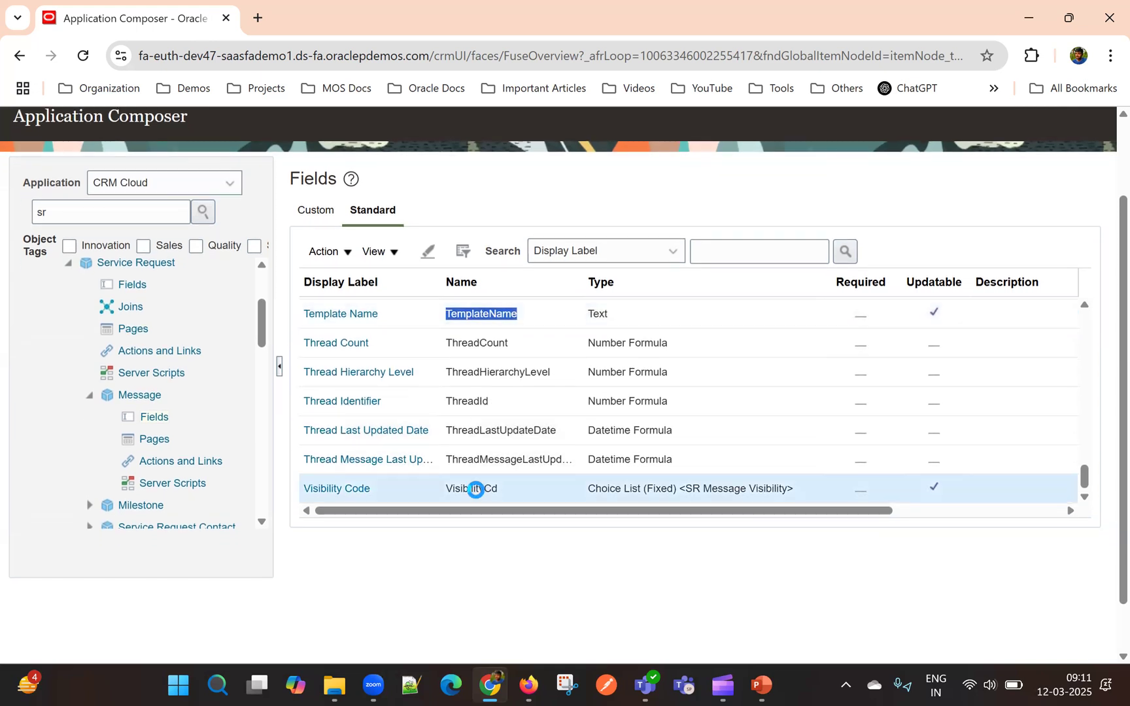
Recheck the Message standard fields from the start of the list through Rich Text, and look at Service Request's other child objects.
scroll(498, 417, "up", 6)
scroll(499, 417, "up", 8)
scroll(504, 320, "up", 8)
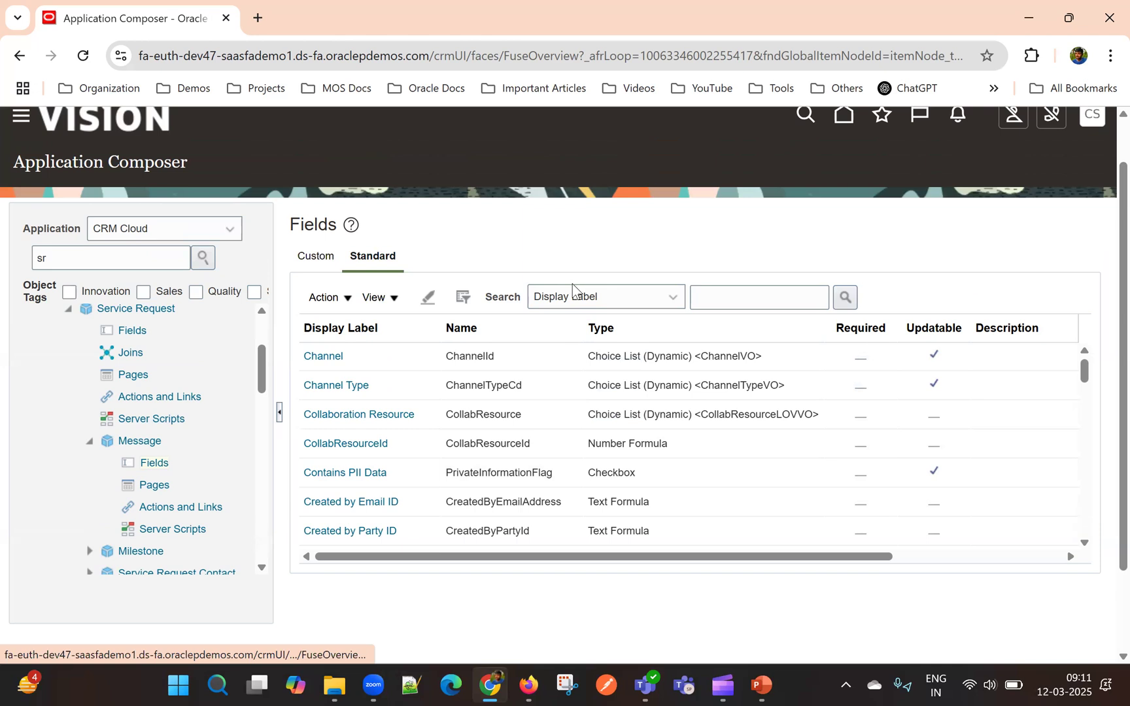
scroll(497, 425, "down", 5)
scroll(497, 422, "down", 10)
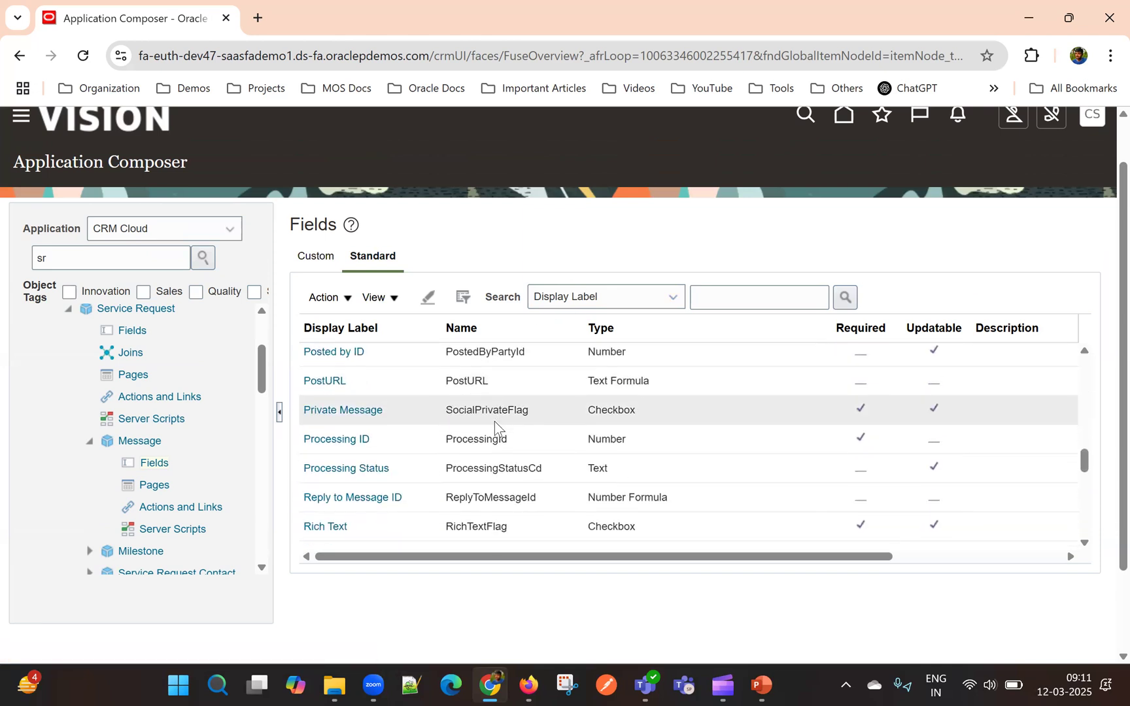
scroll(495, 426, "down", 1)
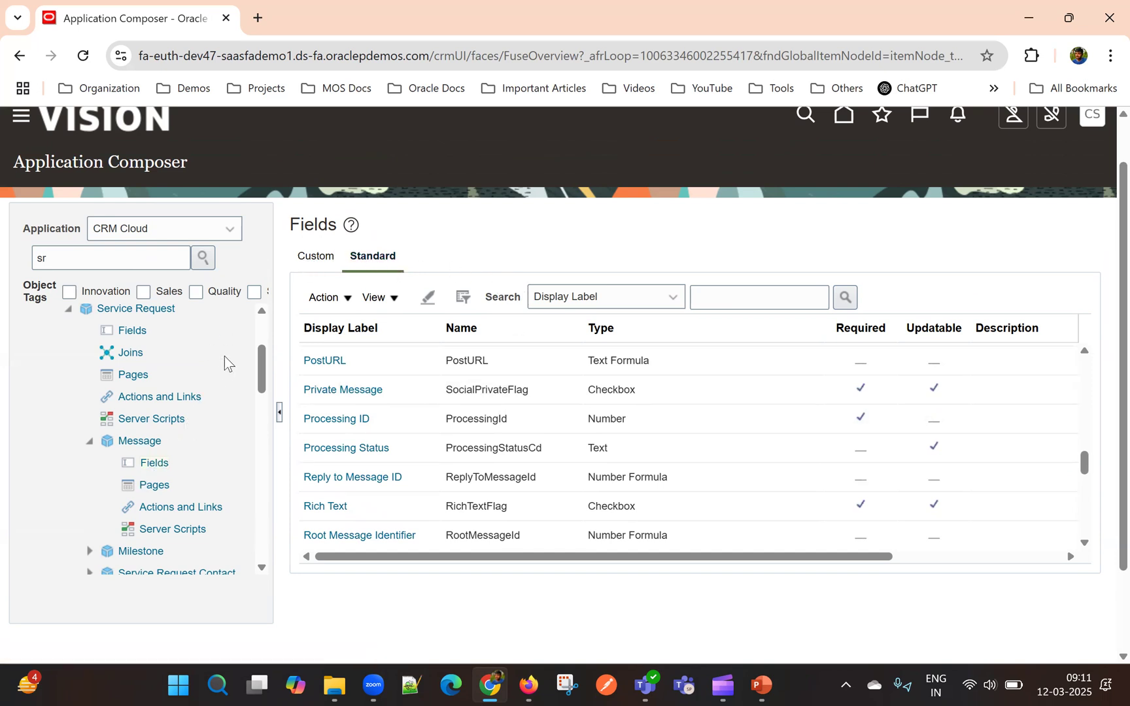
scroll(194, 495, "down", 3)
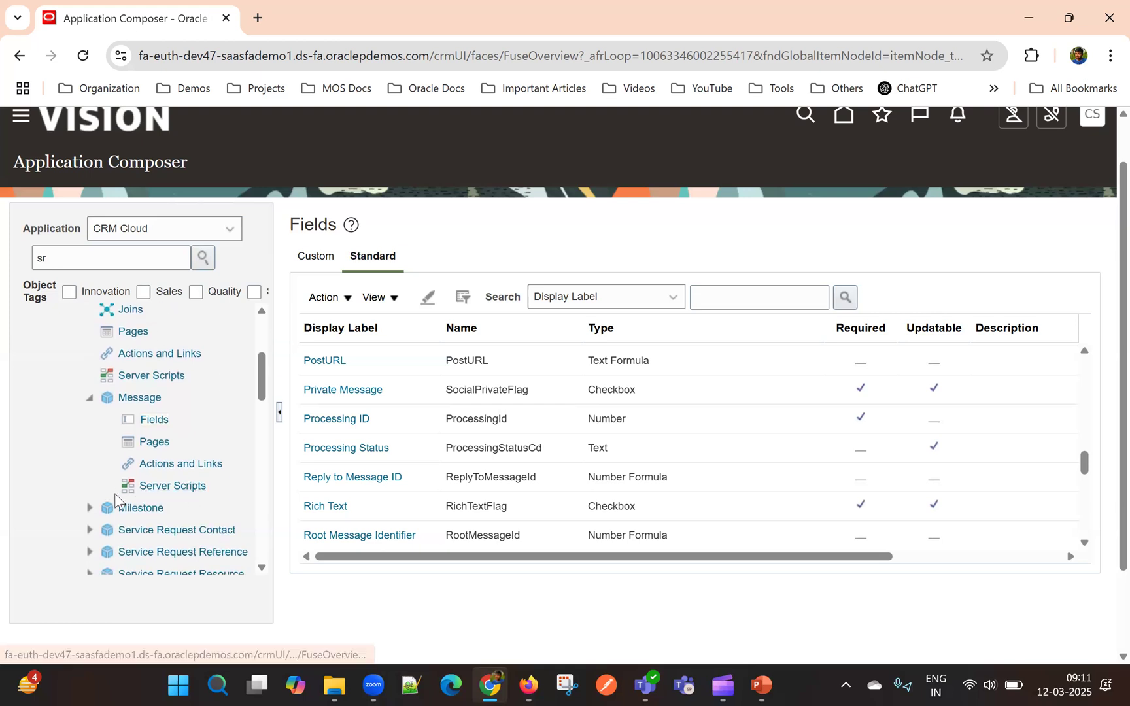
Check the server script triggers of Service Request's Milestone child object.
left_click(89, 436)
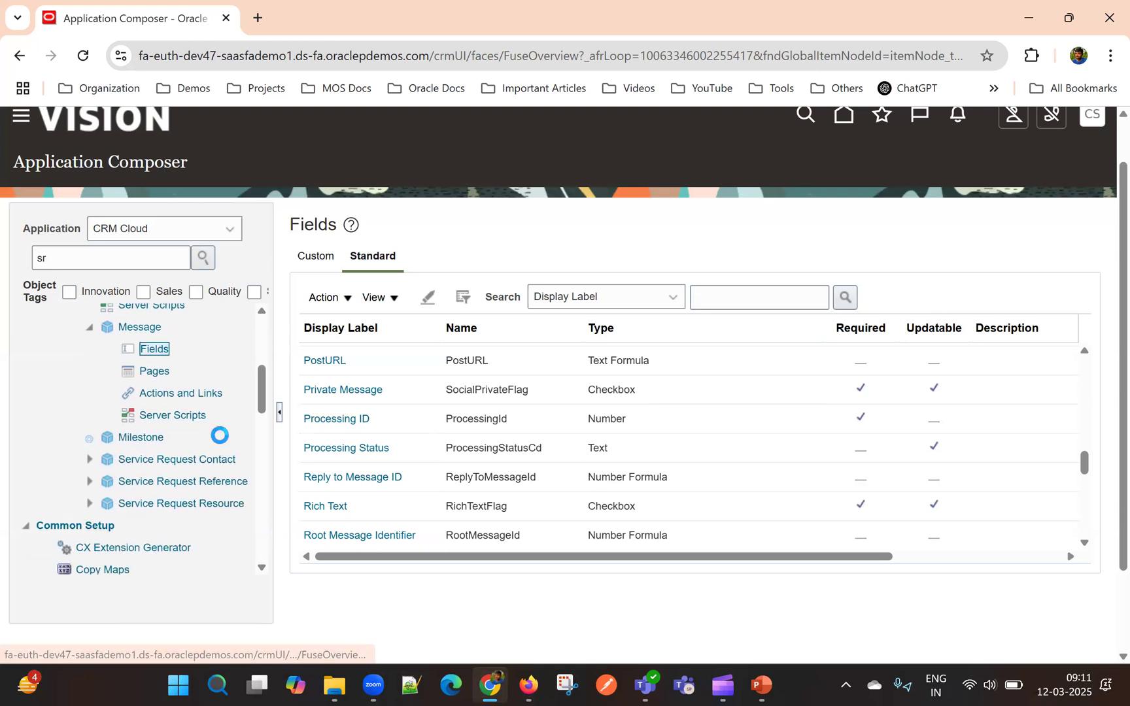
left_click(157, 502)
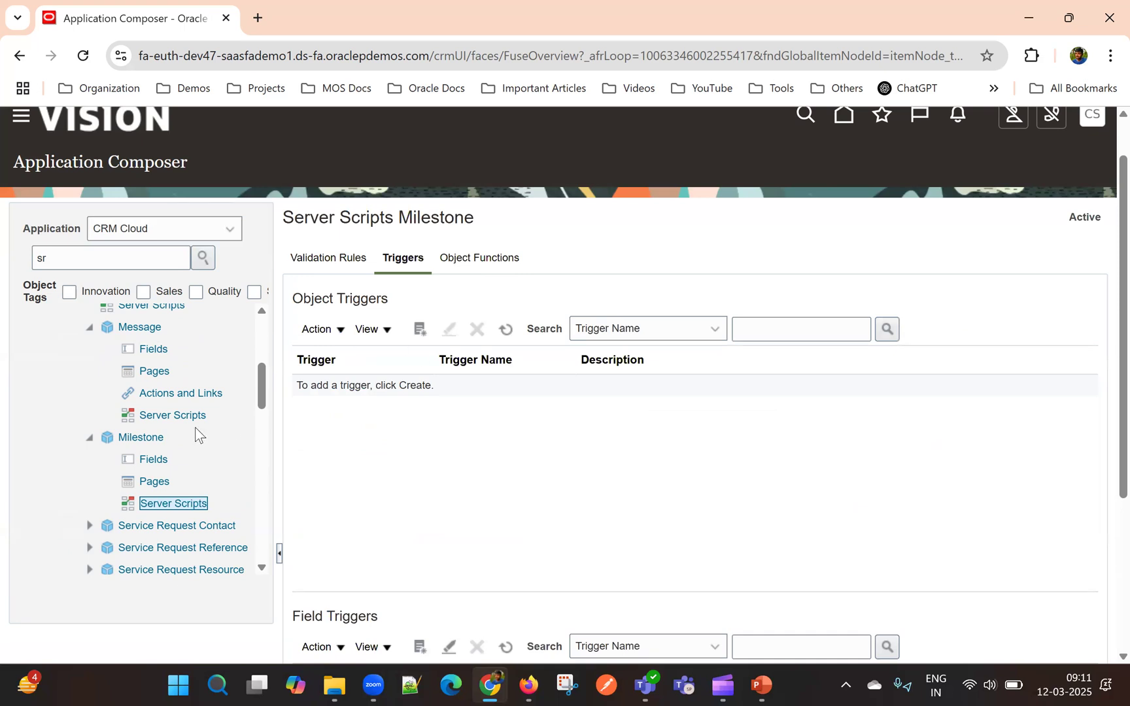
left_click(90, 437)
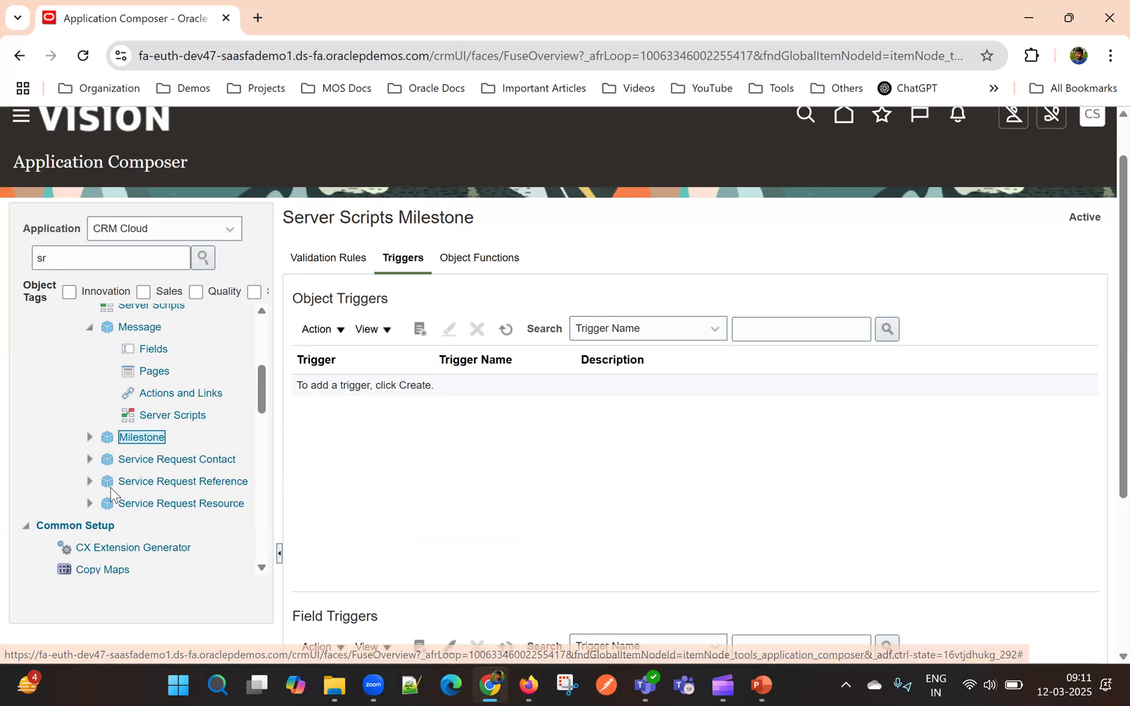
Examine the standard fields of the Service Request Reference child object from Article ID through Title.
left_click(90, 482)
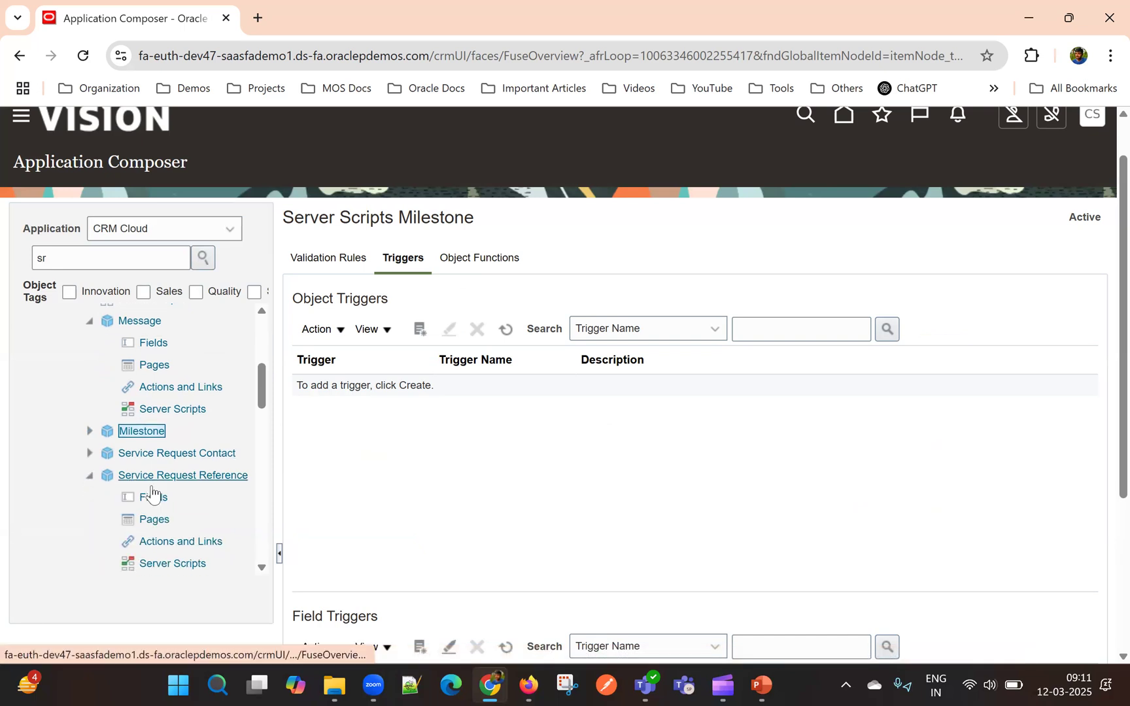
left_click(152, 449)
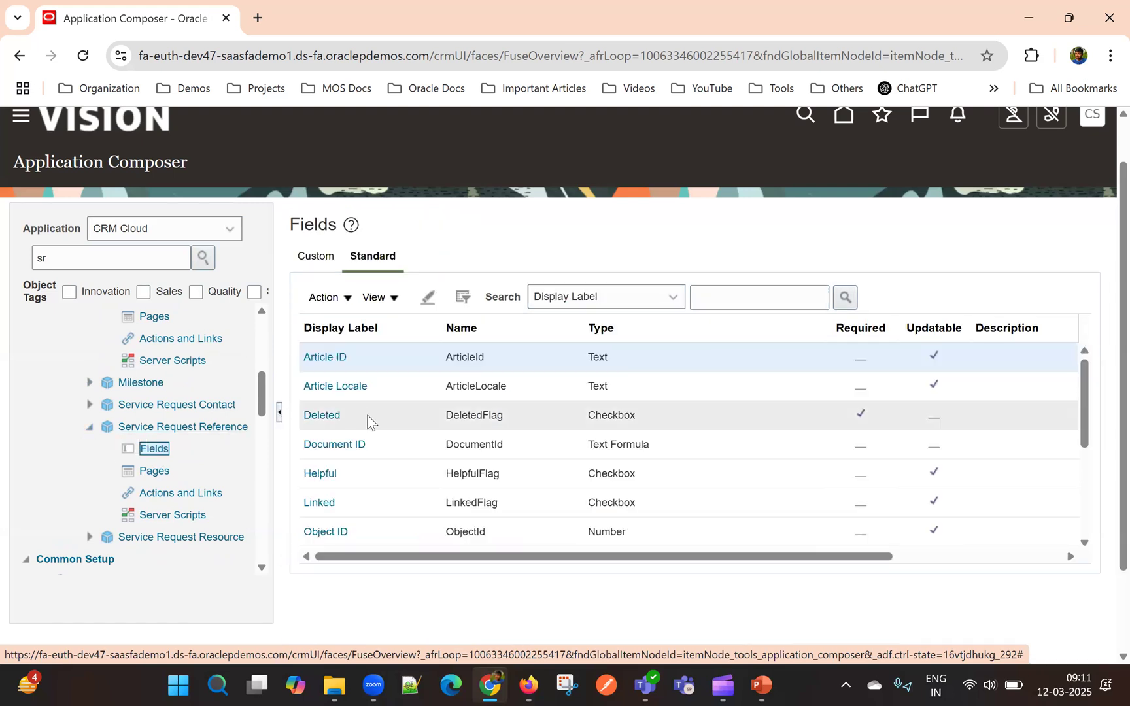
scroll(370, 421, "down", 1)
scroll(406, 481, "down", 3)
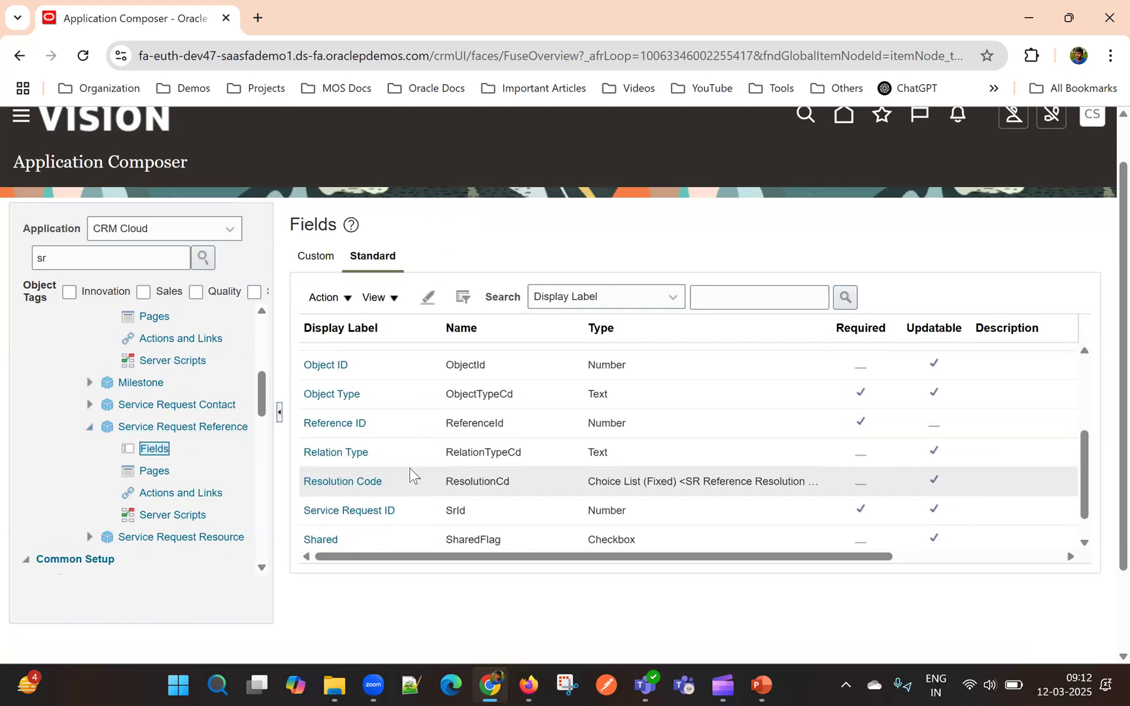
scroll(467, 426, "down", 3)
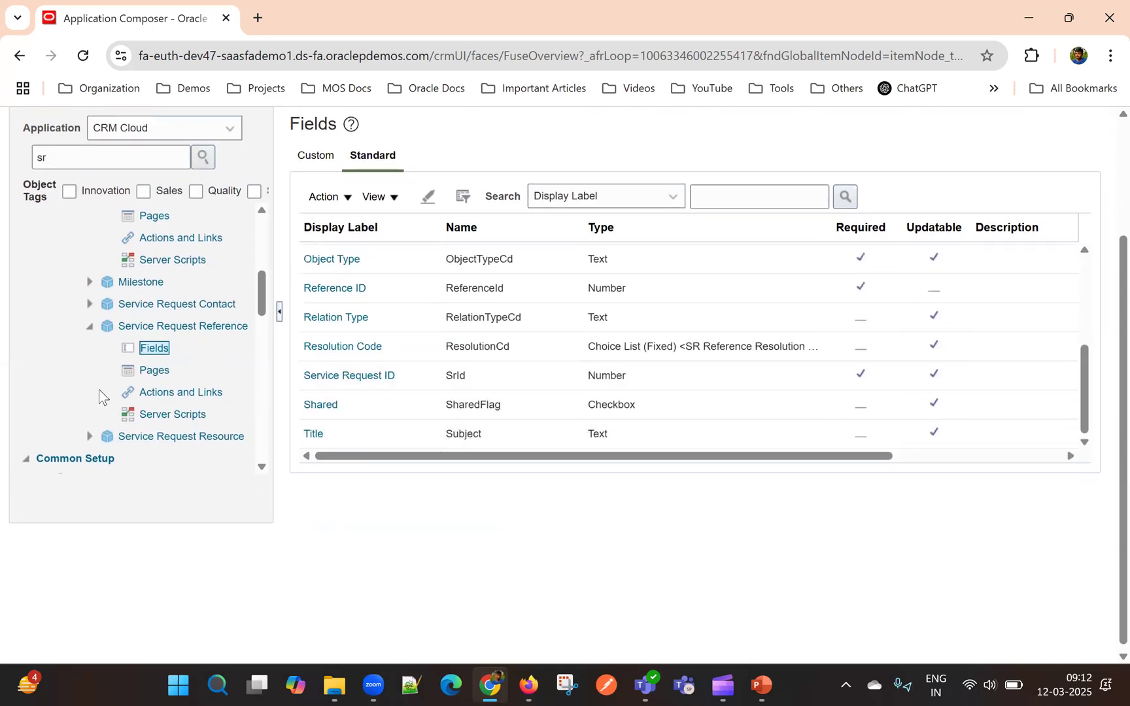
left_click(89, 326)
Look at the nodes under the Service Request Resource child object and return to Service Request's own nodes.
left_click(209, 348)
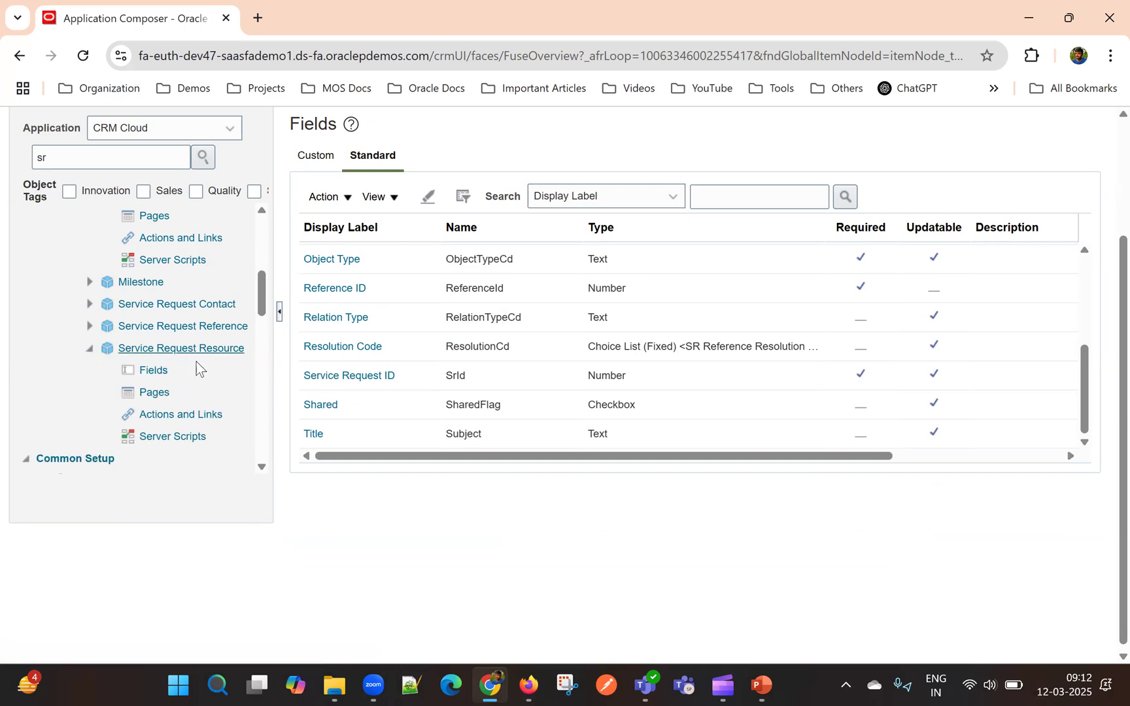
left_click(91, 349)
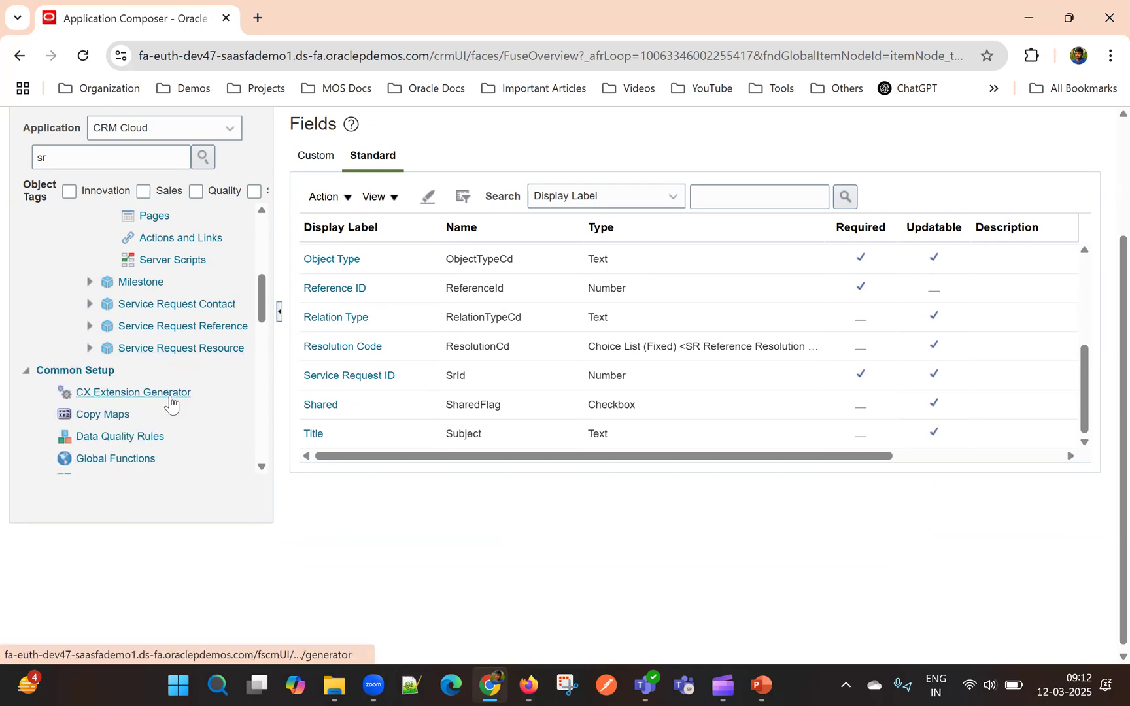
scroll(194, 378, "up", 5)
scroll(247, 431, "up", 1)
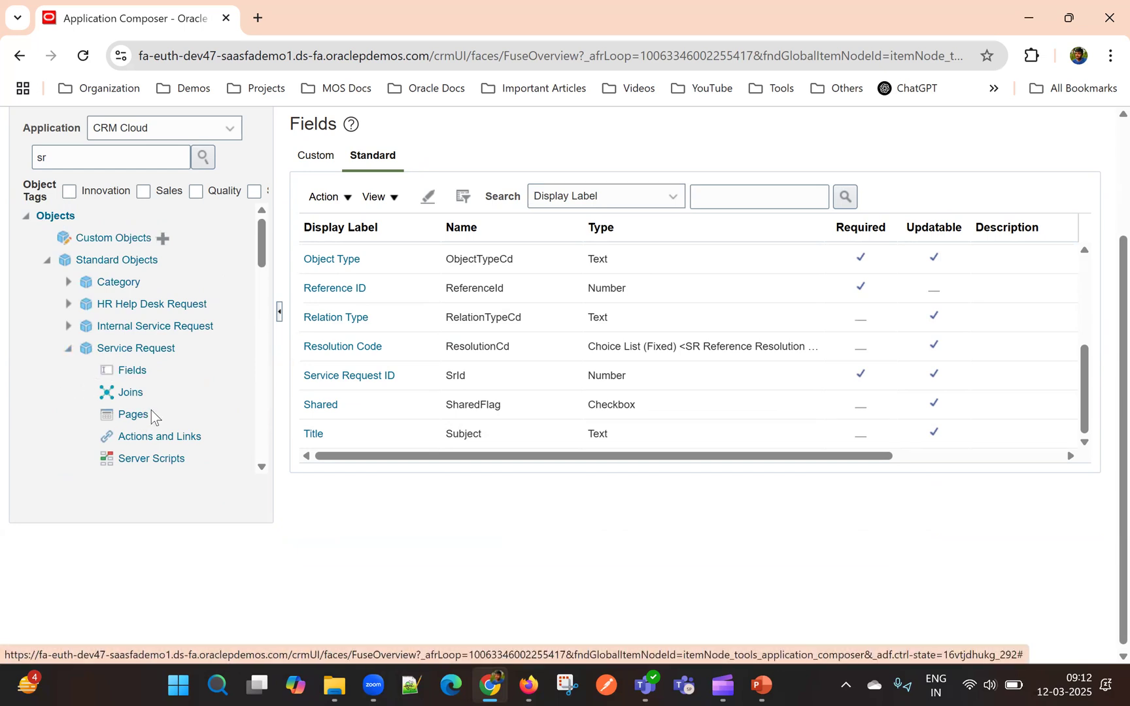
scroll(151, 412, "down", 1)
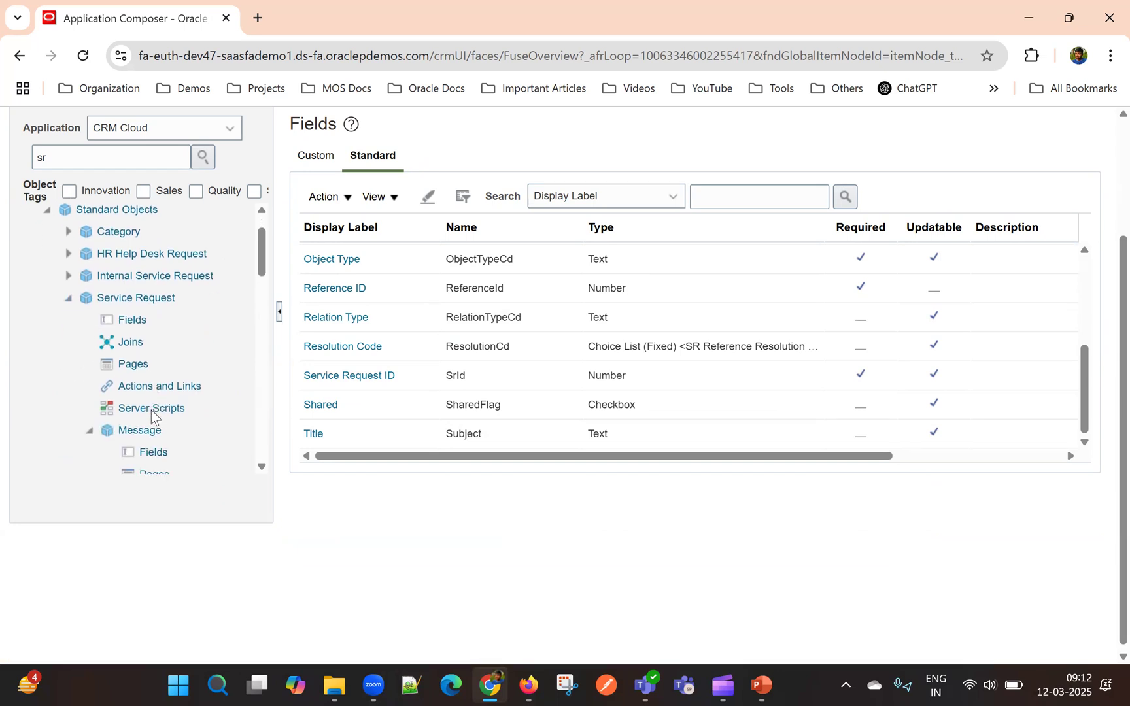
Duplicate Service Request's landing page Standard layout as Default custom layout, saving the copy and opening it for editing.
left_click(133, 360)
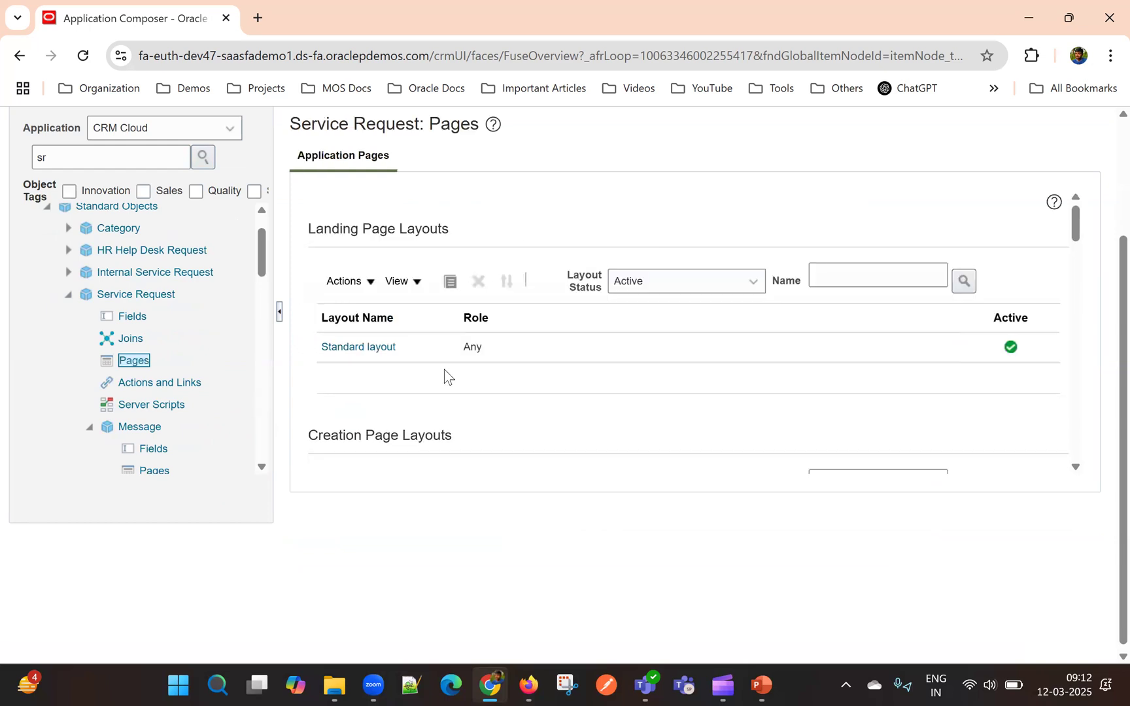
scroll(444, 373, "down", 2)
left_click(542, 260)
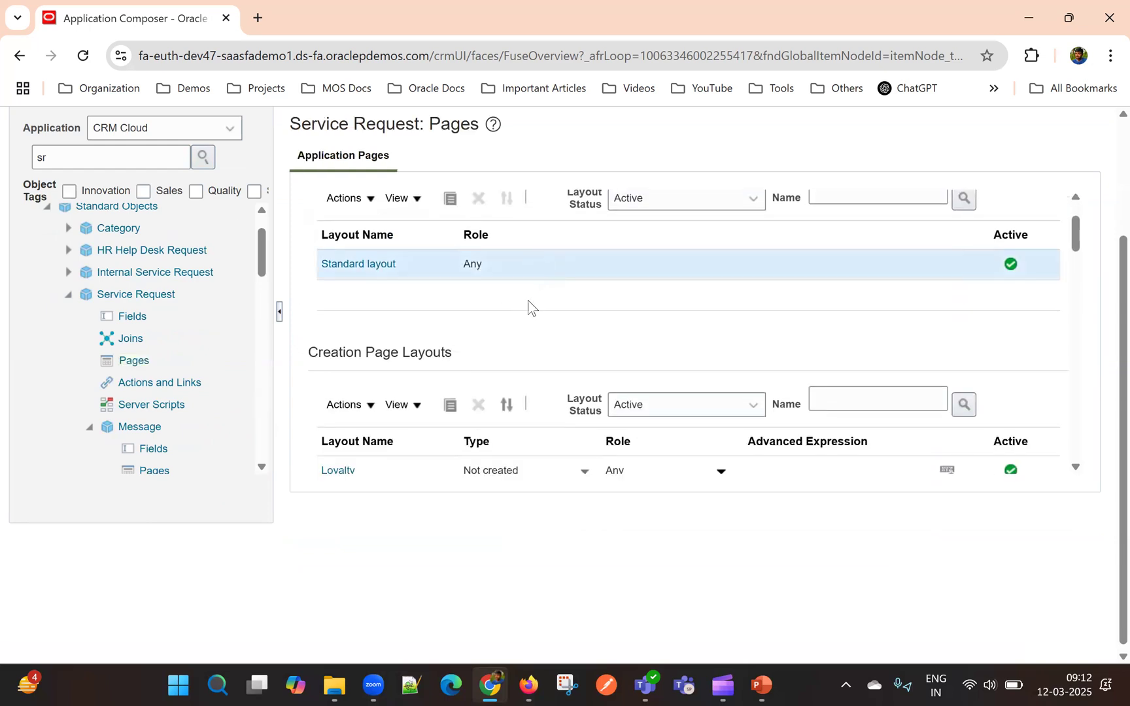
scroll(528, 300, "up", 2)
left_click(449, 282)
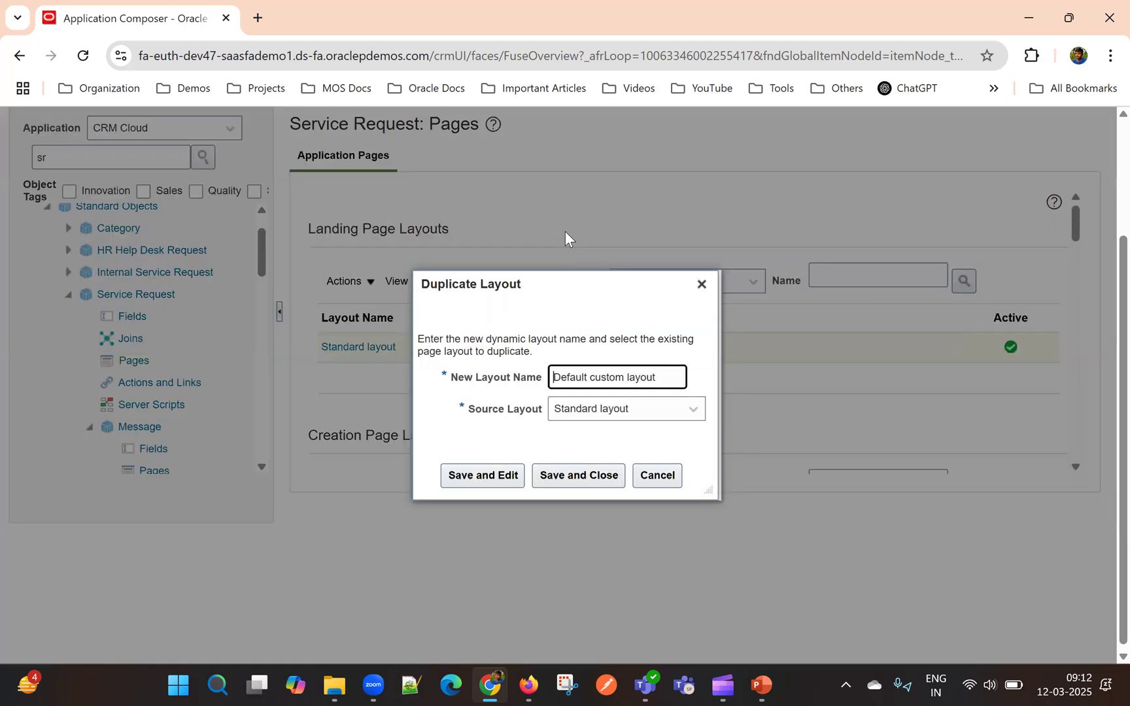
left_click(495, 476)
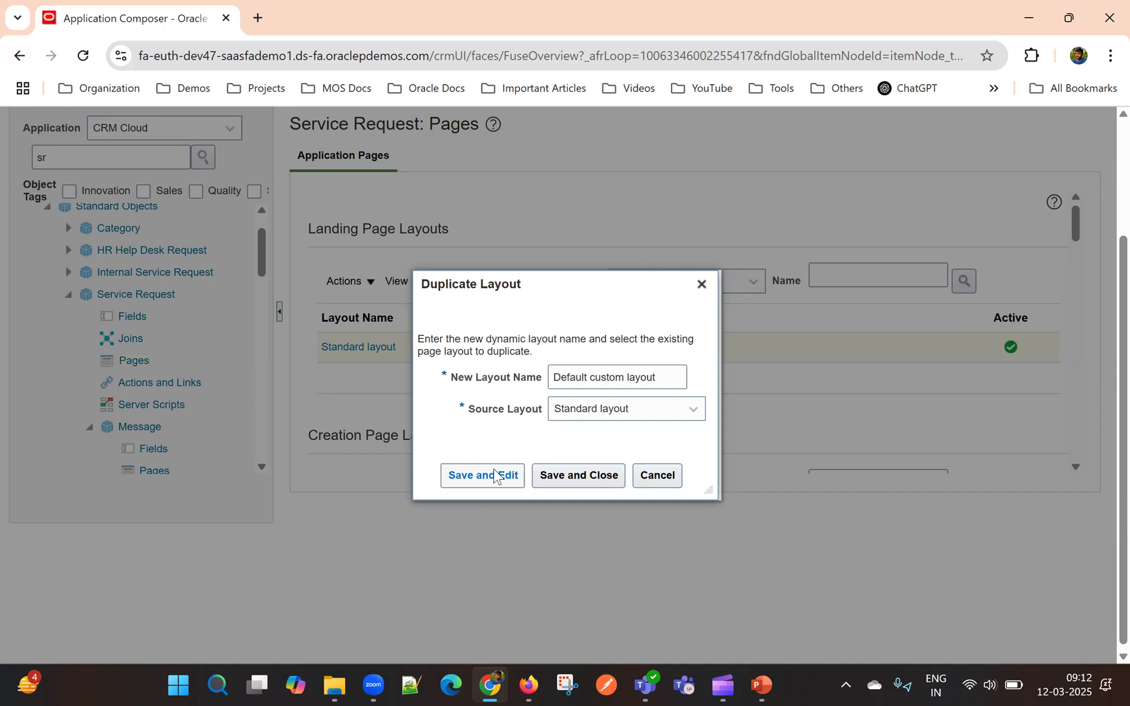
left_click(495, 475)
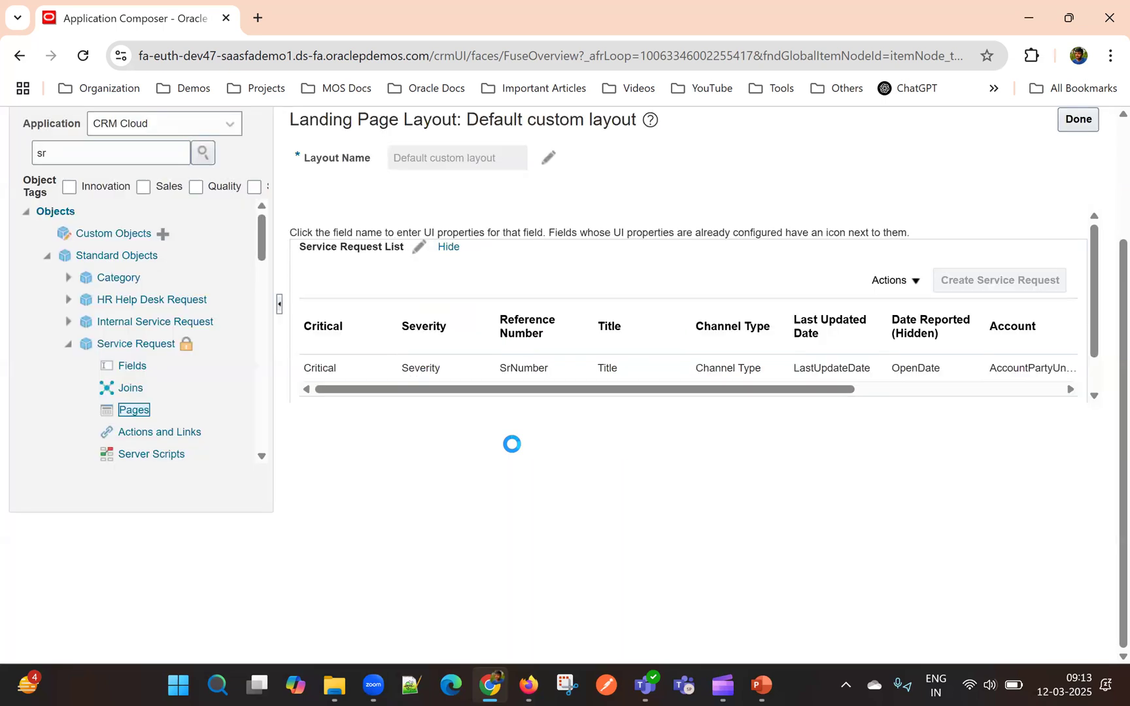
Review the Service Request List columns in the Default custom layout and finish editing the layout.
scroll(584, 325, "up", 2)
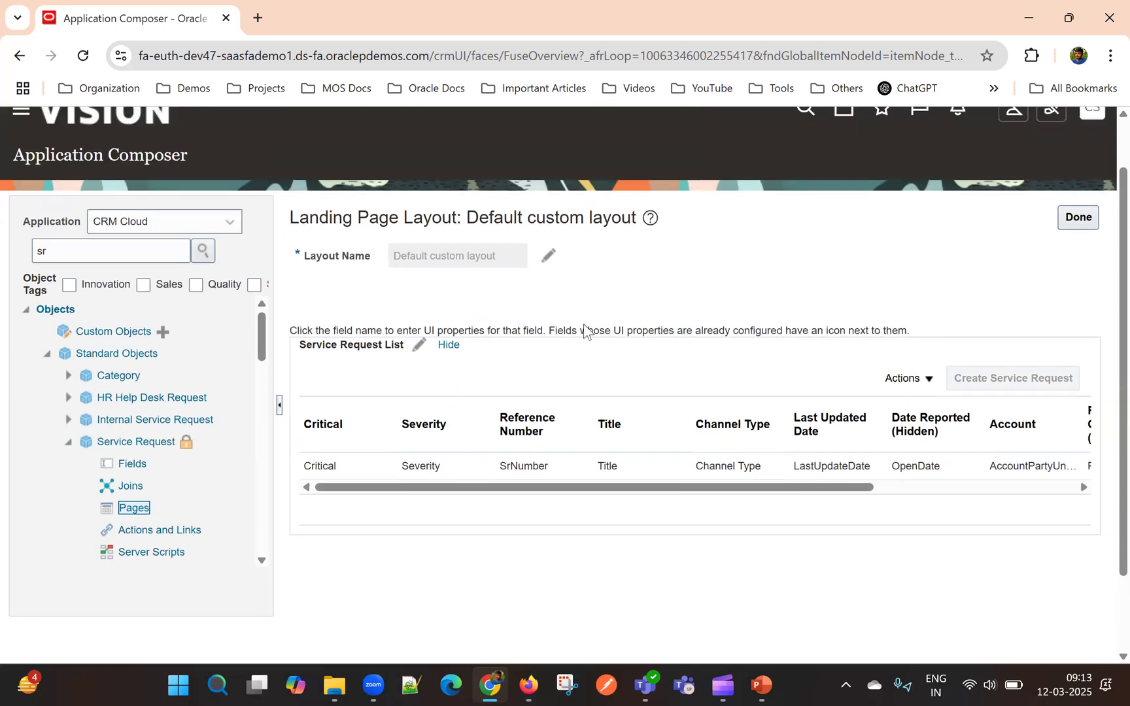
scroll(681, 458, "right", 5)
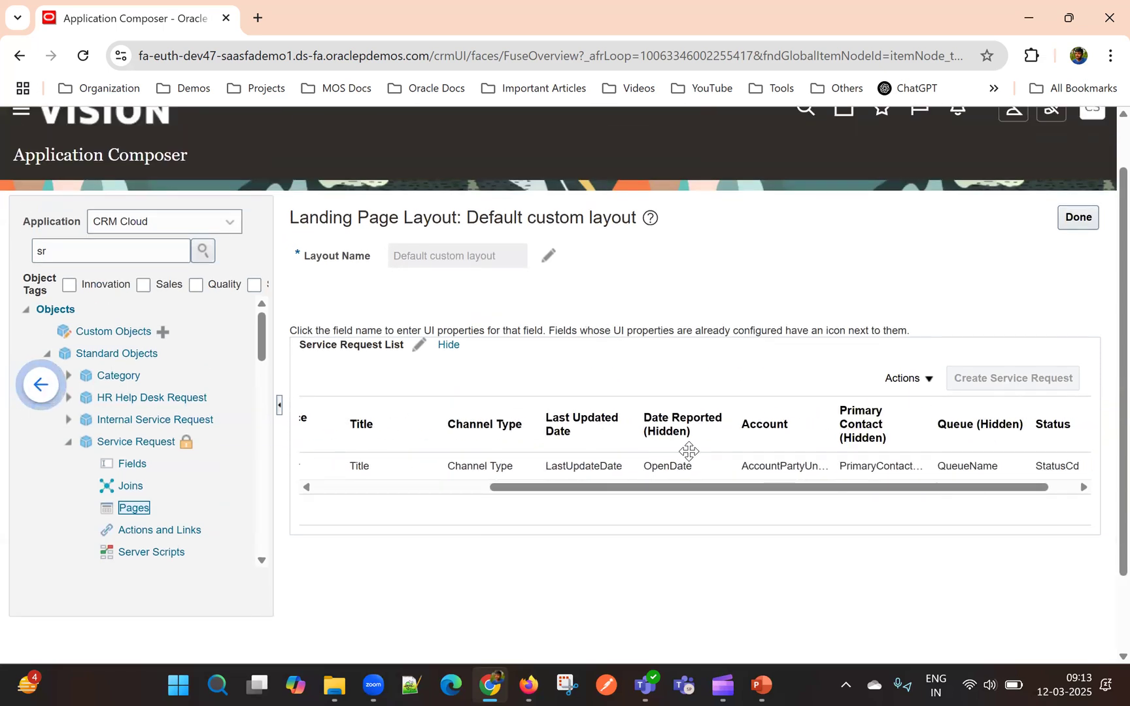
left_click(1079, 218)
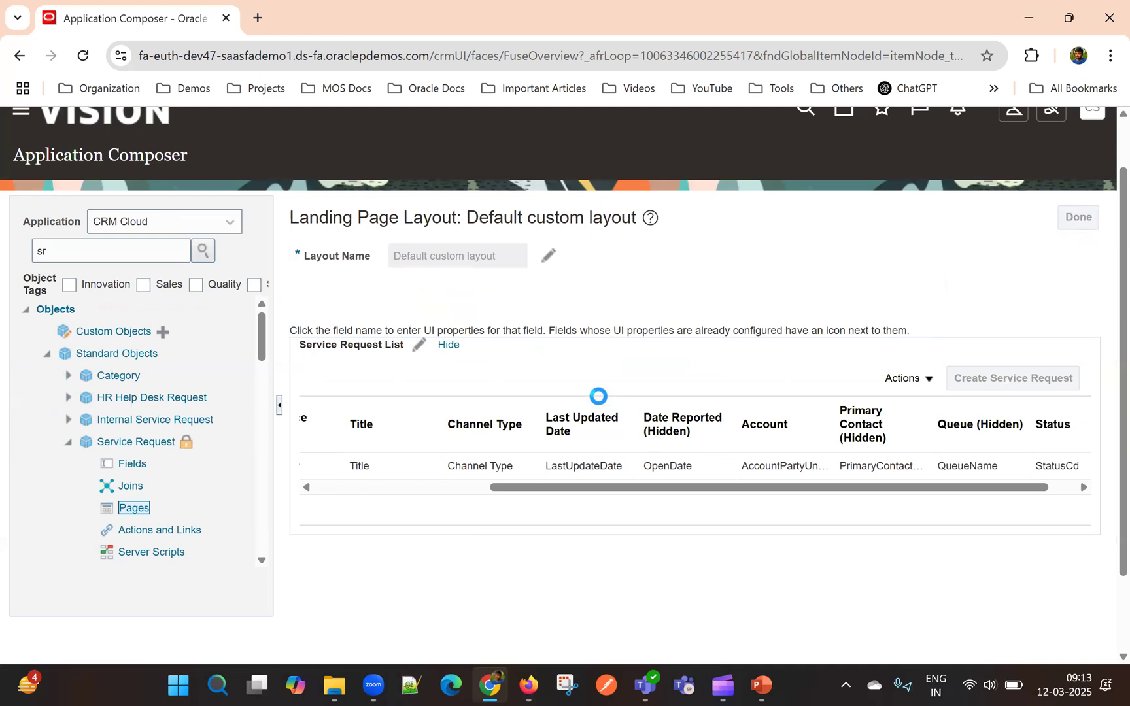
Look through the creation and details page layouts of Service Request and open the Employee Exposure details layout.
scroll(462, 457, "down", 5)
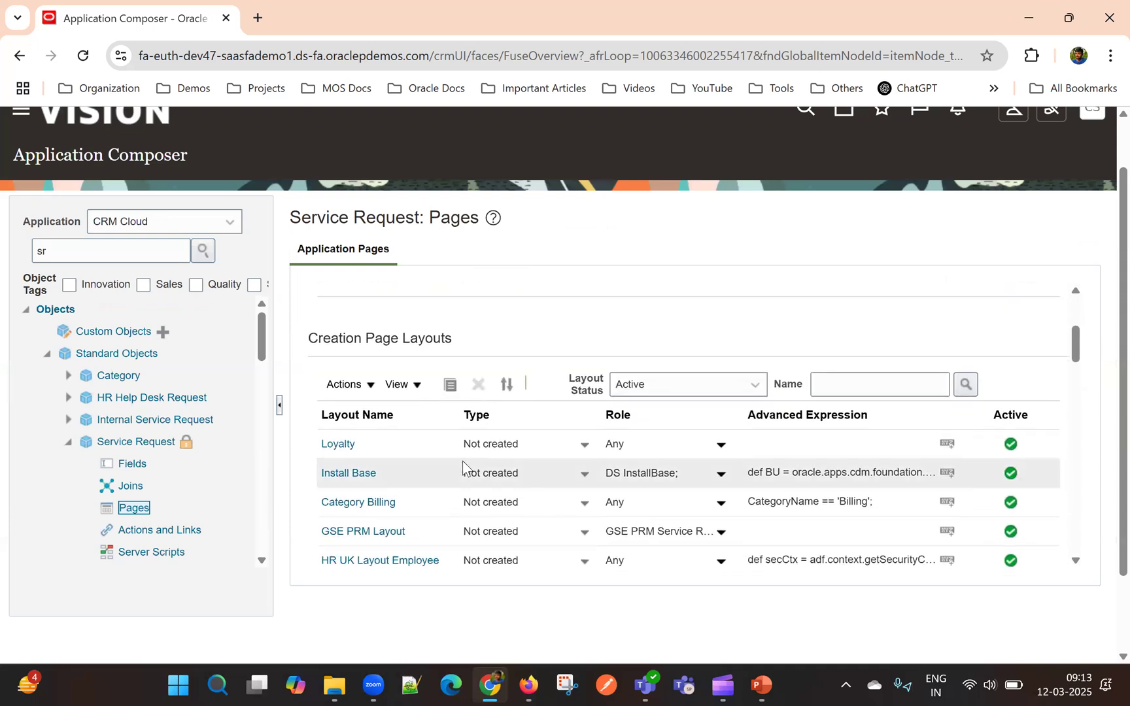
scroll(517, 366, "down", 5)
scroll(514, 391, "down", 8)
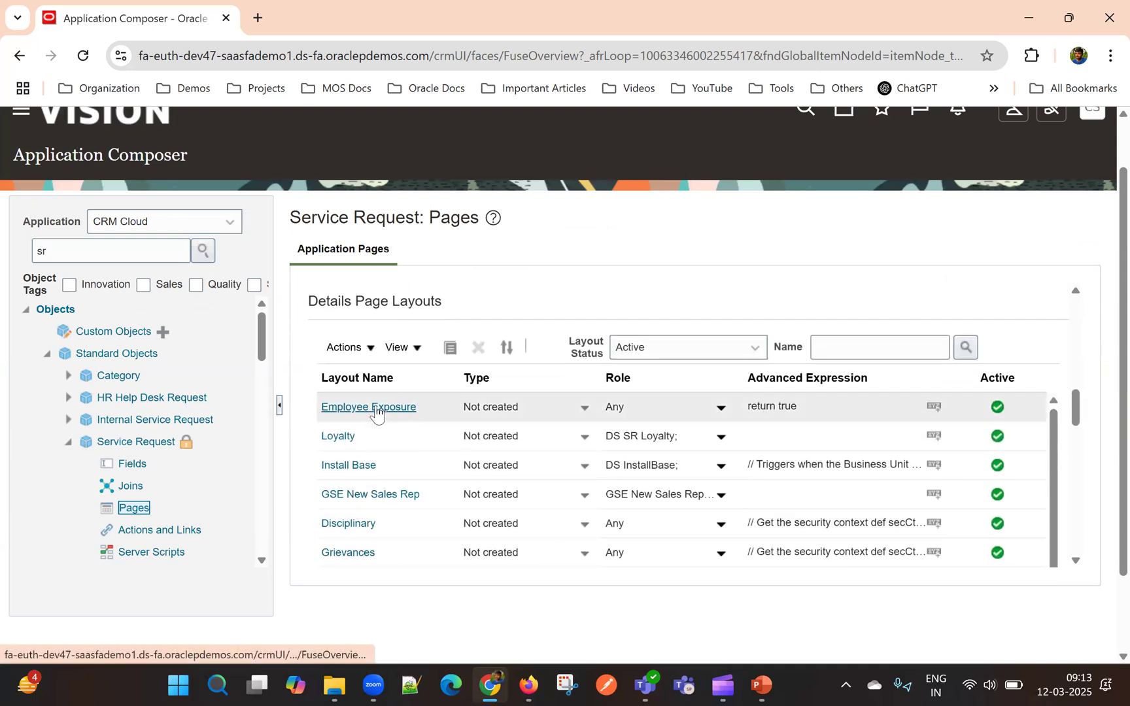
left_click(377, 408)
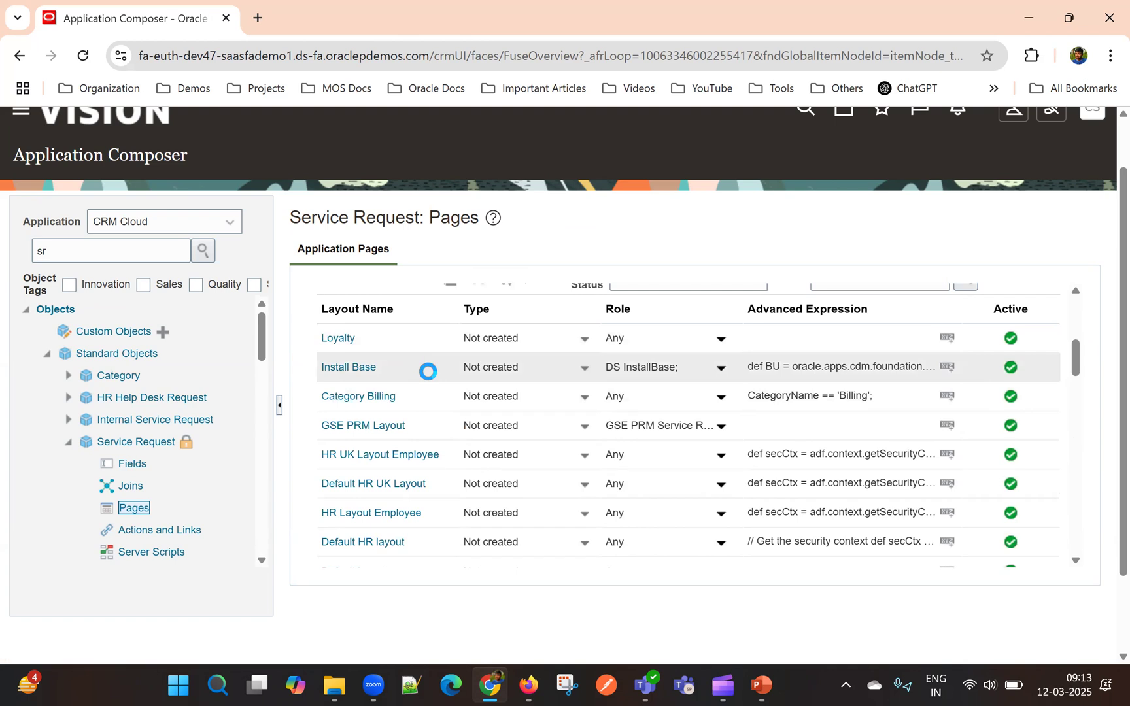
scroll(475, 512, "down", 2)
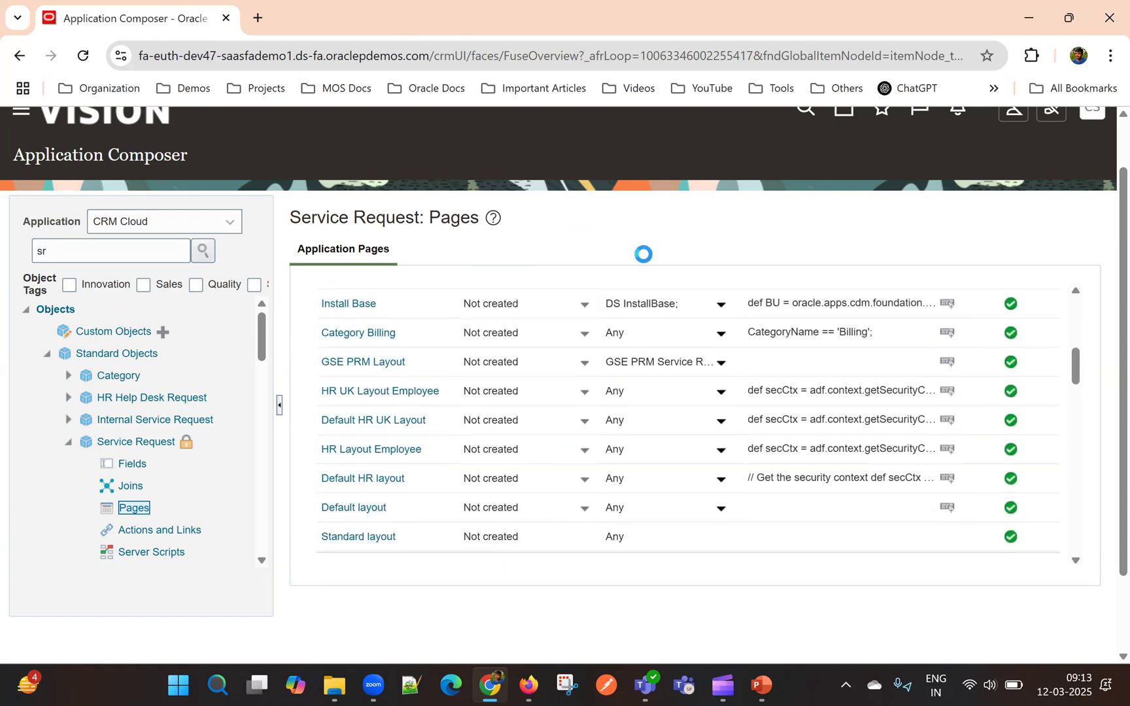
scroll(643, 254, "down", 2)
scroll(599, 393, "down", 2)
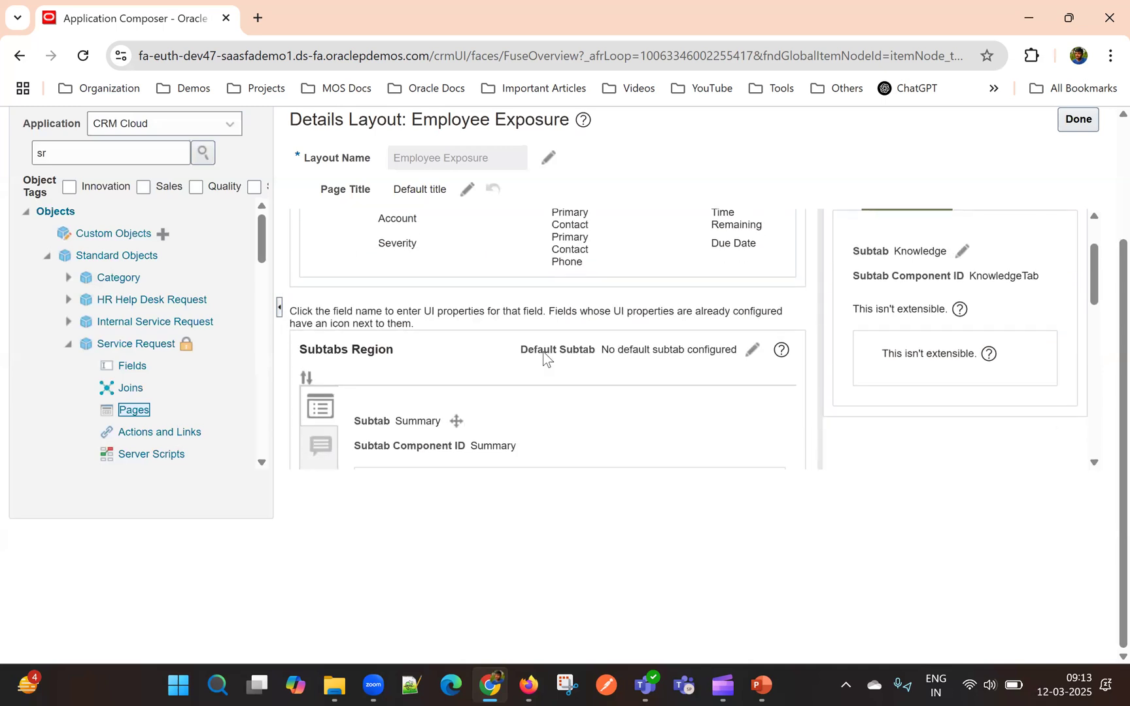
Examine the Spotlight Region of the Employee Exposure layout and the fields in its Service Request Header View.
scroll(542, 351, "up", 2)
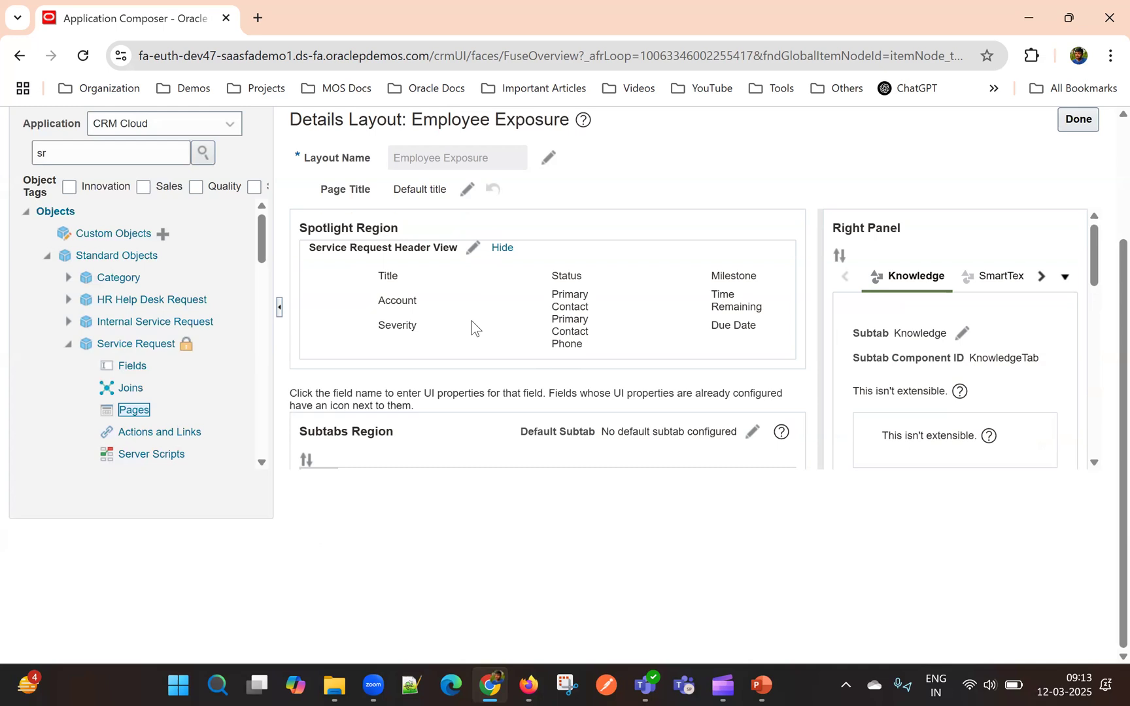
scroll(472, 327, "up", 3)
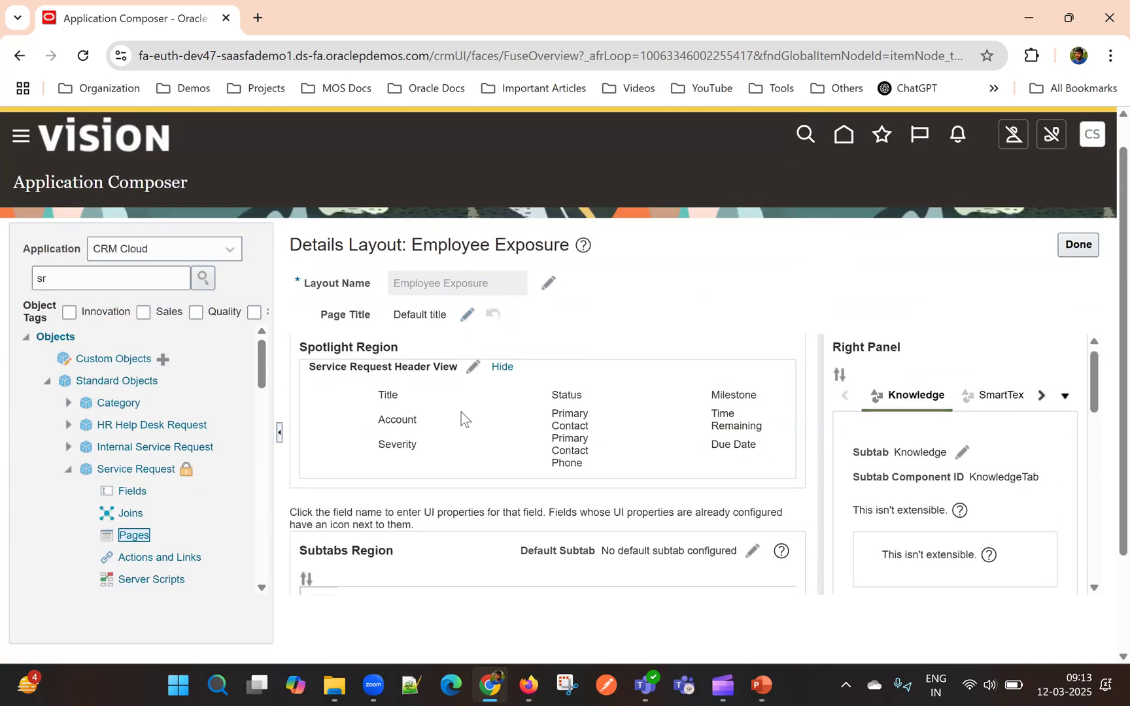
triple_click(327, 353)
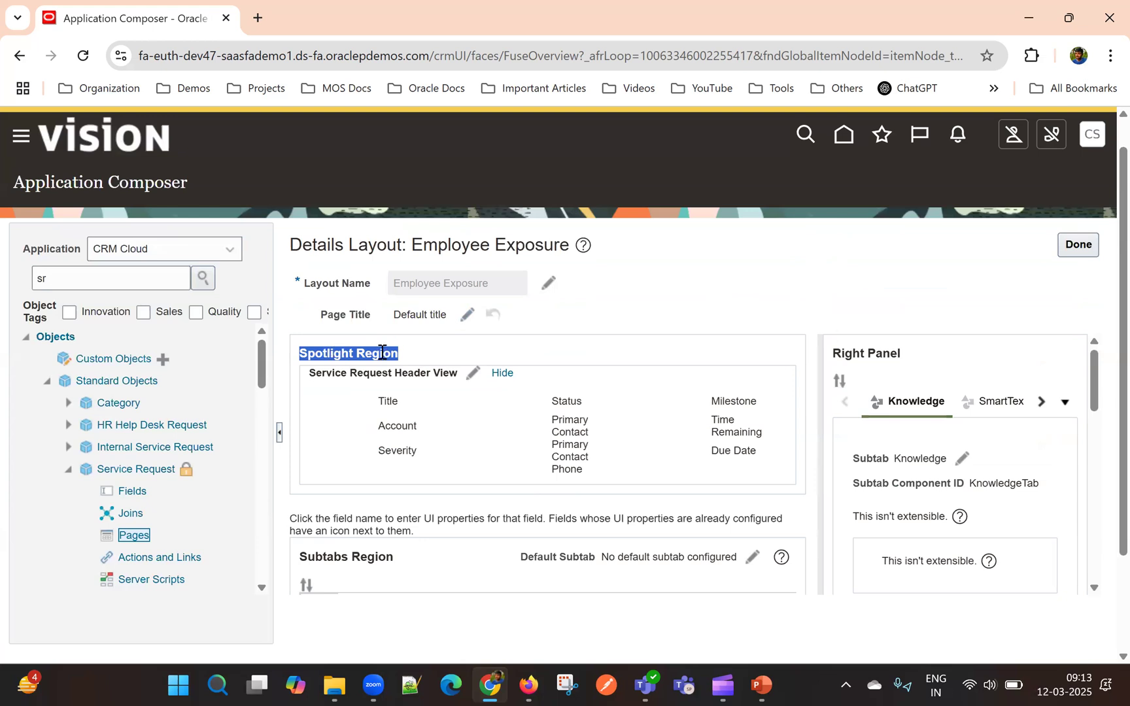
left_click(368, 429)
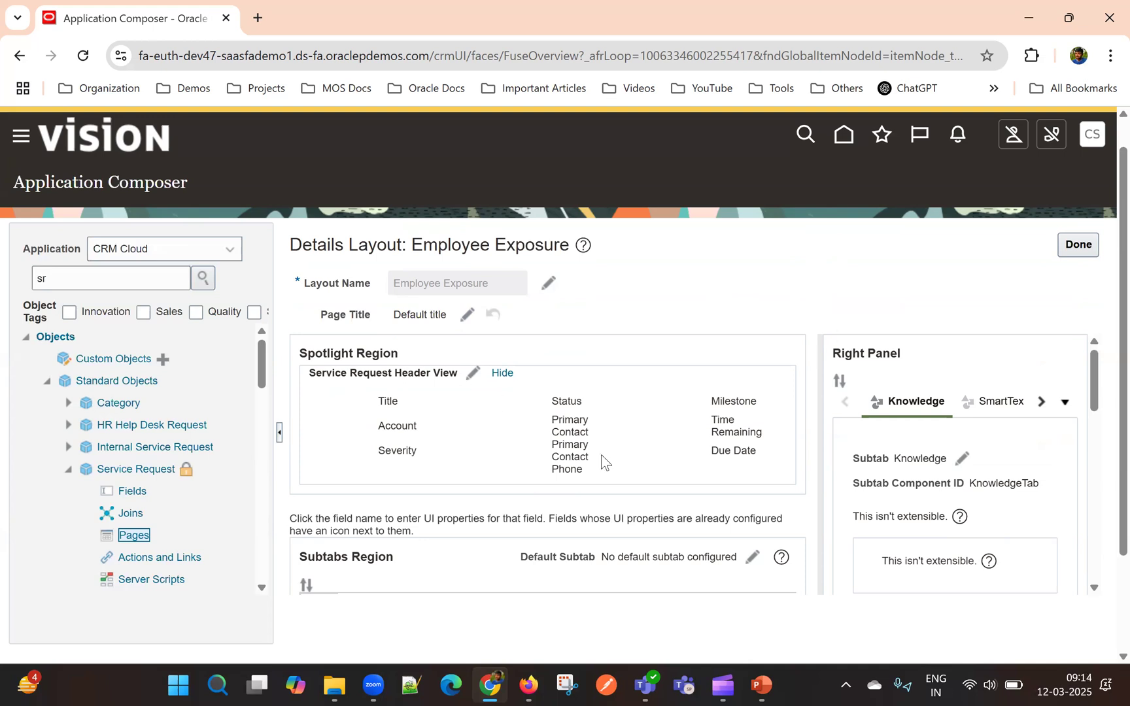
Inspect the available and selected fields of the Service Request Header View configuration, leaving it without saving.
scroll(600, 458, "down", 1)
scroll(593, 419, "up", 1)
left_click(474, 374)
scroll(639, 420, "down", 2)
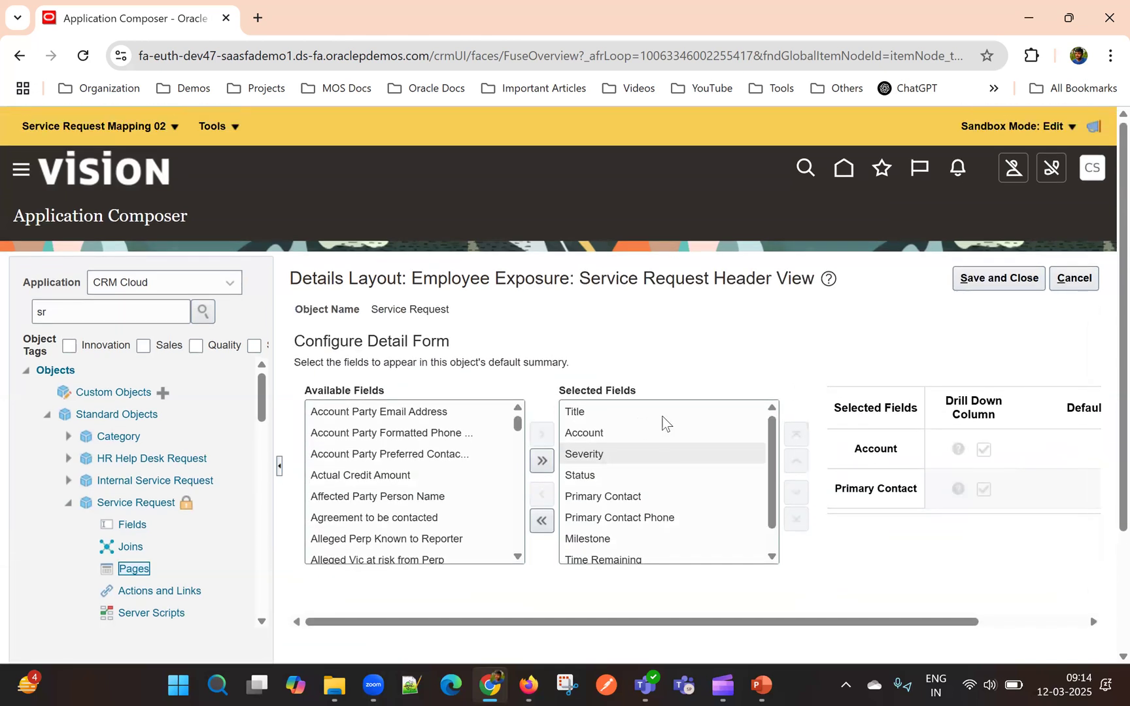
left_click(1076, 279)
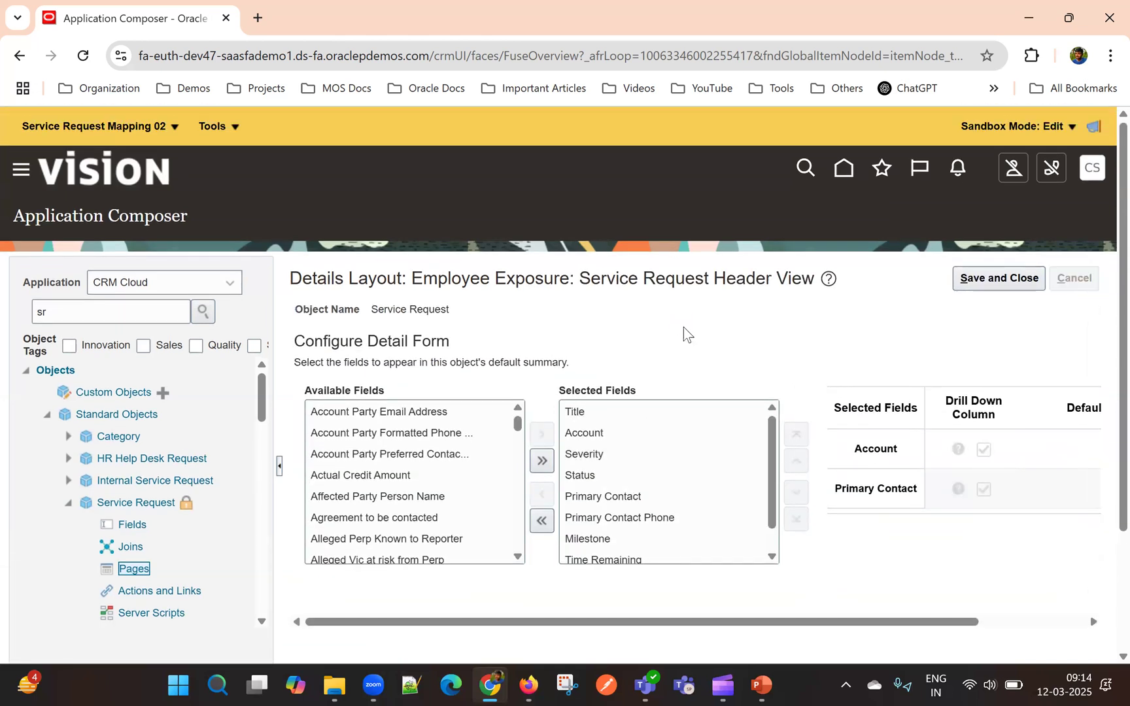
Examine the Subtabs Region of the Employee Exposure layout, including the Summary subtab's fields and Problem Description section.
scroll(578, 481, "down", 5)
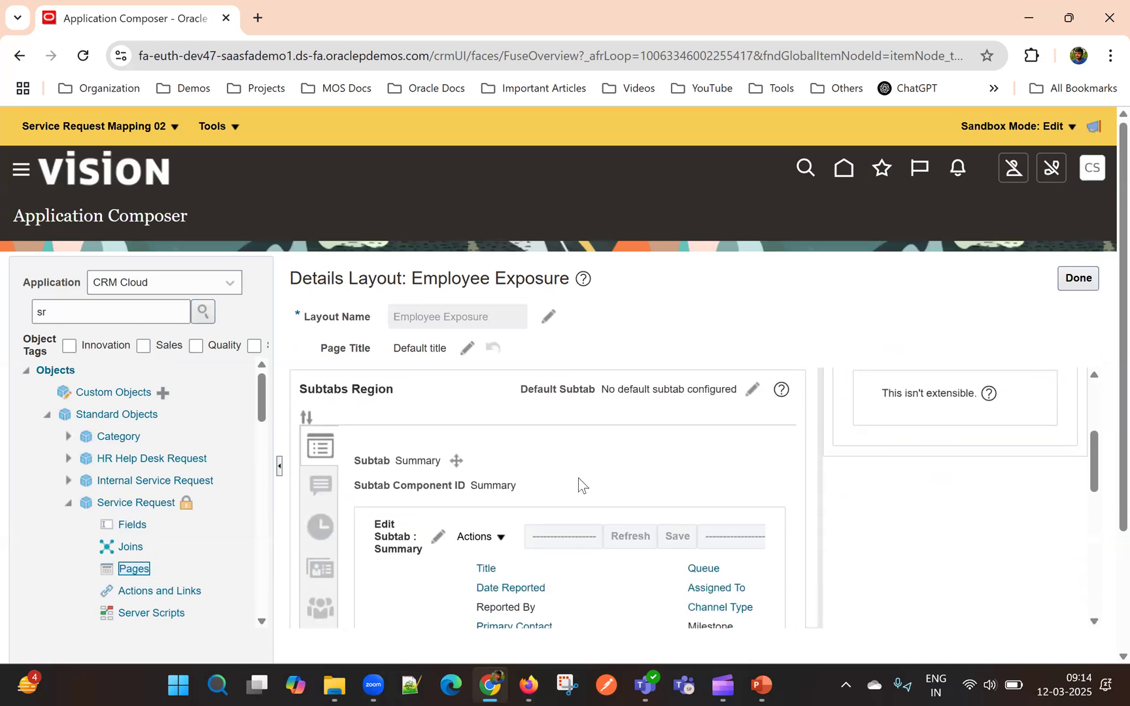
scroll(419, 408, "down", 1)
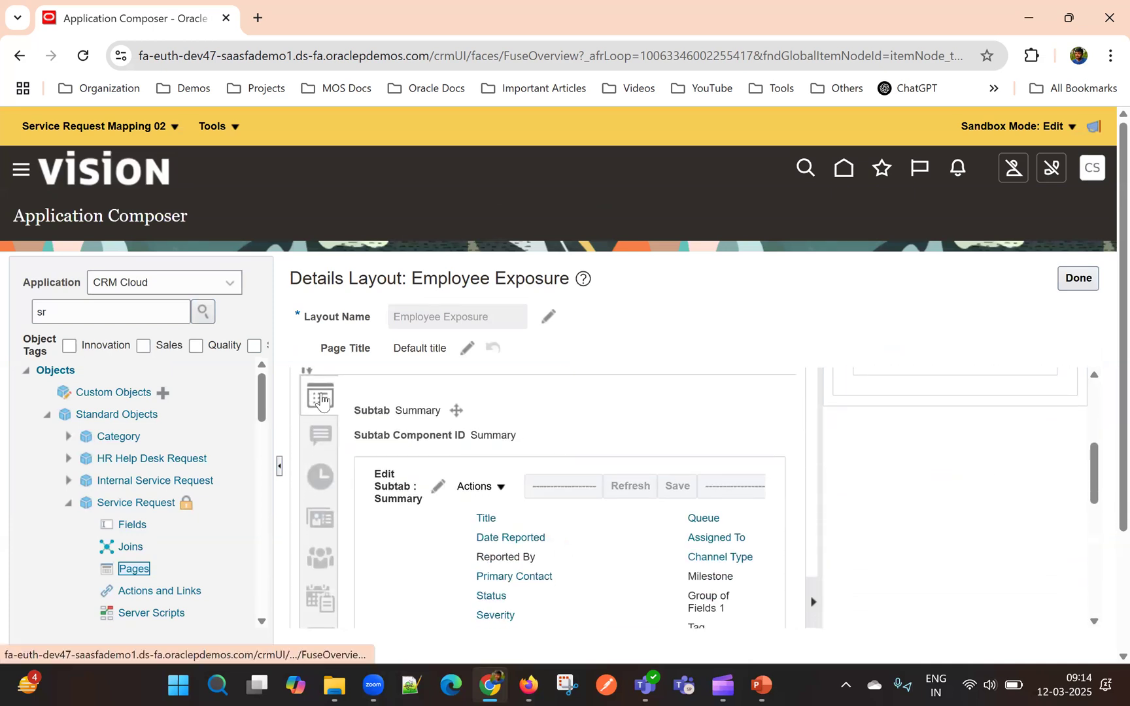
scroll(414, 484, "down", 5)
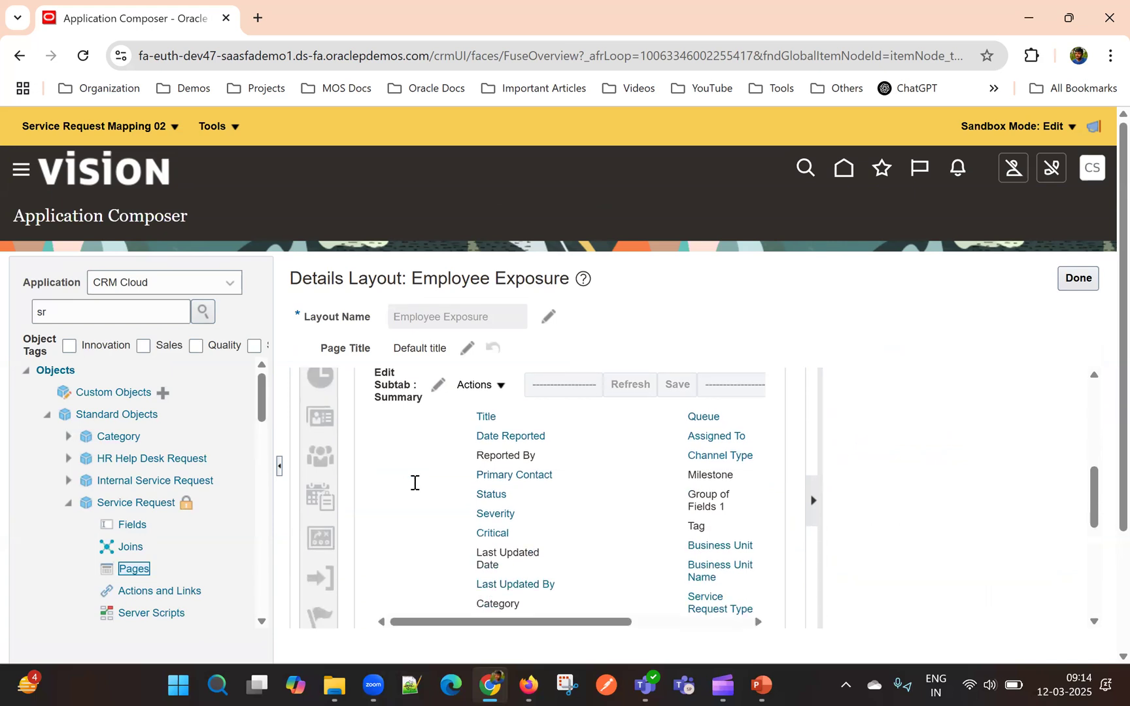
scroll(413, 484, "down", 2)
scroll(413, 484, "up", 5)
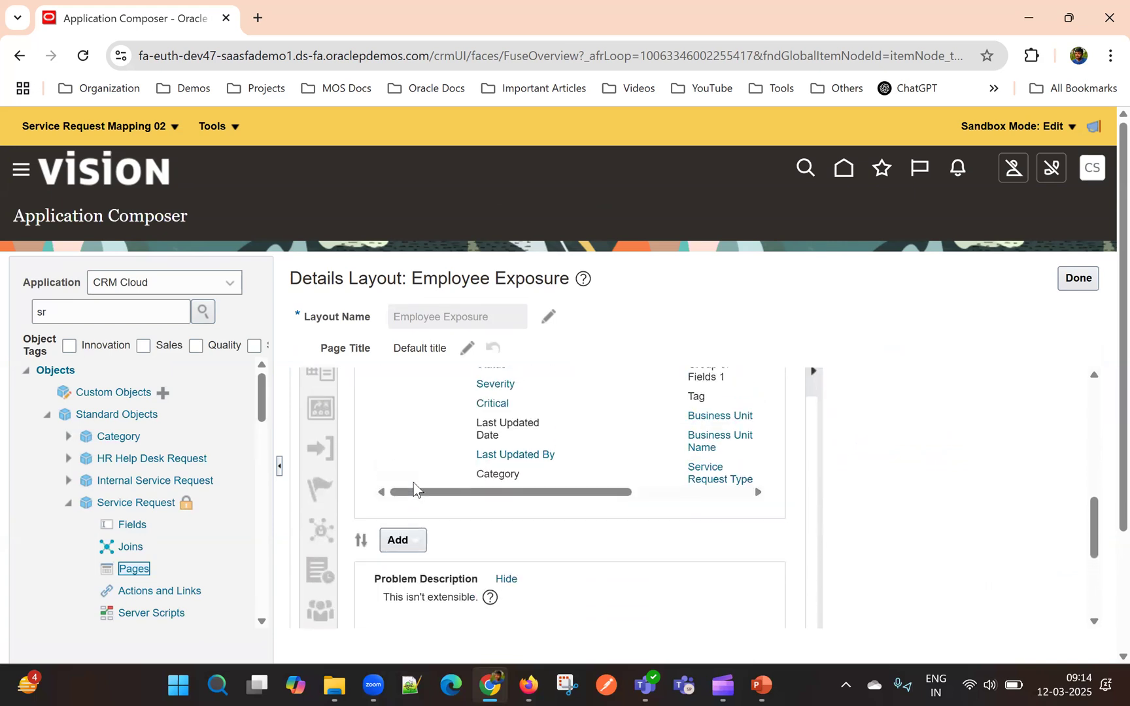
scroll(414, 487, "down", 2)
scroll(414, 484, "up", 2)
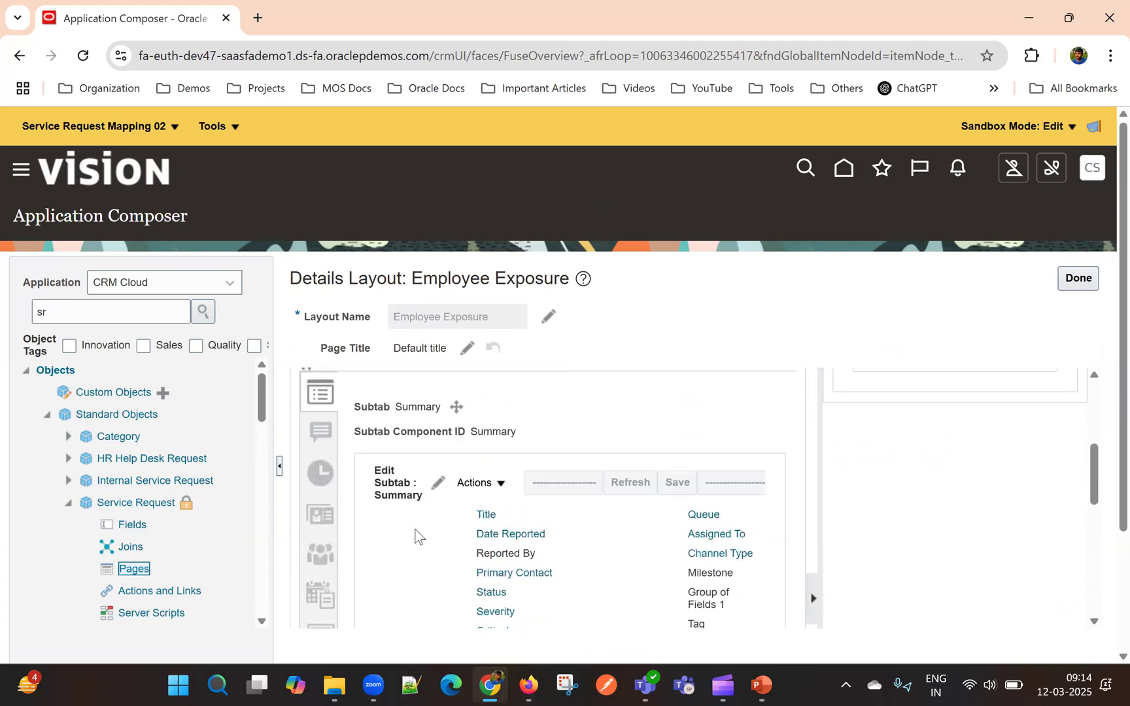
Examine the Summary subtab's remaining fields and its Problem Description, Solution and Message sections in the Employee Exposure layout.
scroll(418, 533, "down", 1)
scroll(424, 484, "down", 8)
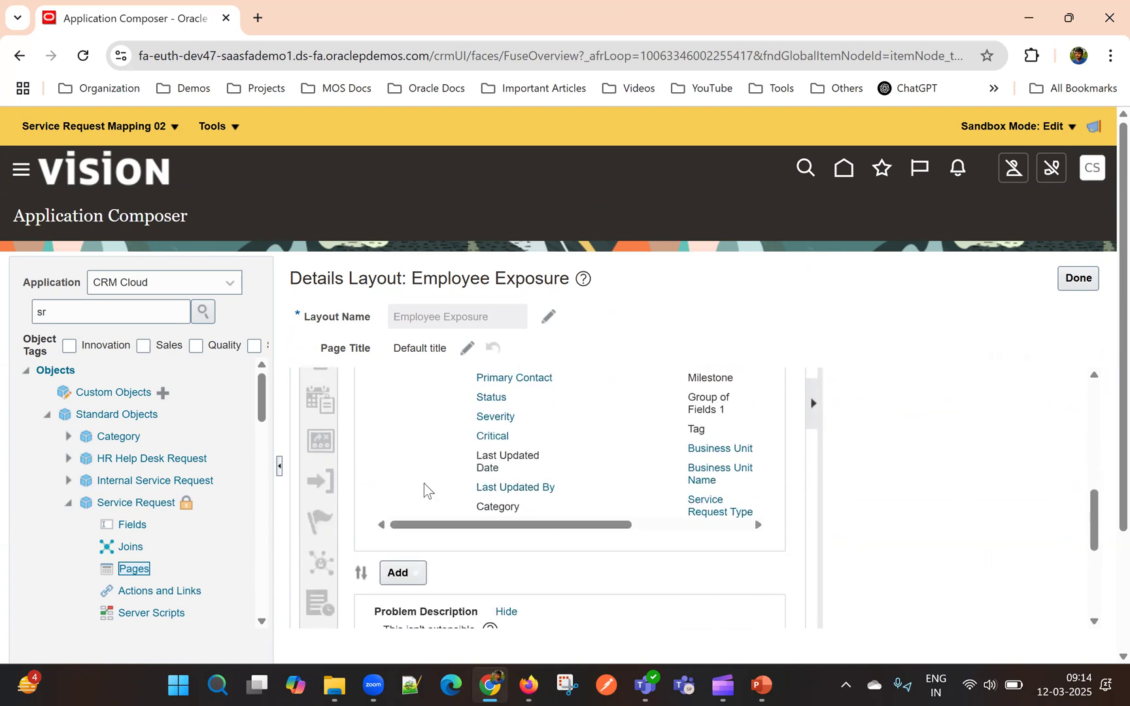
scroll(426, 511, "down", 1)
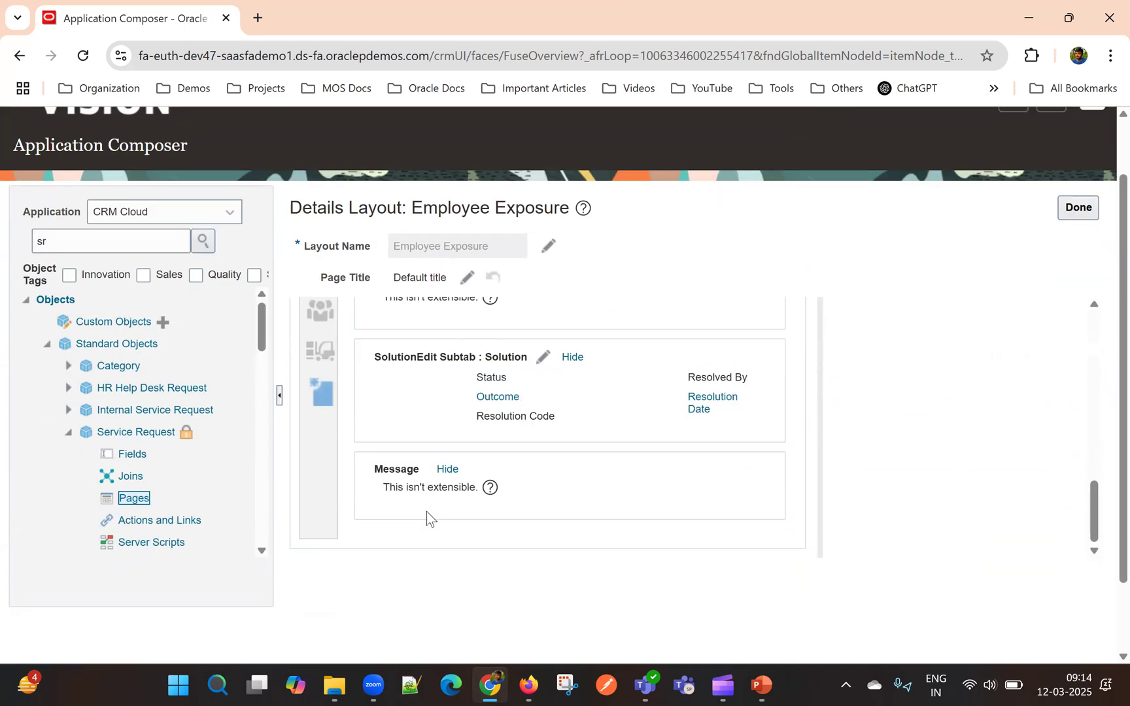
scroll(421, 504, "up", 3)
scroll(458, 533, "down", 5)
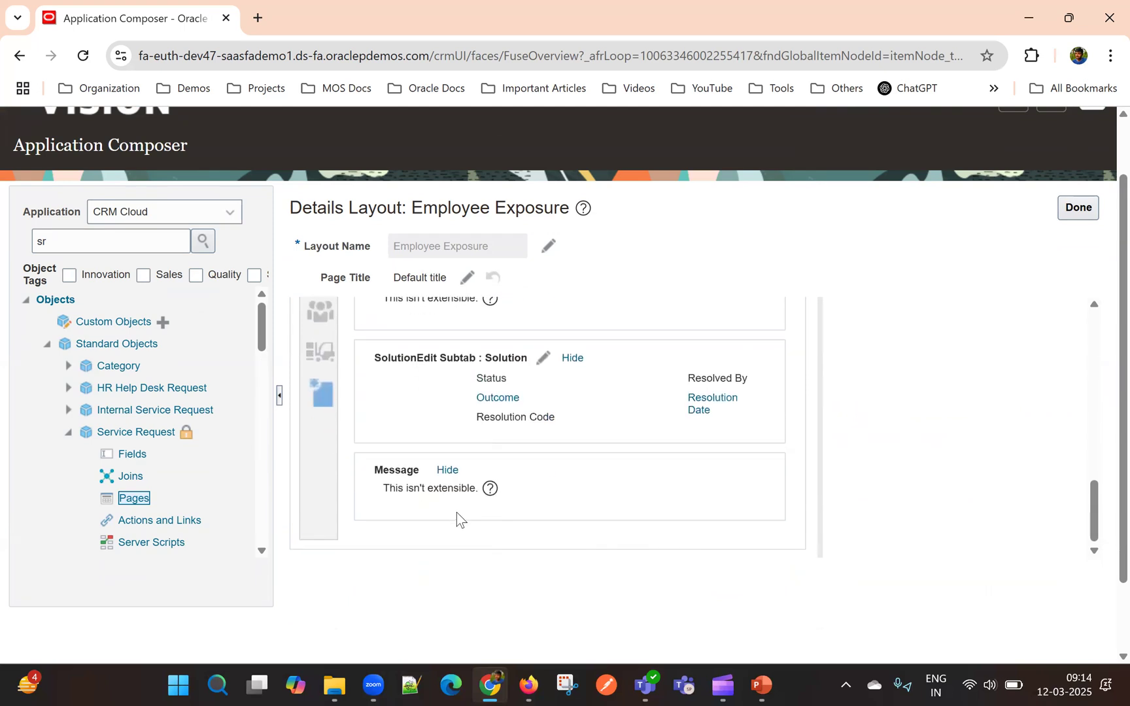
scroll(484, 432, "up", 3)
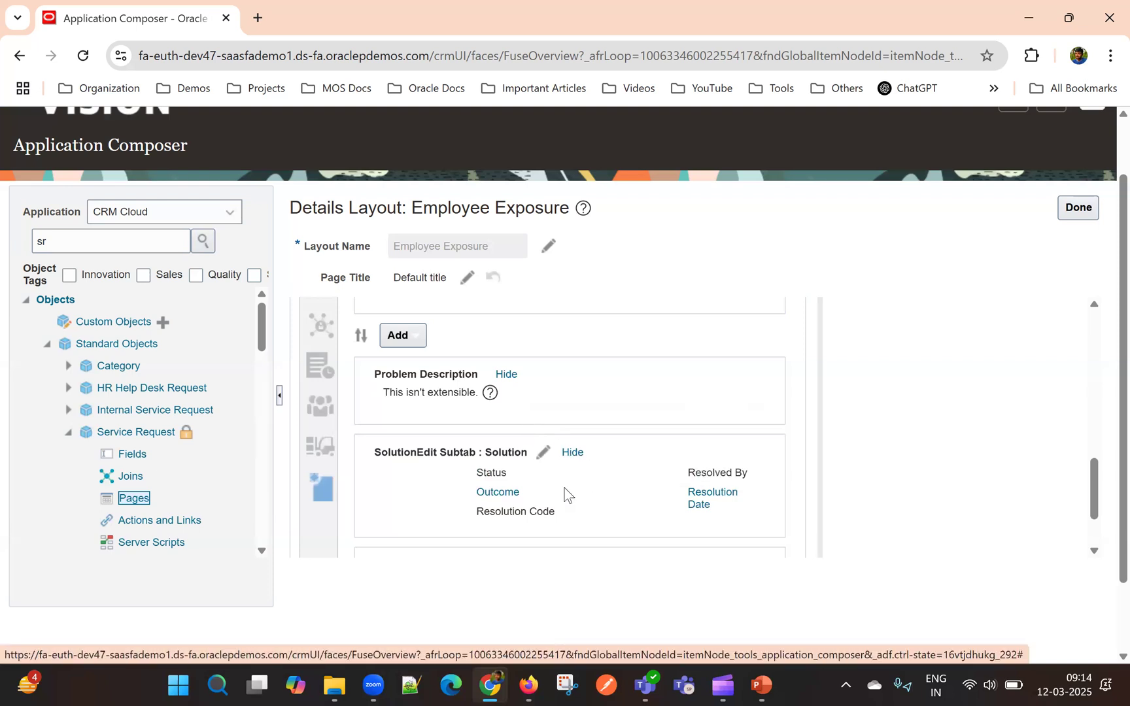
Hide the Solution section of the Summary subtab and show it again.
scroll(580, 393, "down", 1)
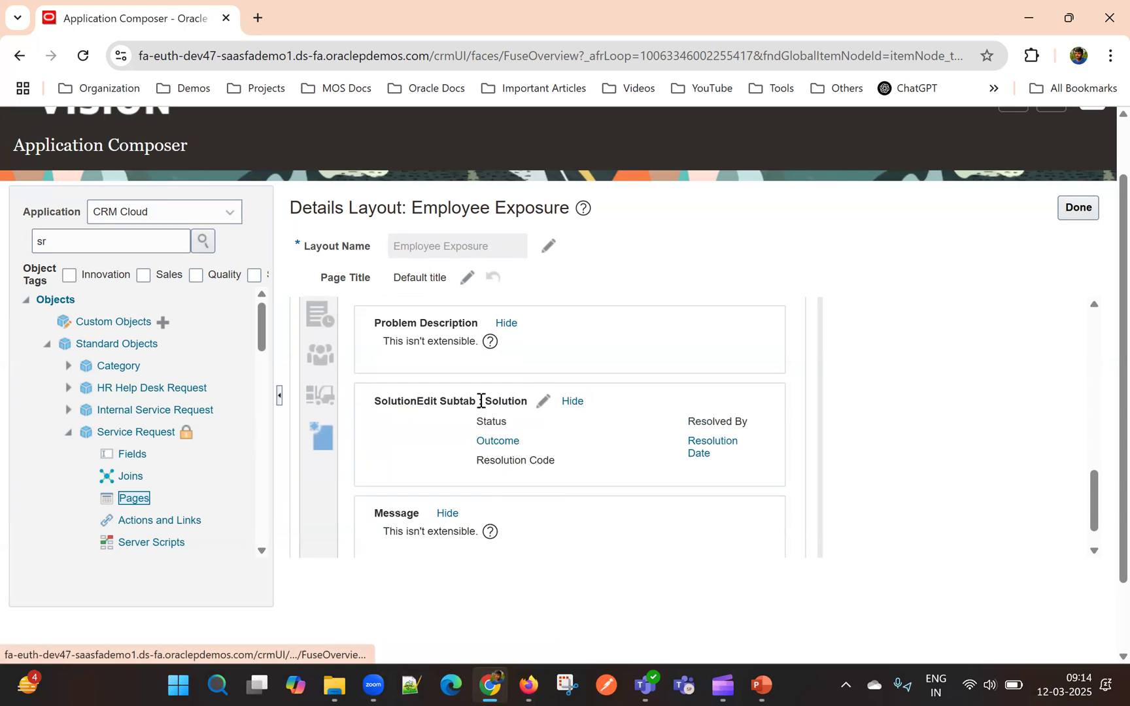
left_click(569, 403)
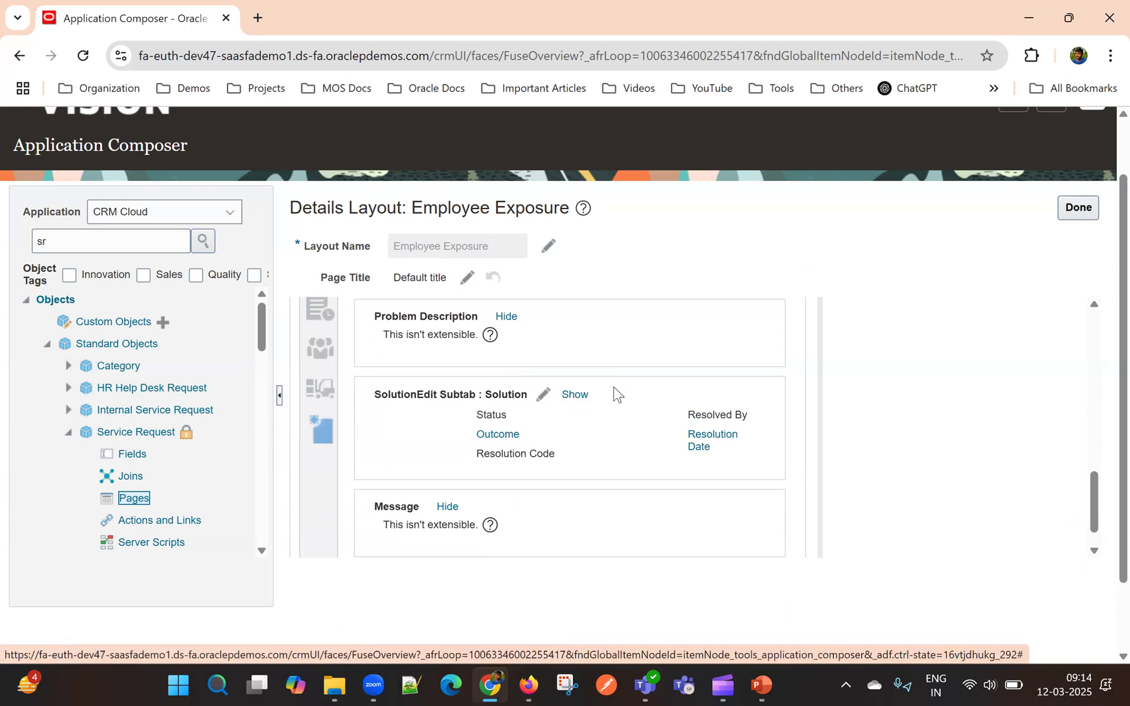
left_click(571, 397)
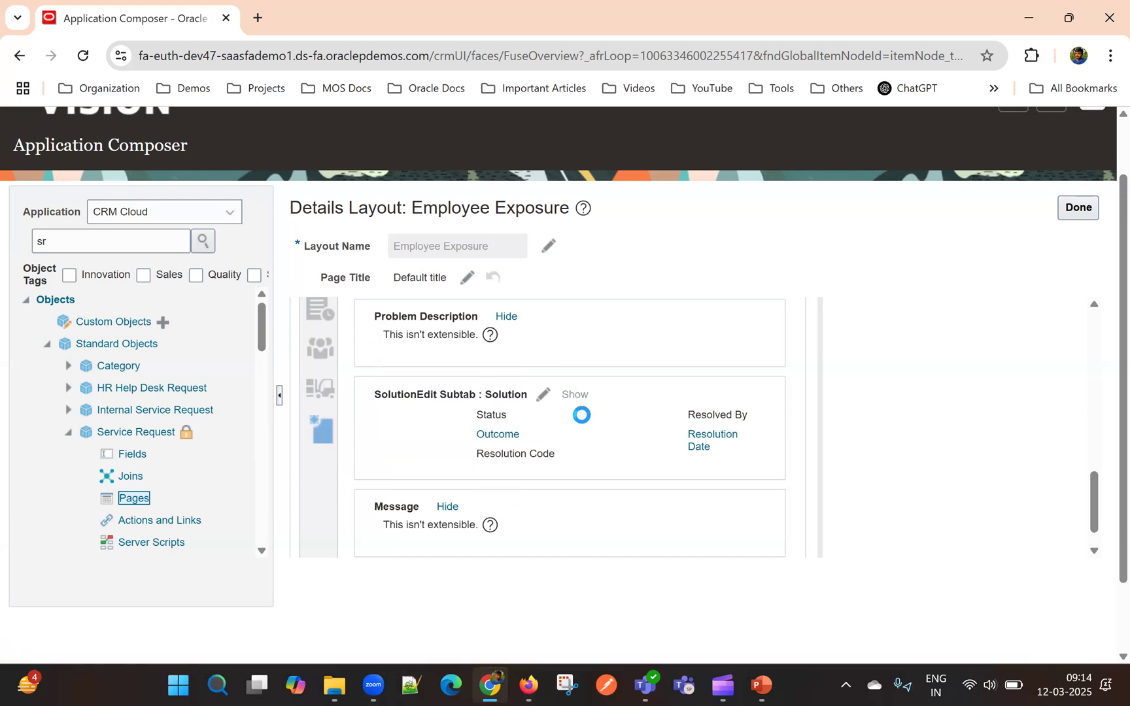
scroll(463, 426, "down", 1)
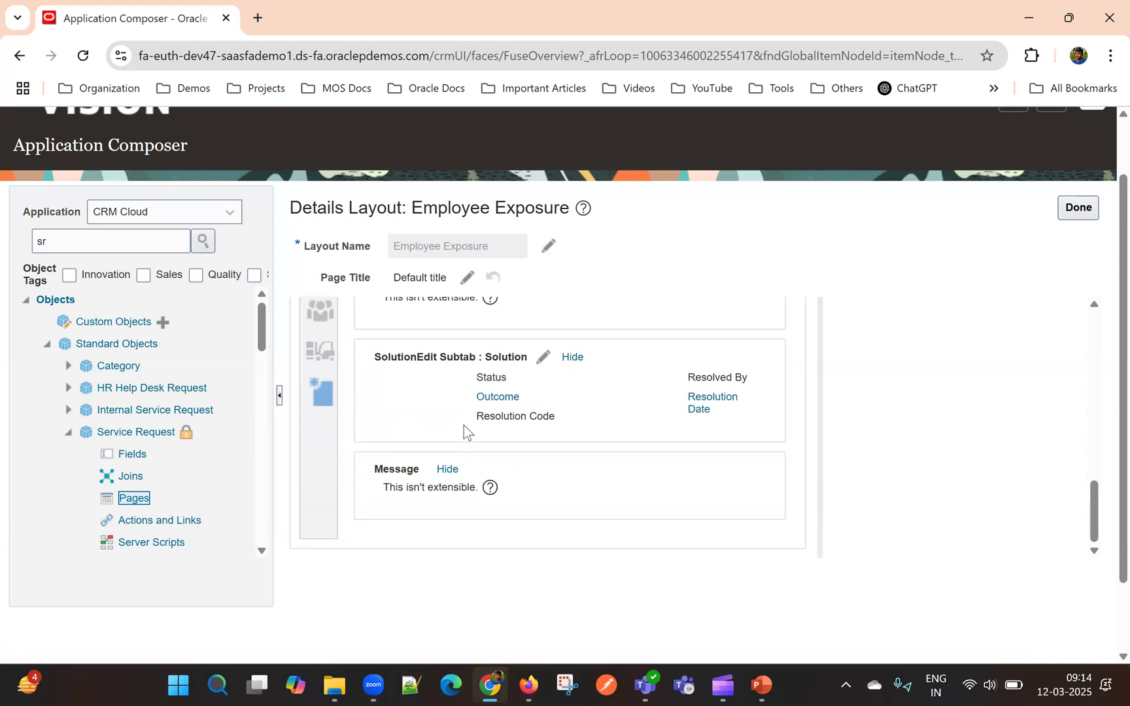
Check which content types can be added to the Summary subtab without adding any.
scroll(489, 416, "up", 3)
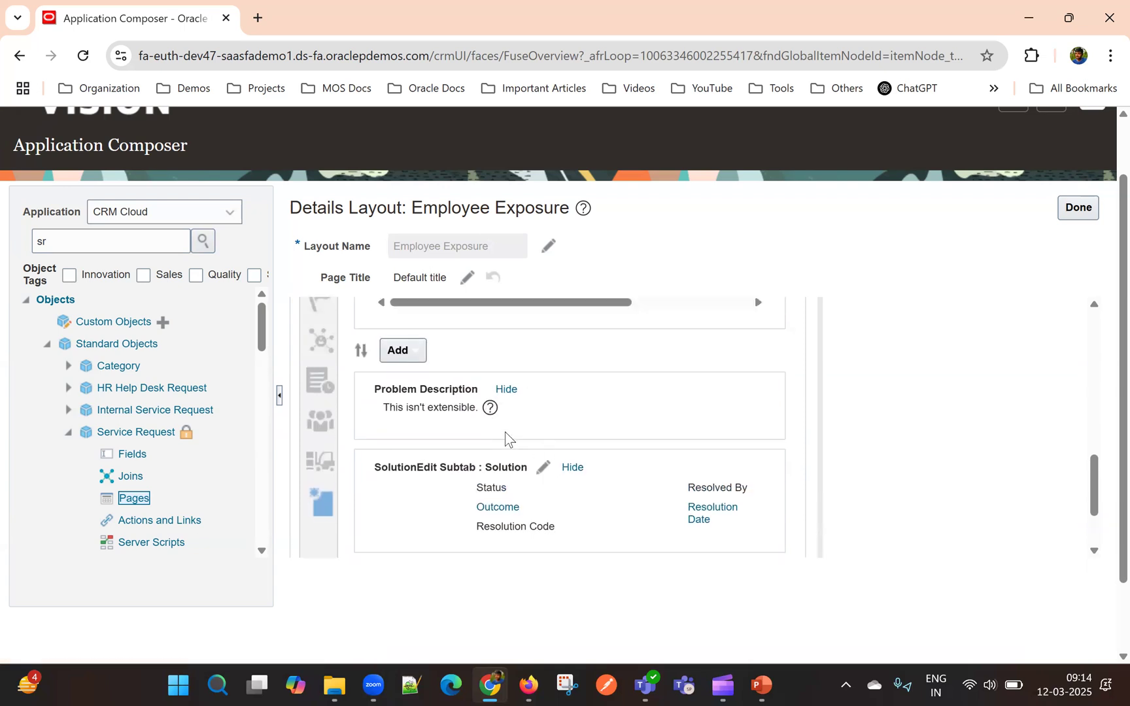
scroll(534, 410, "up", 3)
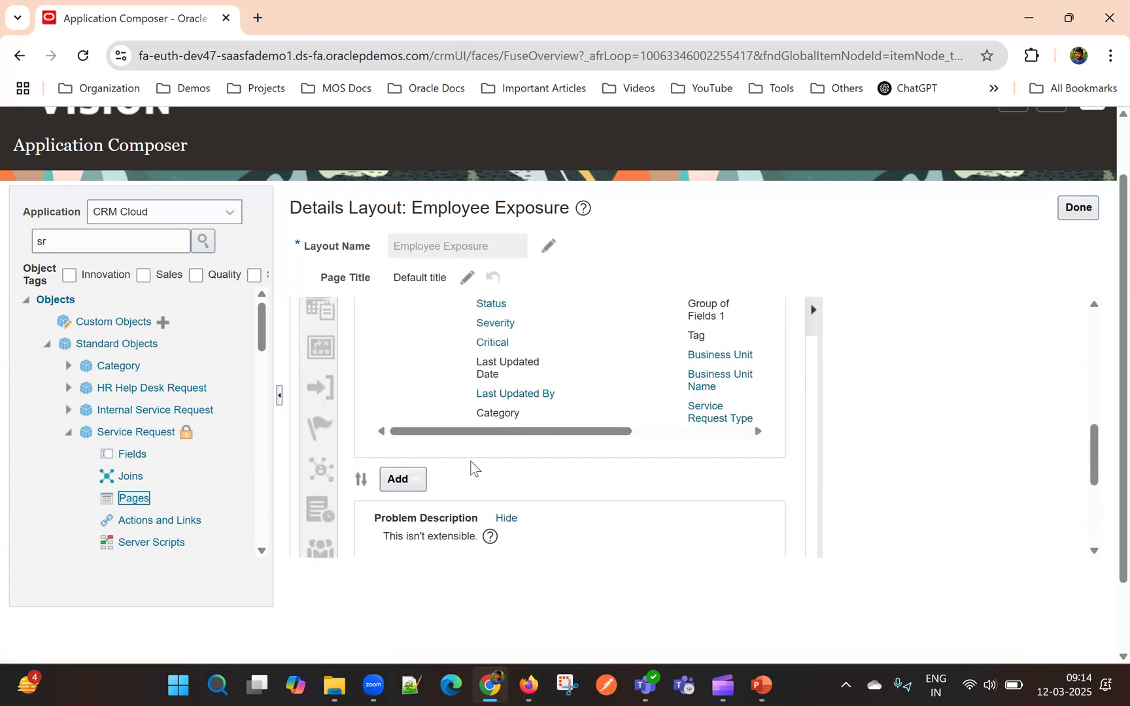
left_click(403, 482)
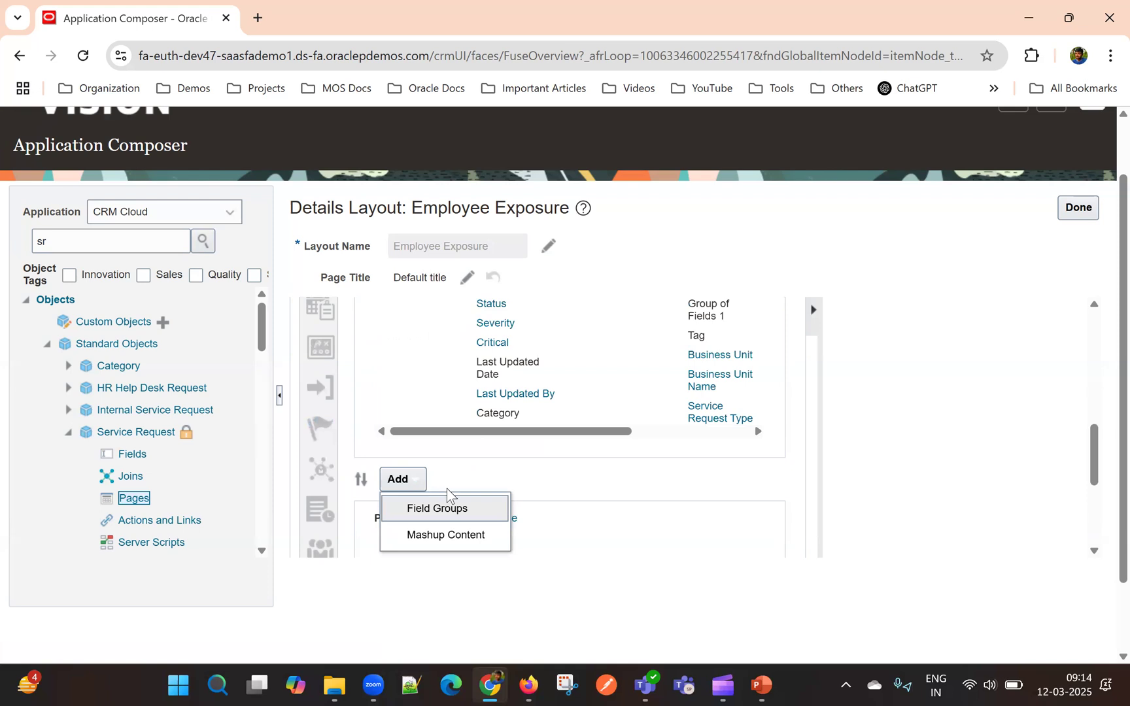
left_click(501, 478)
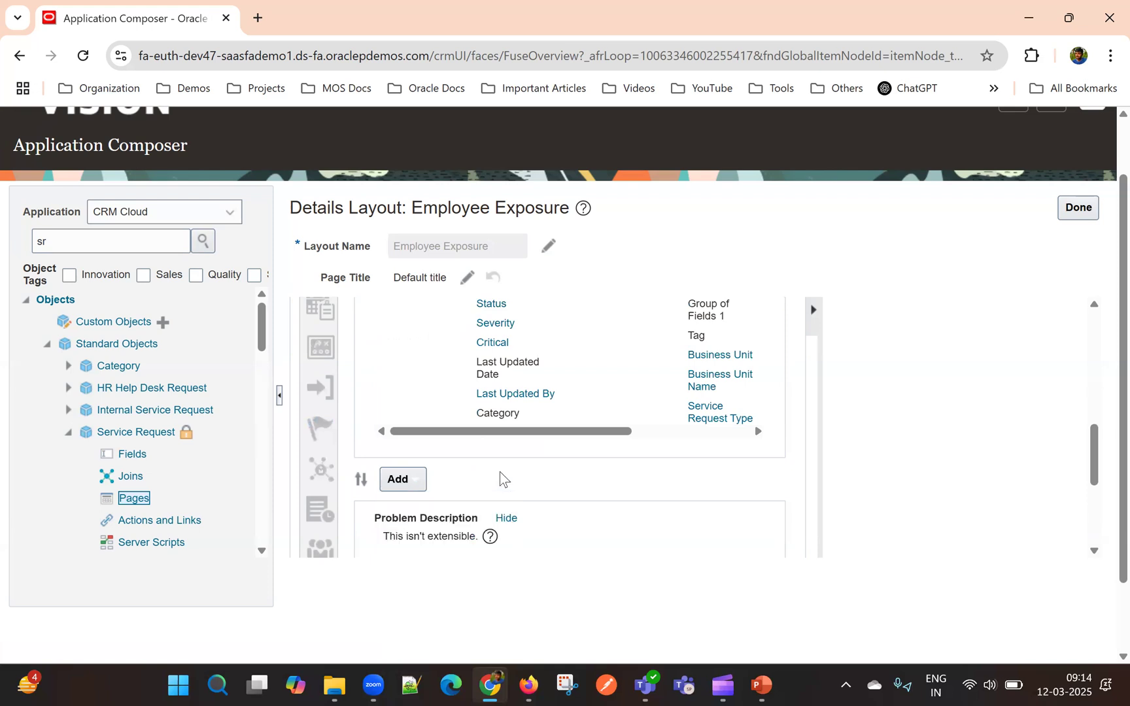
Check the Summary subtab's available actions in the Subtabs Region and open its edit configuration.
scroll(499, 471, "up", 1)
scroll(517, 411, "up", 5)
scroll(628, 499, "up", 3)
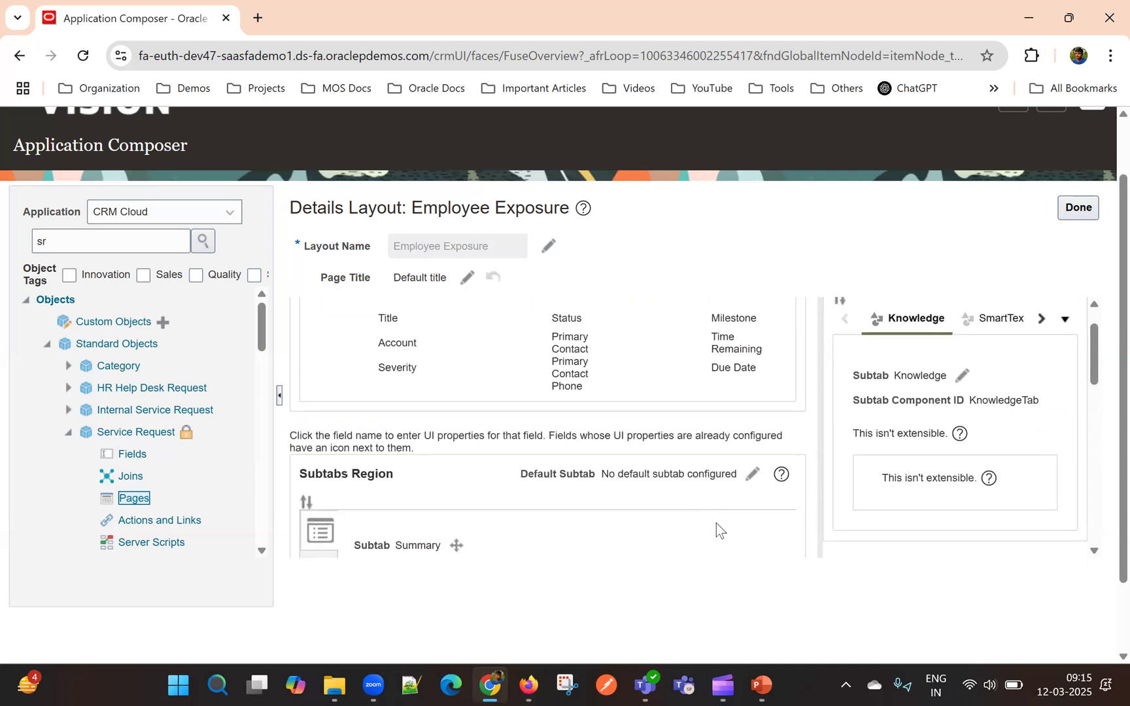
scroll(716, 524, "down", 3)
scroll(731, 434, "up", 1)
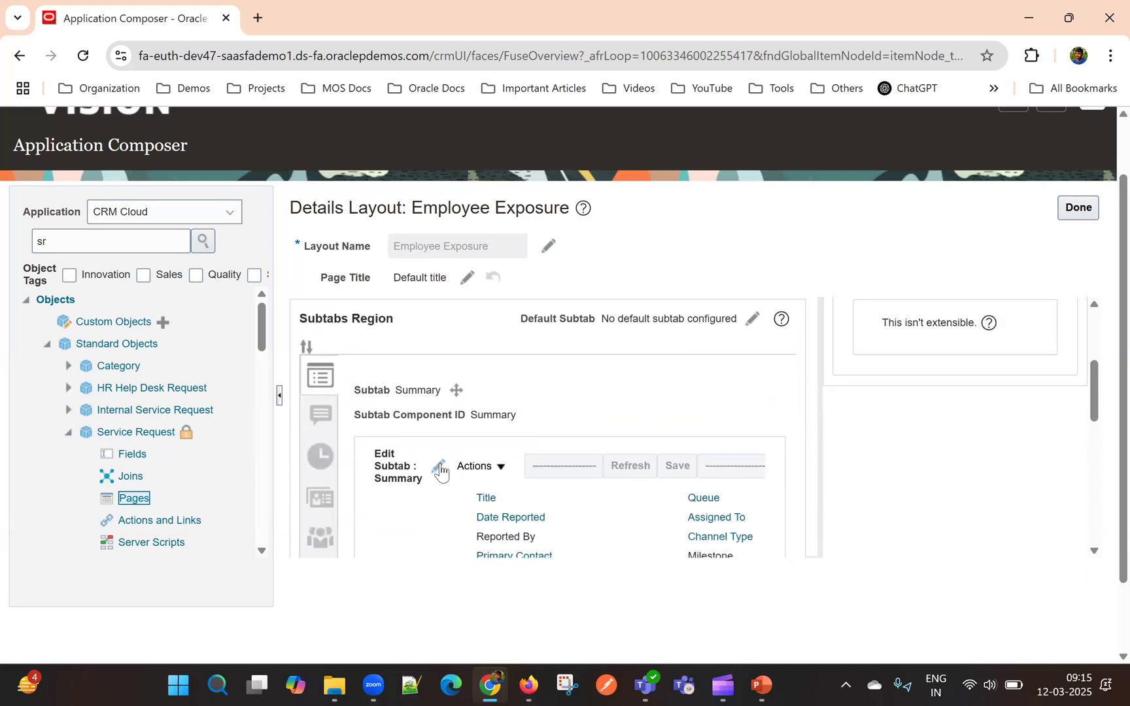
left_click(480, 466)
left_click(587, 406)
left_click(436, 466)
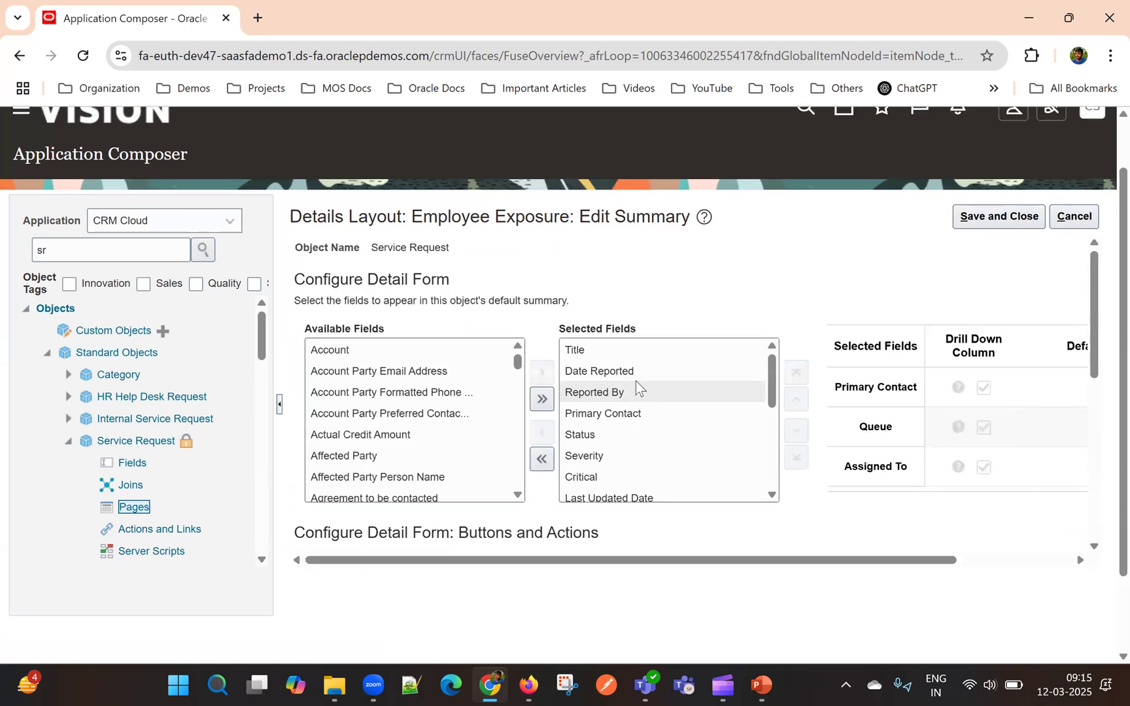
Examine the field selection and the available and selected toolbar buttons in the Edit Summary configuration.
scroll(684, 390, "down", 4)
scroll(758, 379, "up", 1)
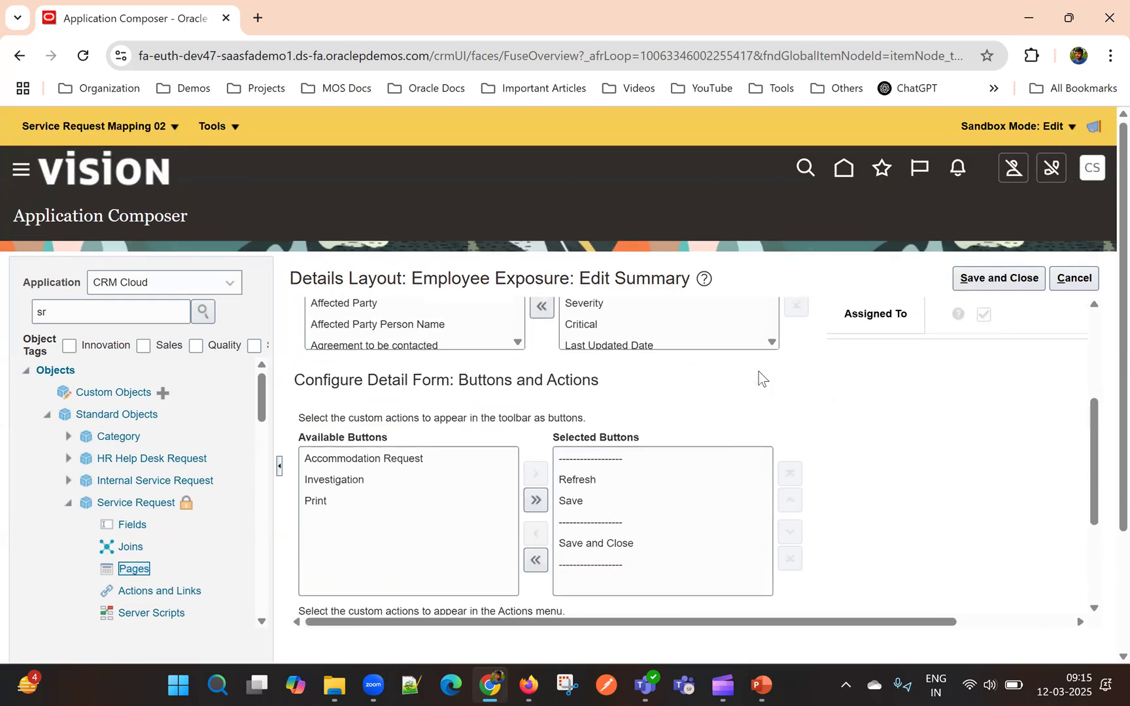
scroll(641, 388, "up", 5)
scroll(618, 495, "down", 5)
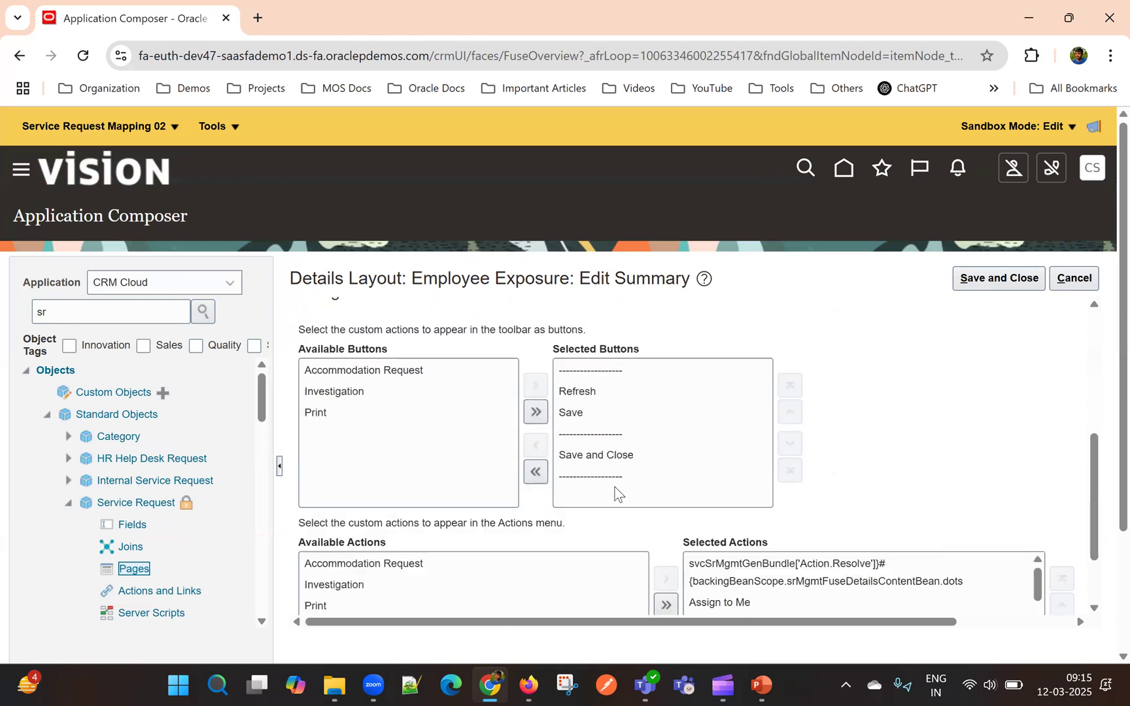
scroll(615, 495, "down", 1)
scroll(421, 393, "up", 1)
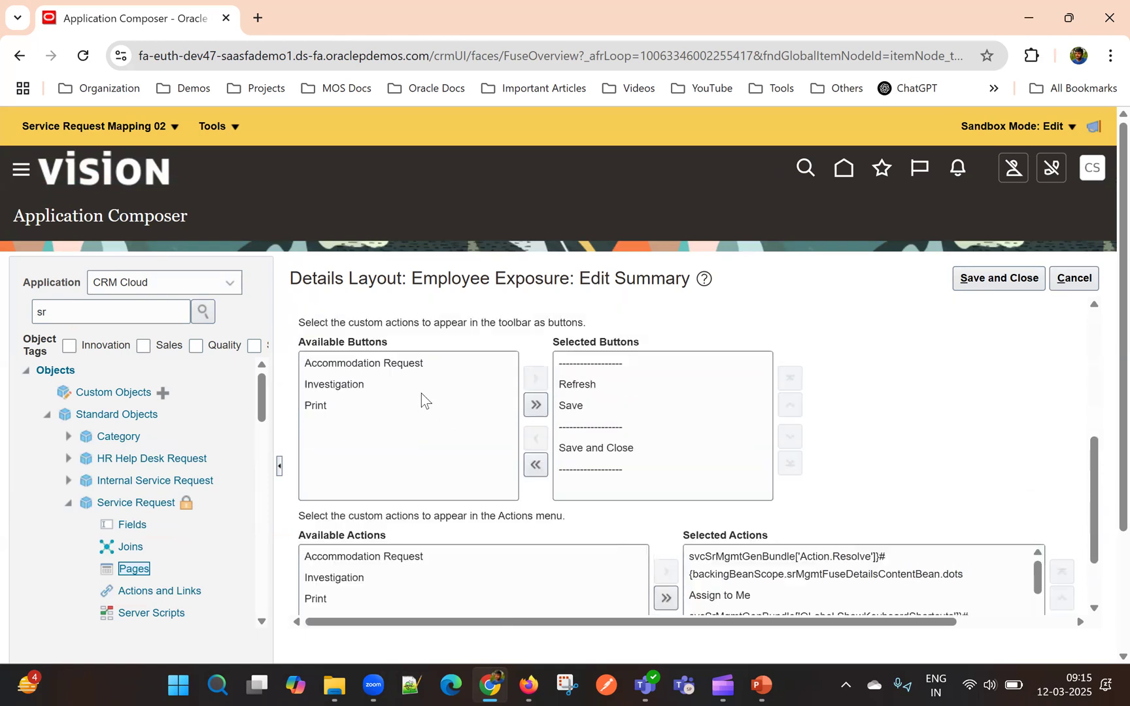
Read through the available and selected actions for the Actions menu in the Edit Summary configuration.
scroll(479, 501, "down", 2)
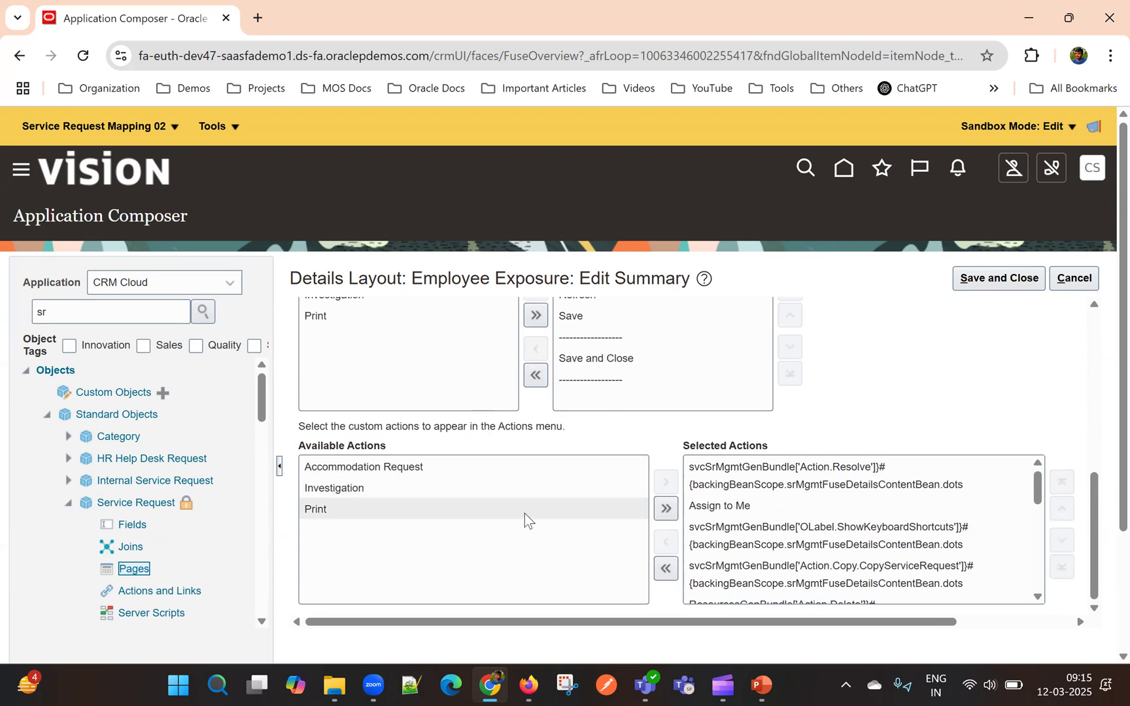
scroll(535, 528, "down", 2)
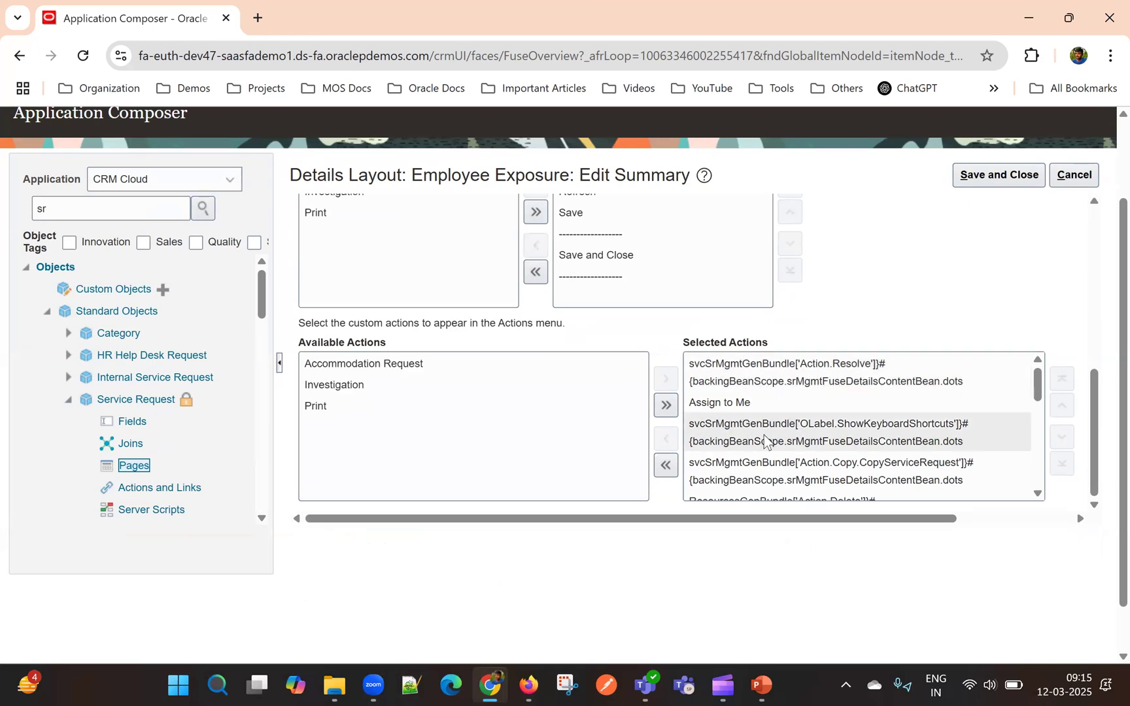
scroll(778, 439, "down", 1)
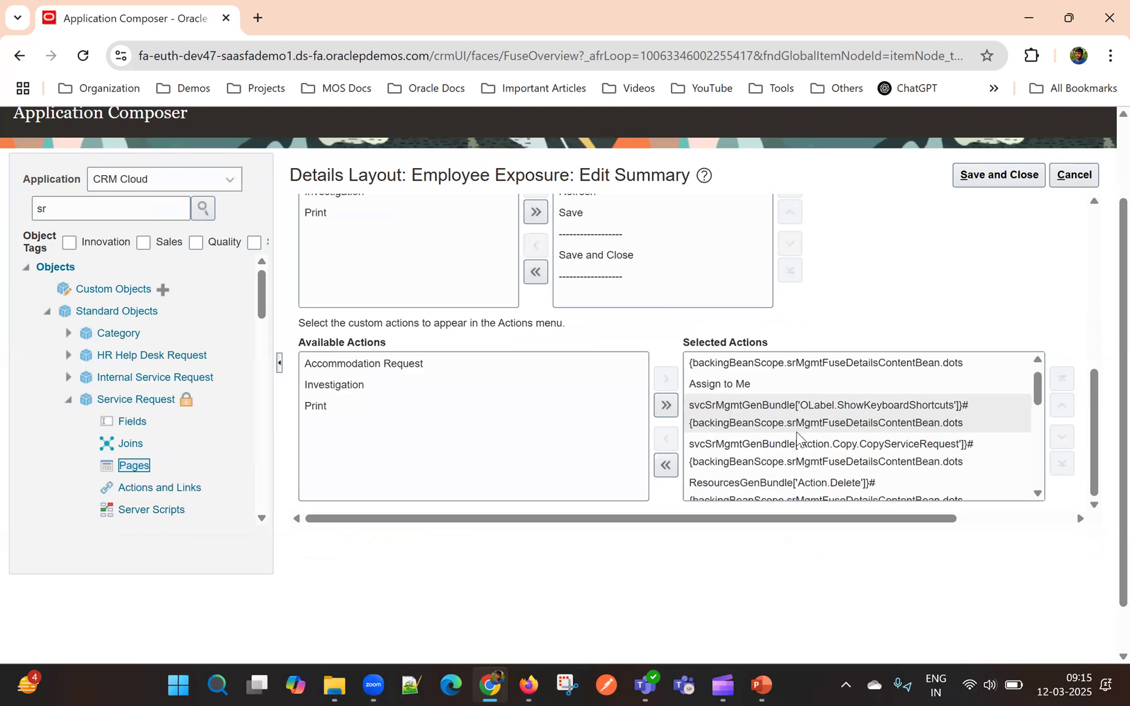
scroll(799, 439, "down", 1)
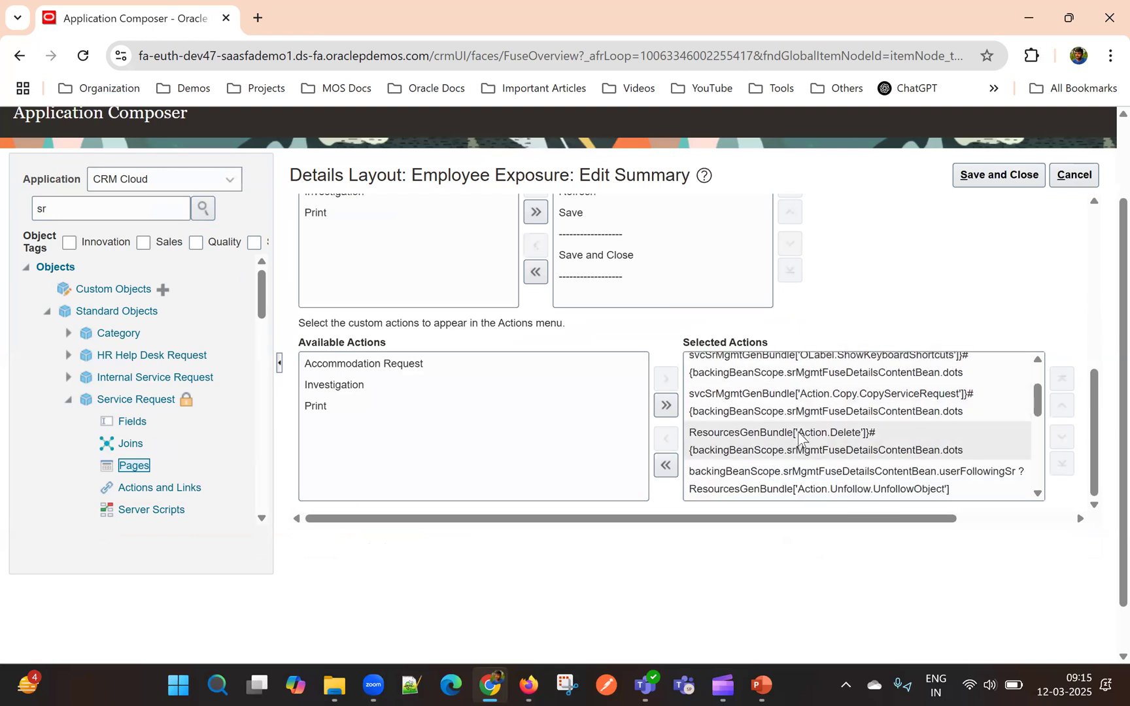
scroll(827, 442, "down", 2)
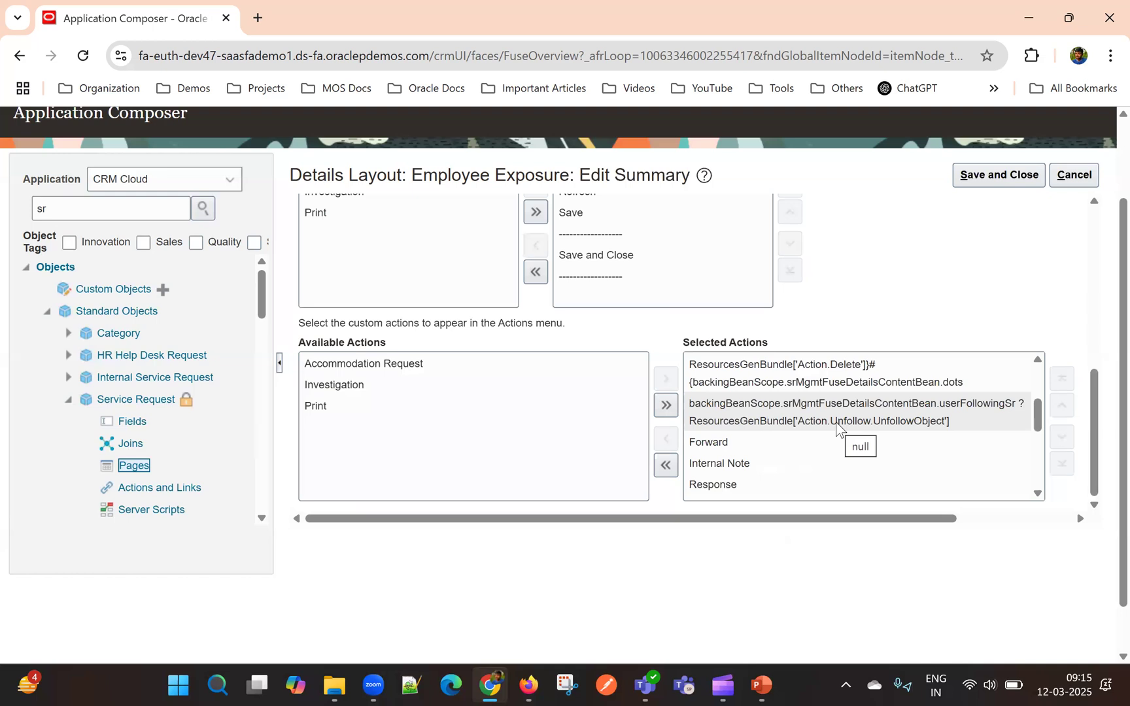
scroll(788, 412, "down", 1)
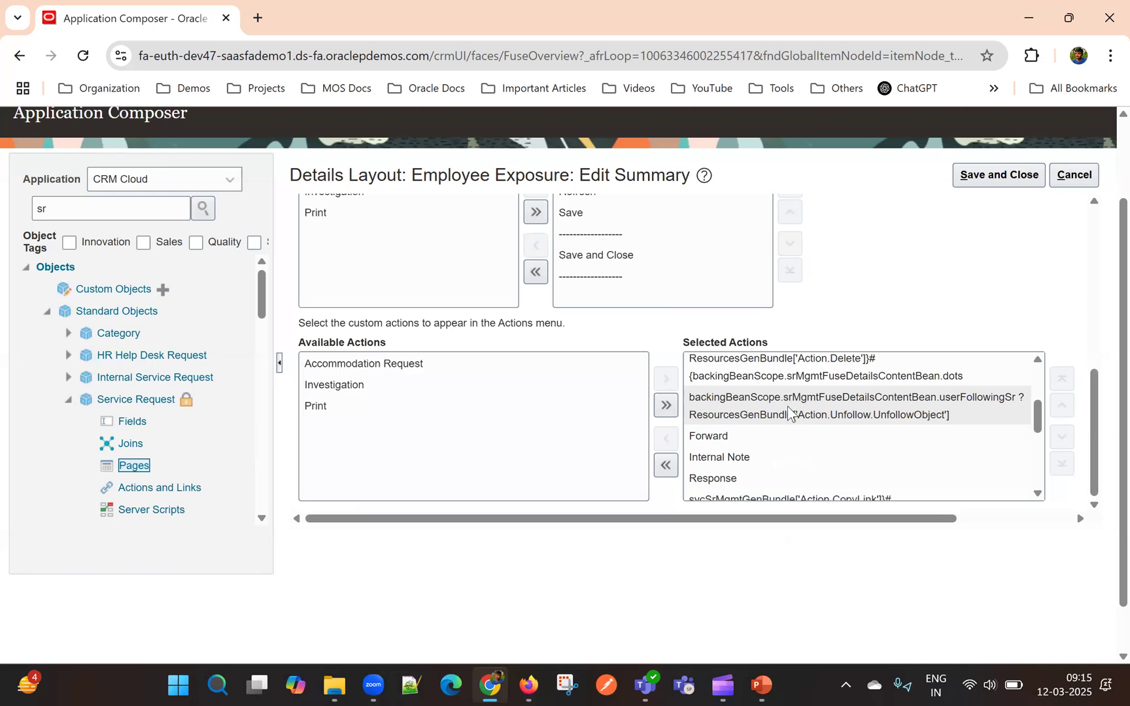
scroll(750, 407, "down", 1)
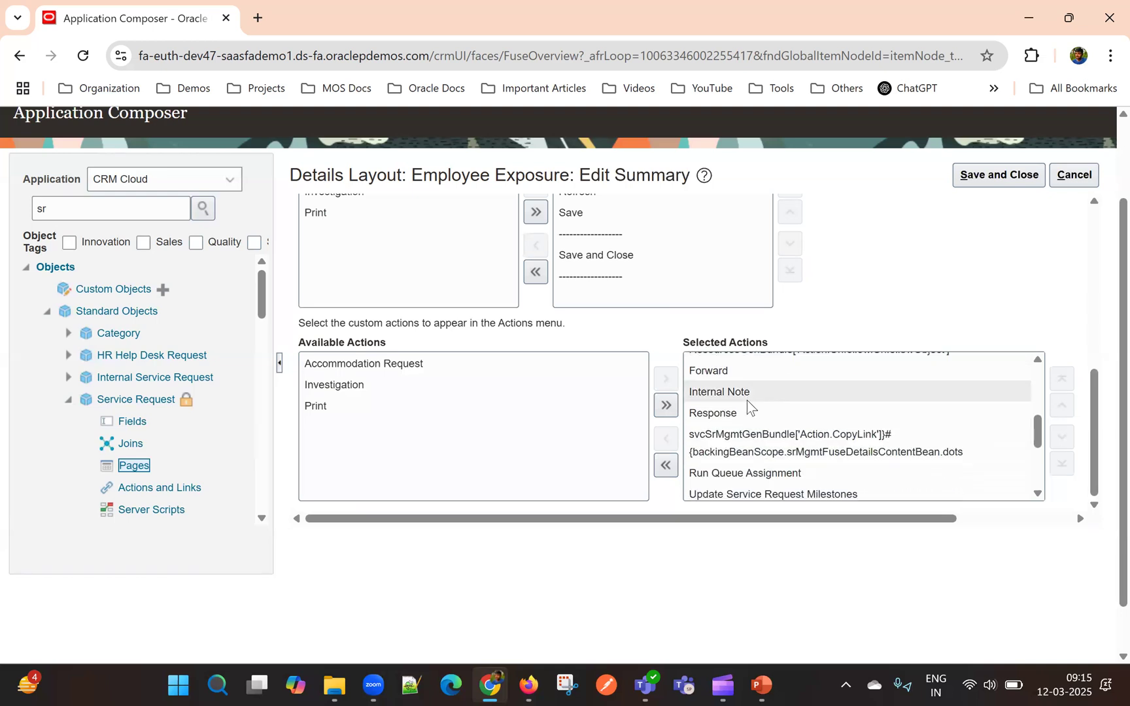
scroll(770, 444, "down", 3)
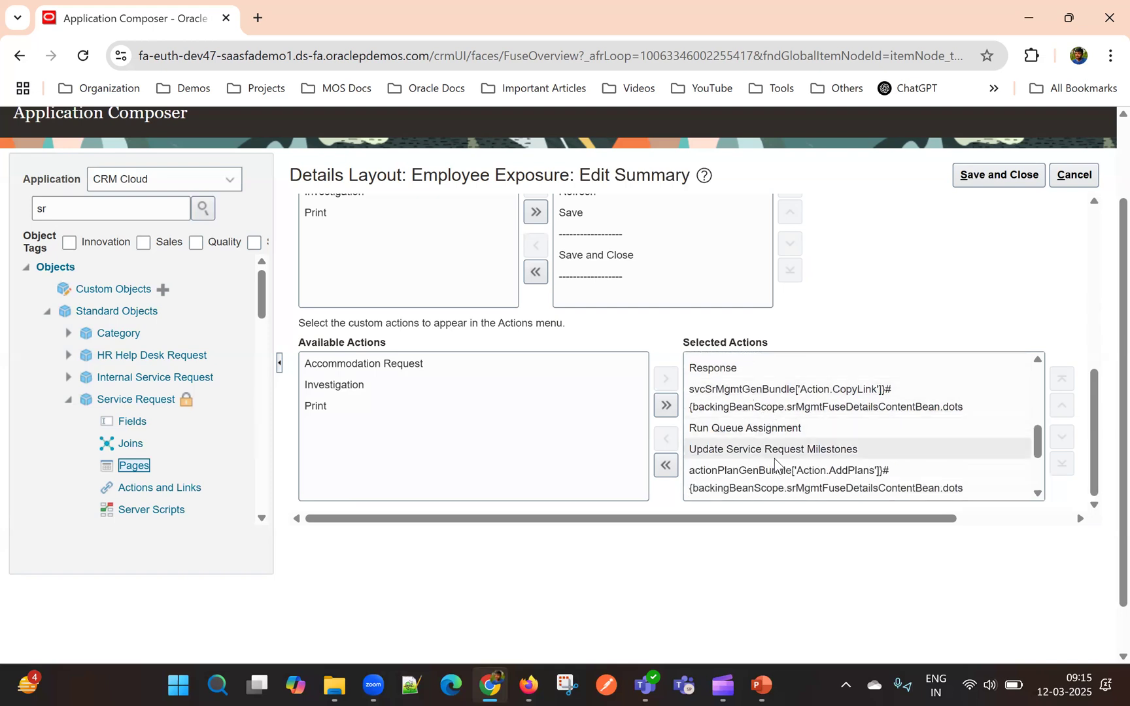
scroll(774, 458, "down", 3)
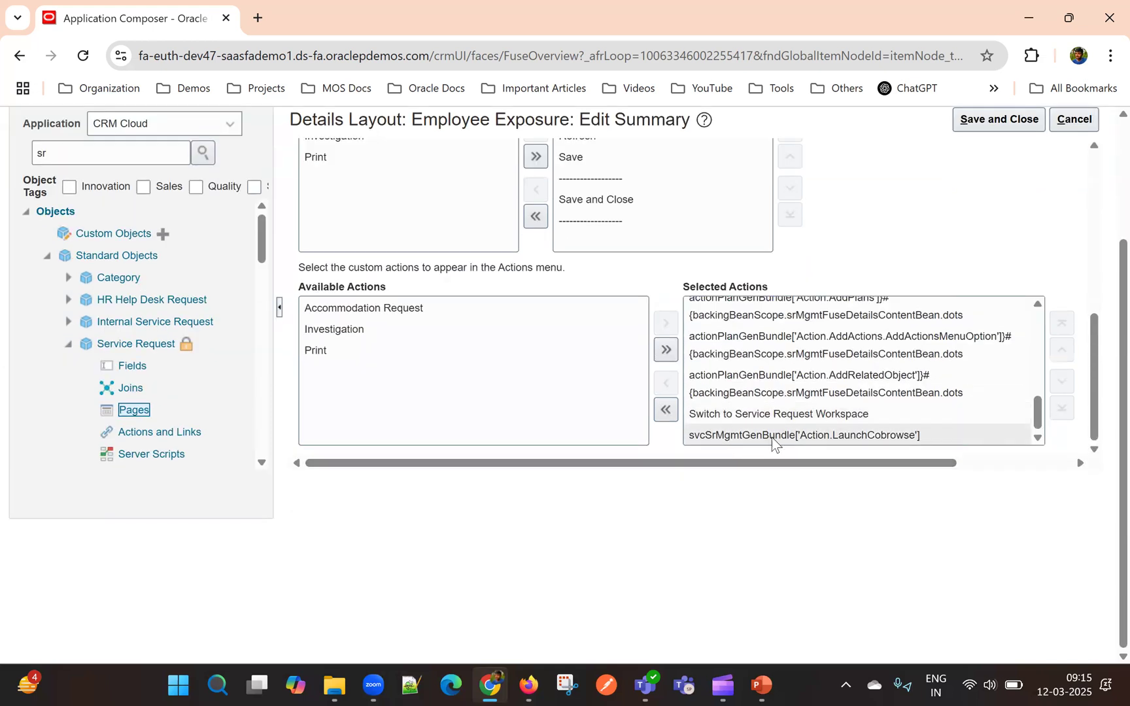
Recheck the selected fields and toolbar buttons of the Edit Summary configuration, leaving it without saving.
scroll(735, 496, "up", 3)
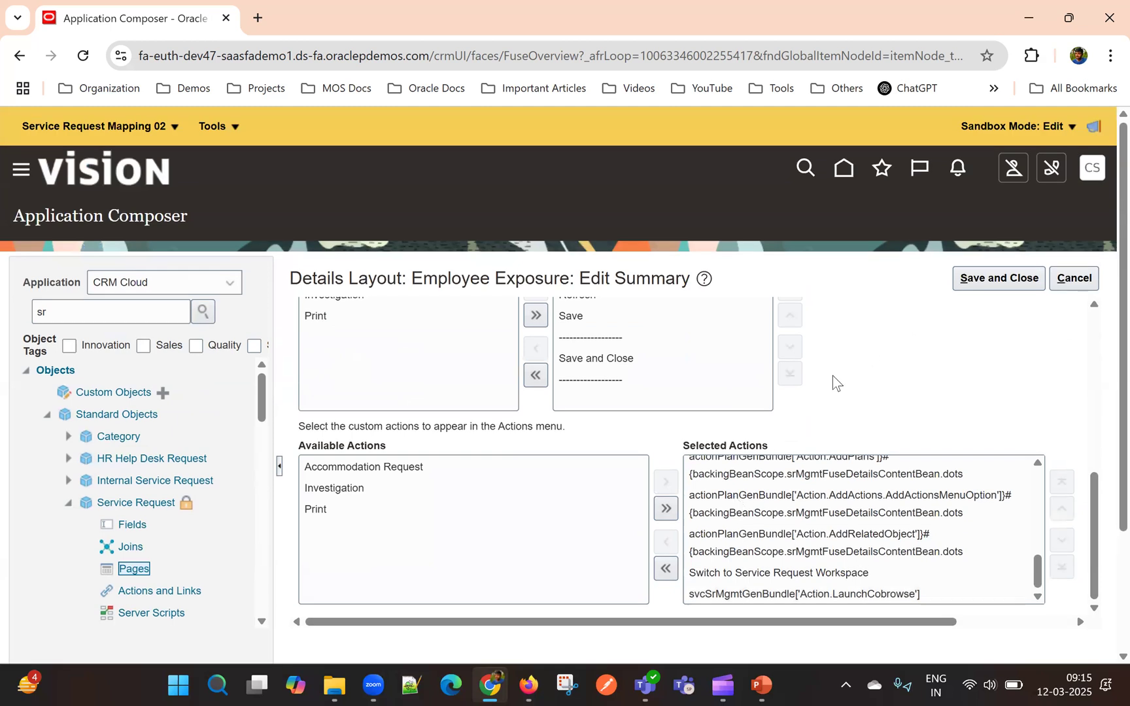
scroll(844, 386, "up", 3)
scroll(852, 398, "up", 3)
scroll(777, 451, "down", 2)
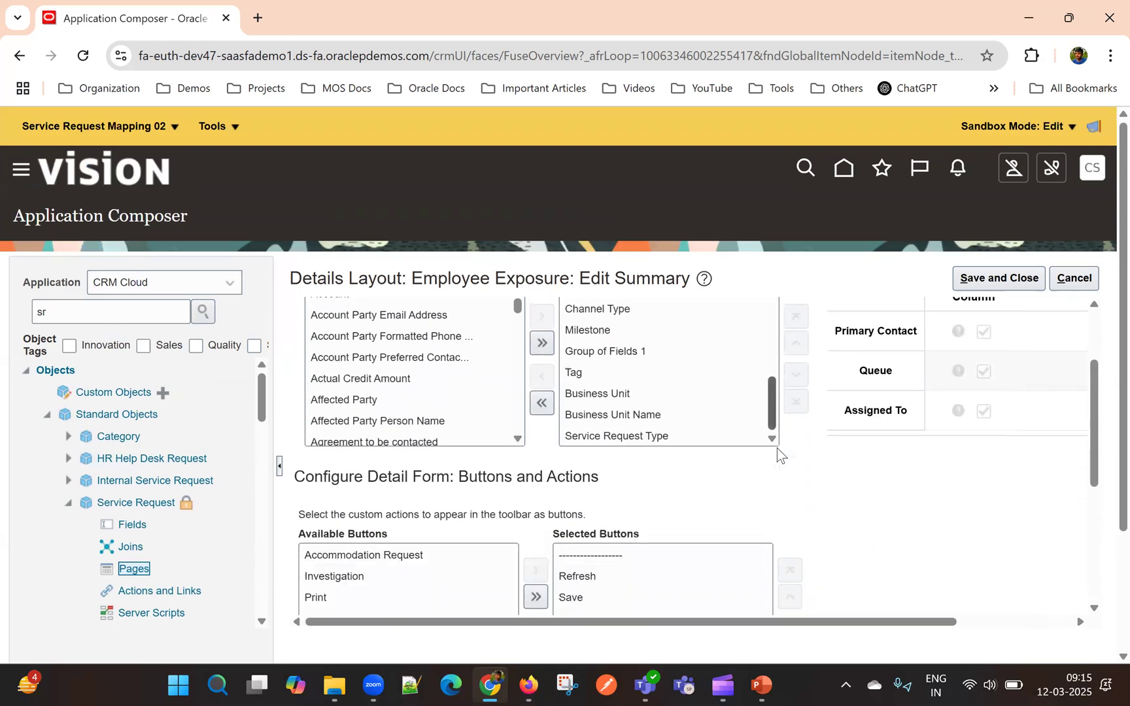
scroll(729, 533, "down", 2)
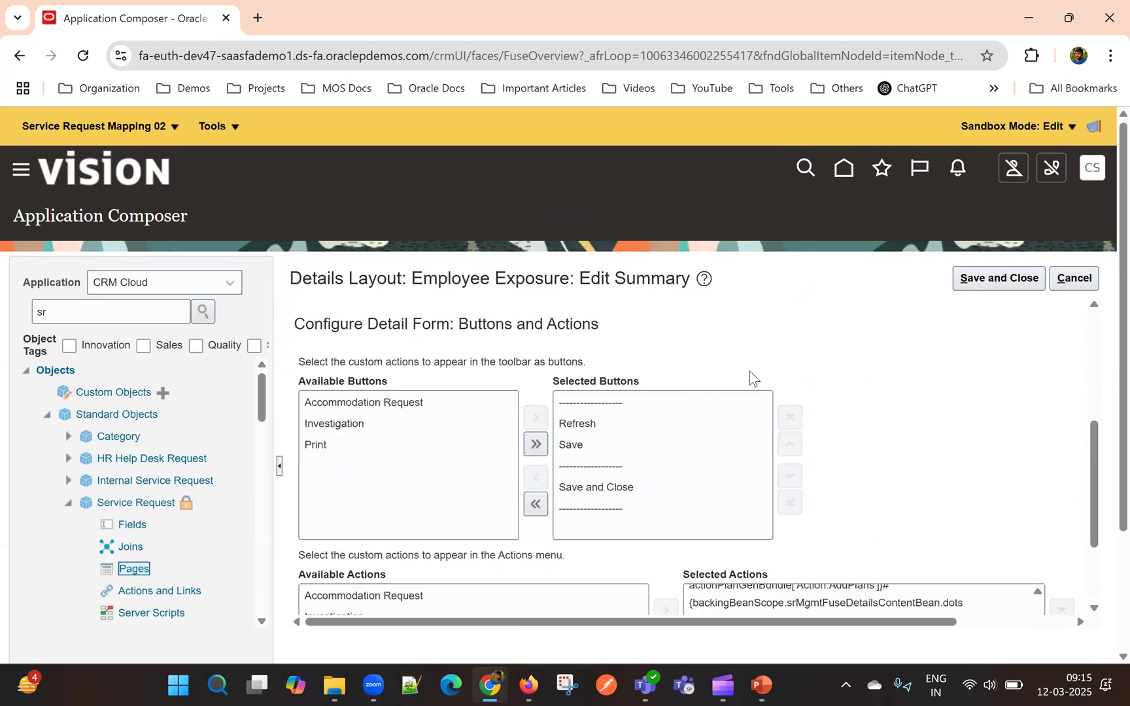
scroll(750, 376, "up", 1)
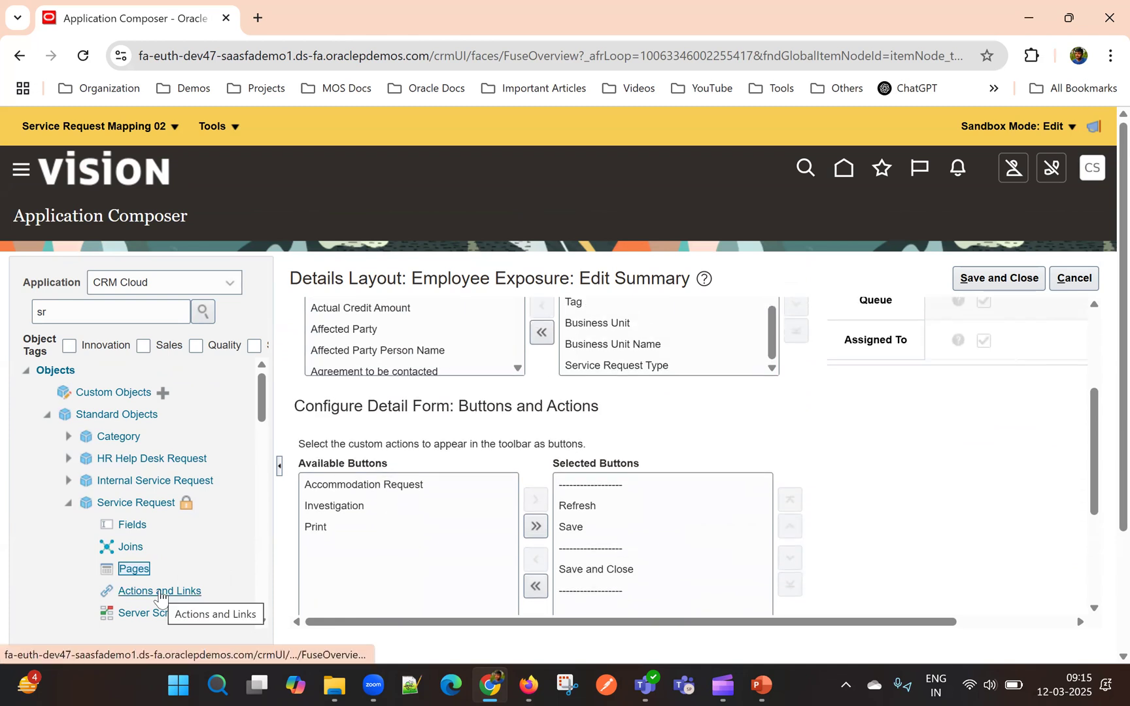
scroll(455, 390, "up", 2)
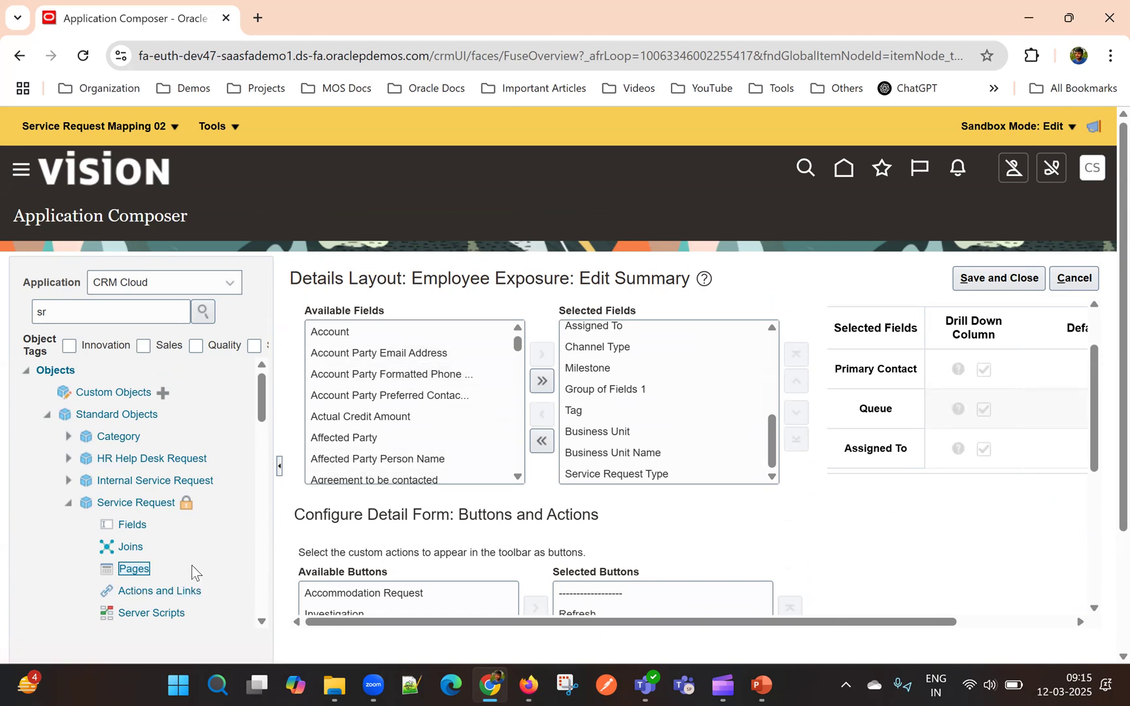
scroll(628, 380, "down", 3)
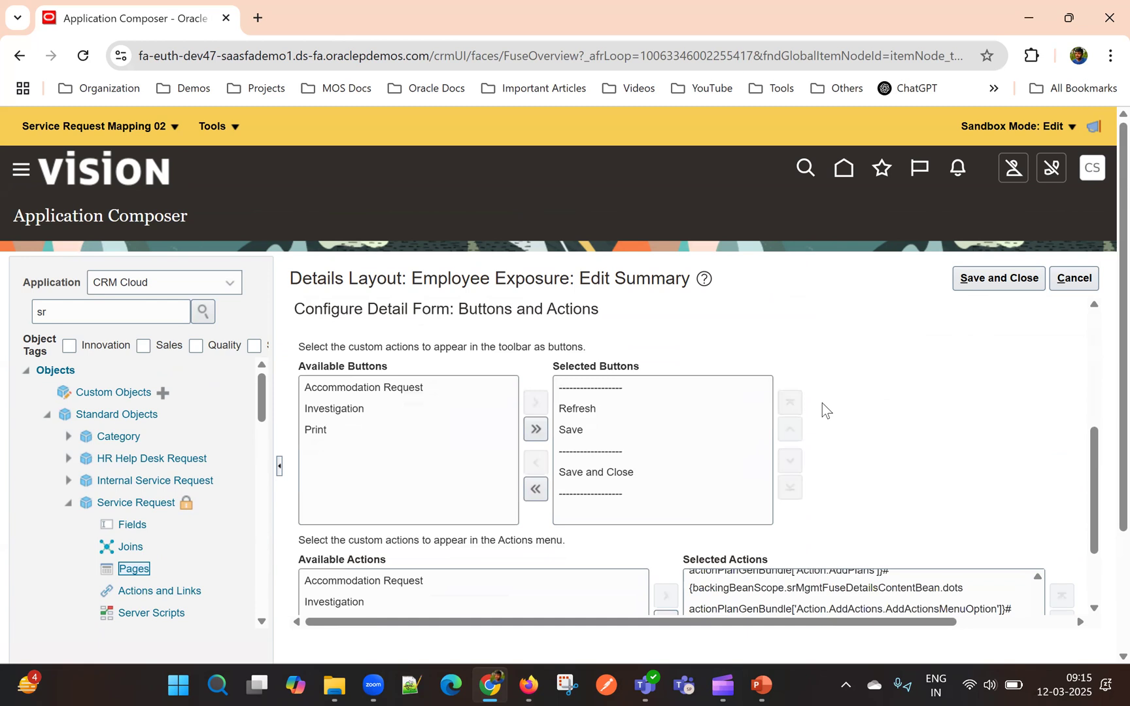
scroll(837, 402, "up", 1)
left_click(1074, 278)
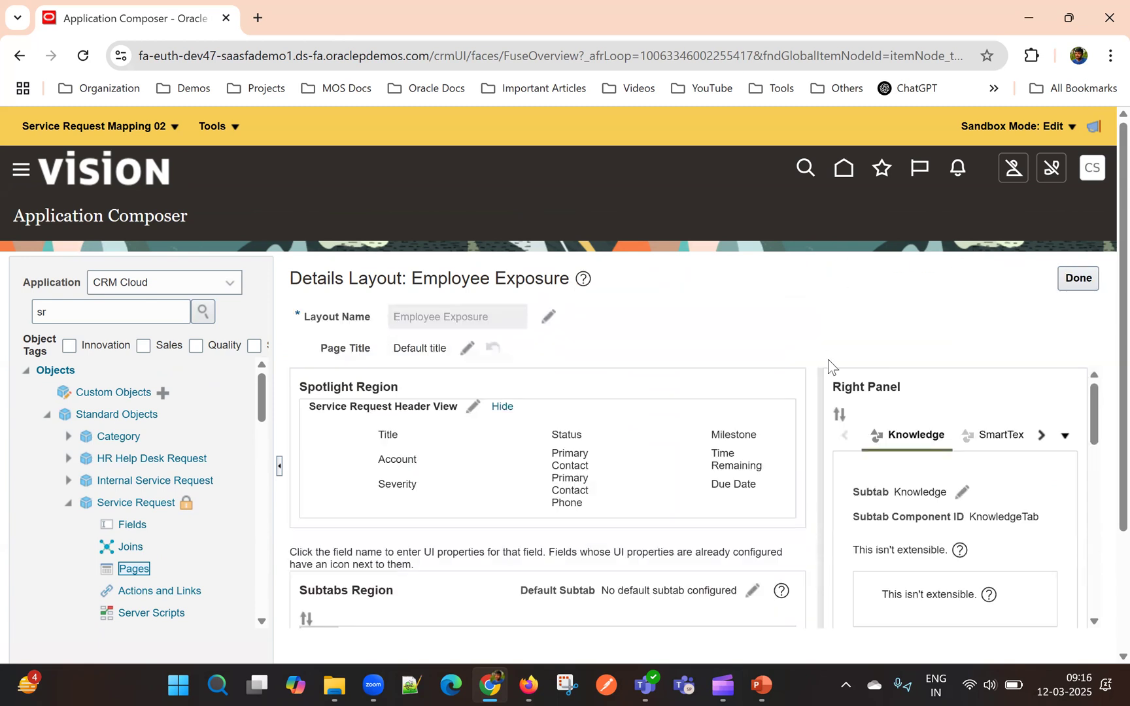
Check the available and selected subtabs in the Right Panel's subtab configuration, leaving it without saving.
scroll(829, 363, "down", 3)
scroll(783, 465, "down", 7)
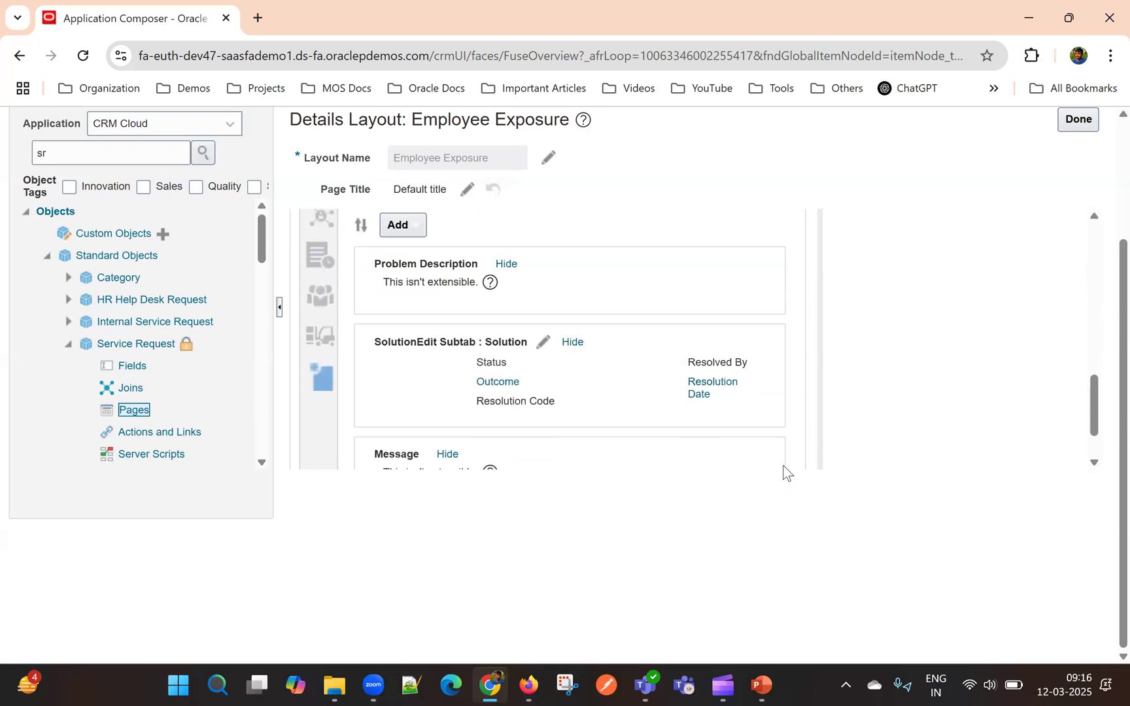
scroll(783, 465, "up", 7)
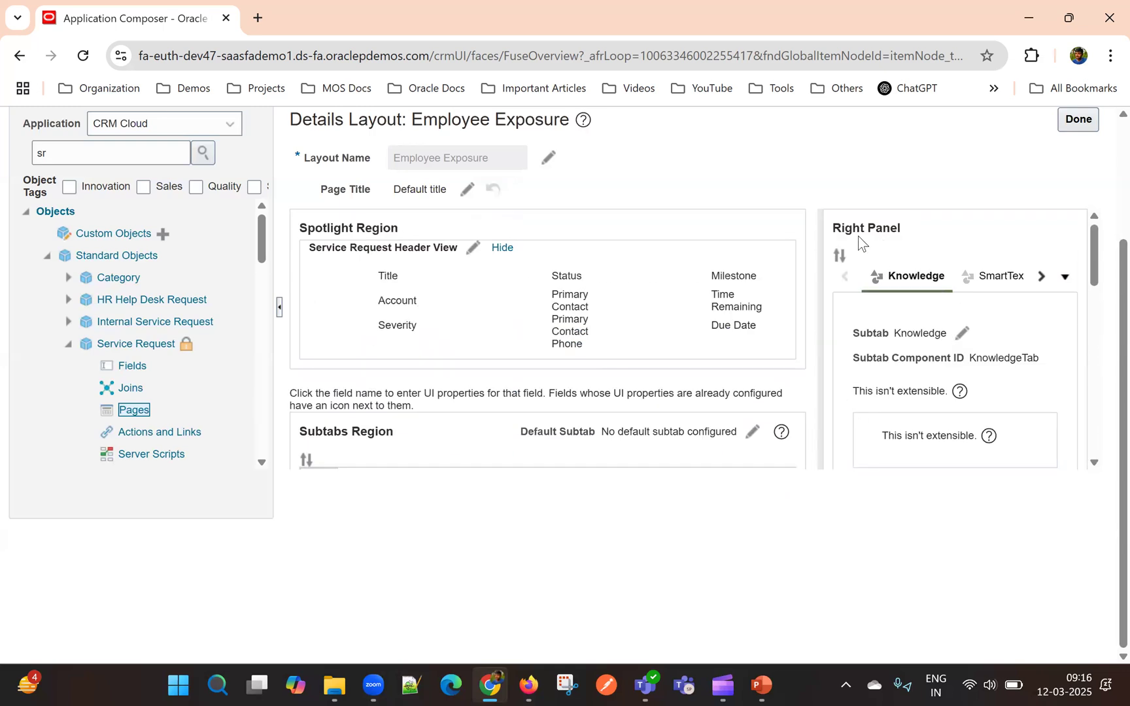
scroll(862, 234, "up", 3)
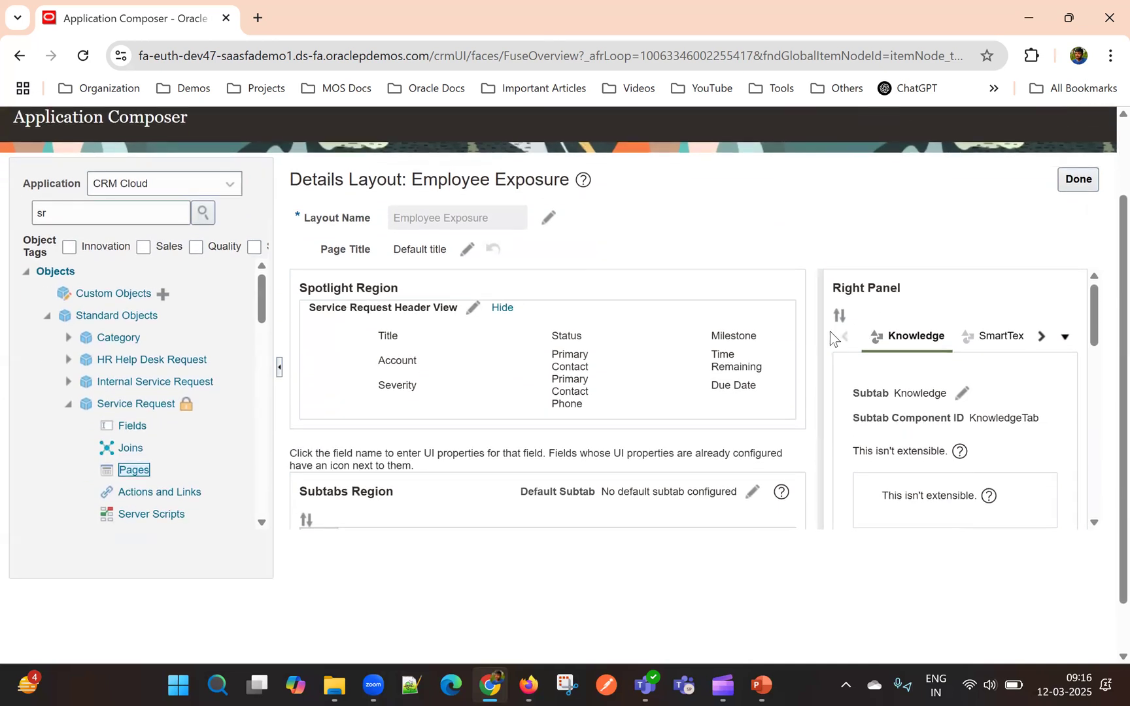
left_click(839, 315)
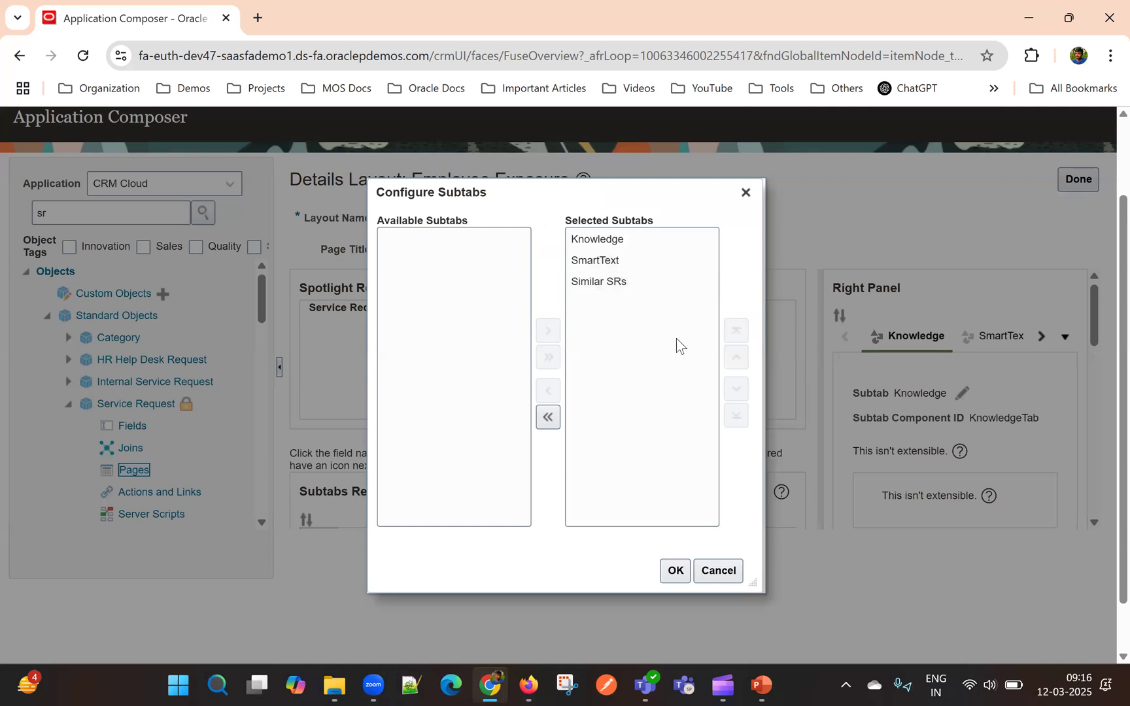
left_click(718, 571)
Examine the Knowledge subtab's component ID and extensibility notes in the Right Panel.
scroll(860, 479, "down", 1)
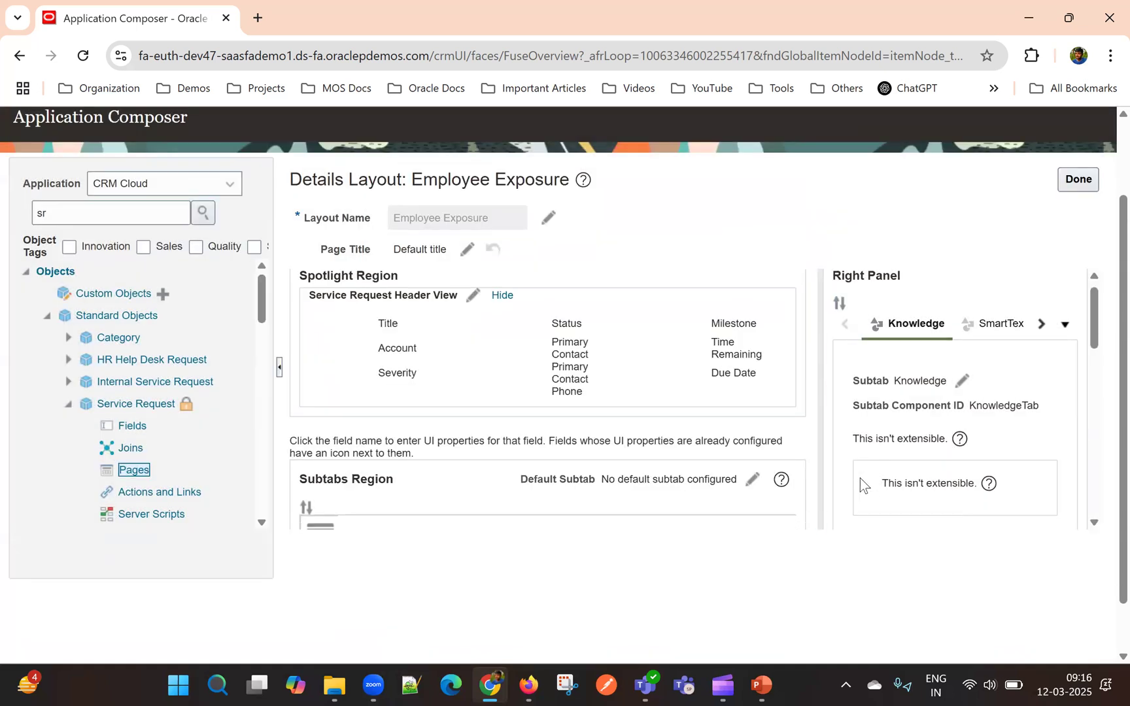
scroll(936, 421, "down", 1)
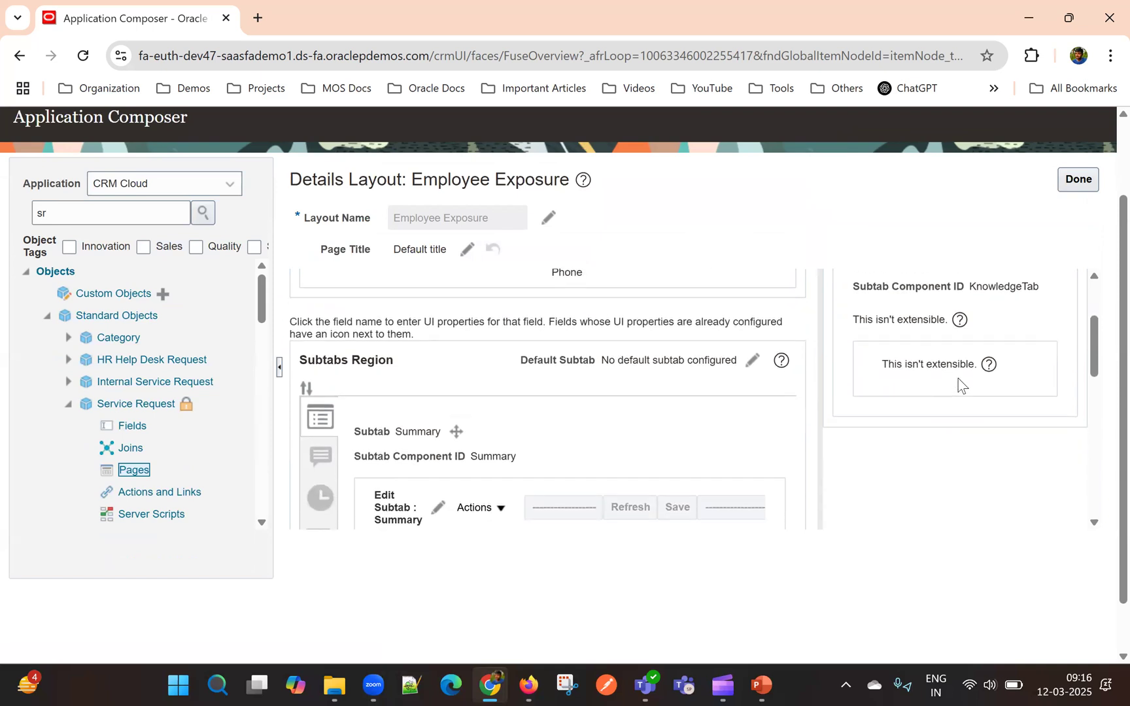
scroll(942, 393, "up", 3)
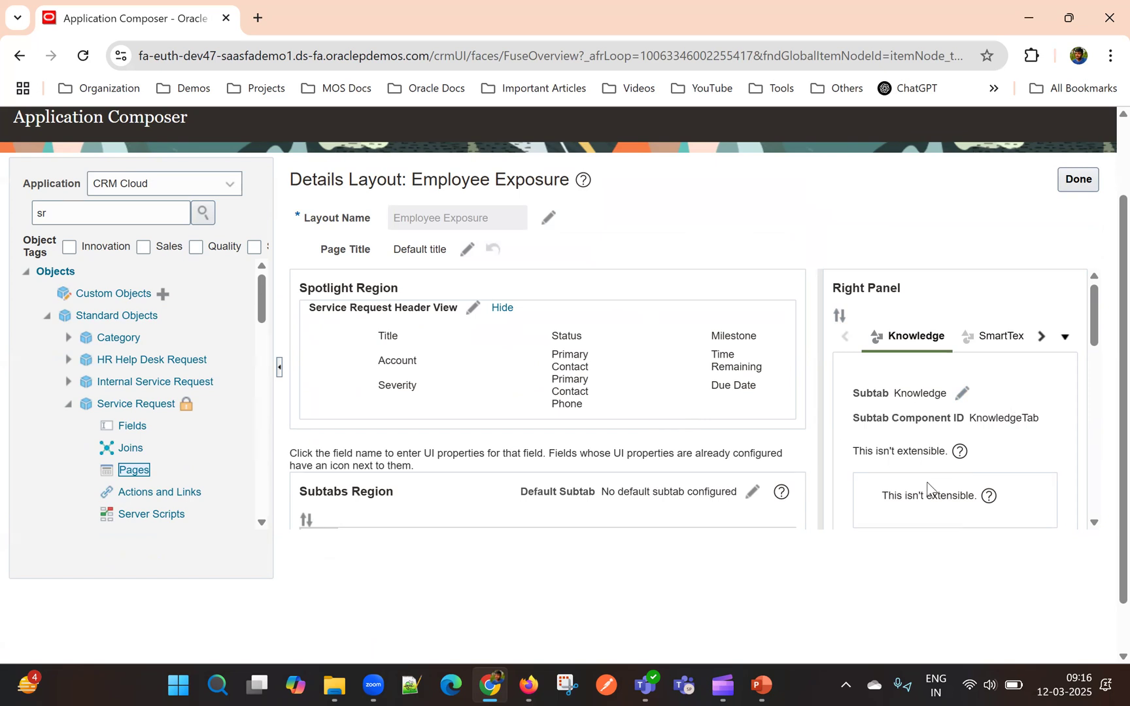
scroll(950, 471, "down", 2)
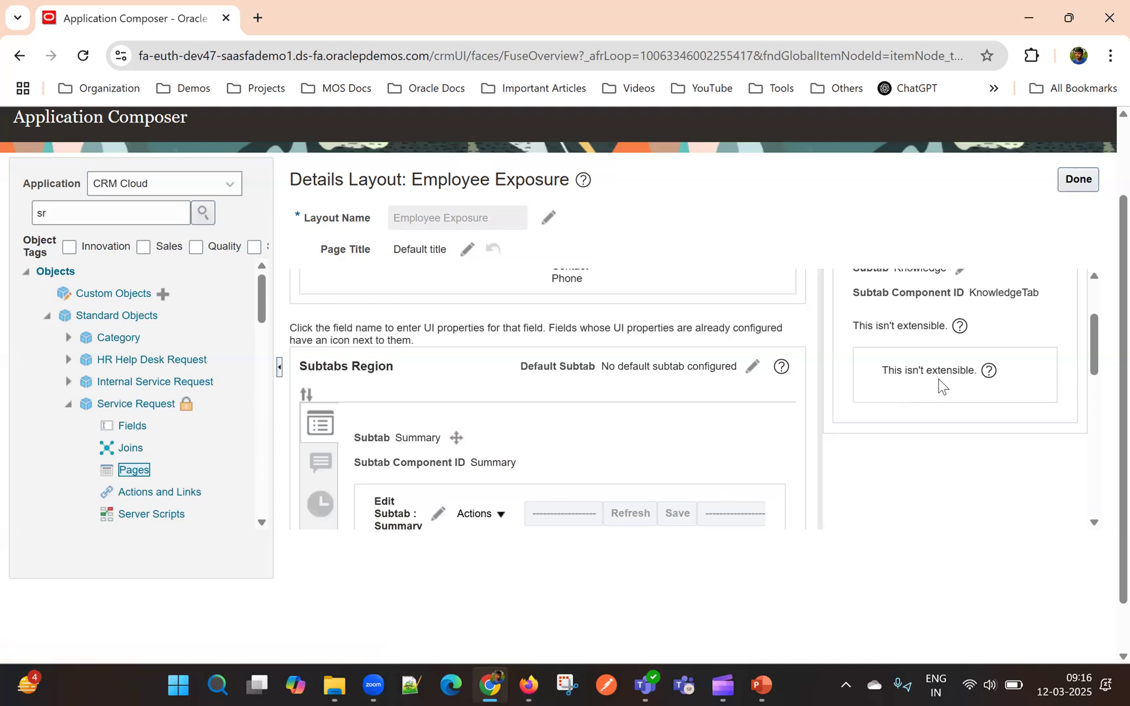
scroll(947, 376, "up", 2)
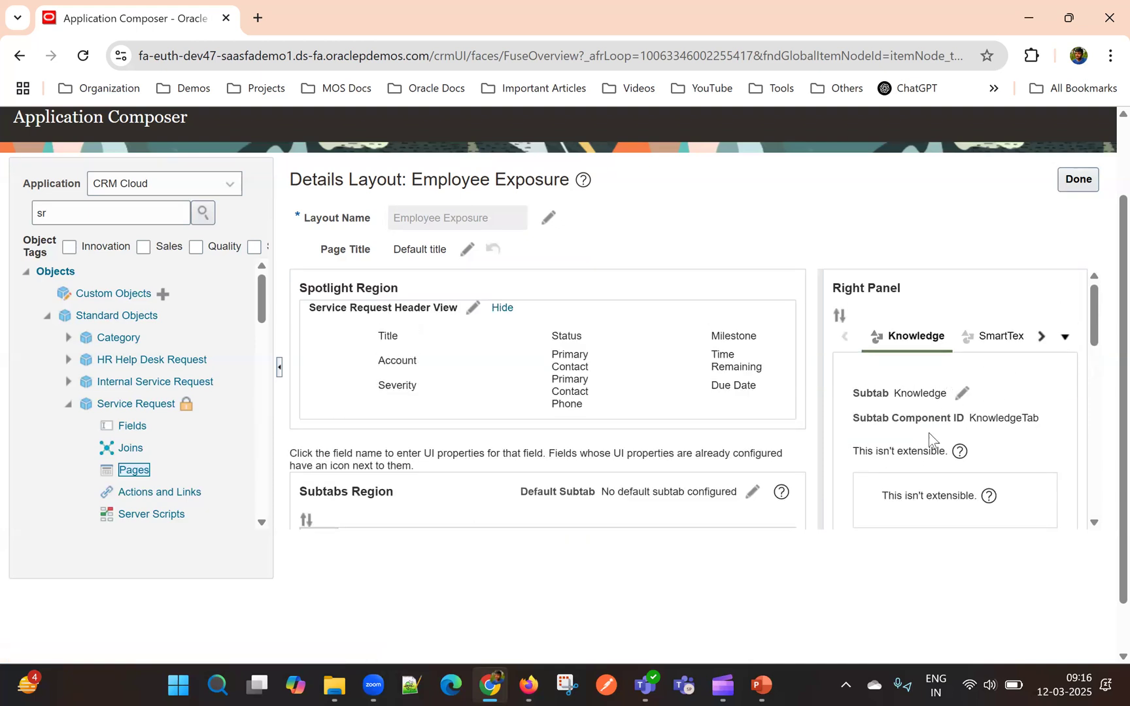
Examine the SmartText and Similar SRs subtabs in the Right Panel of the Employee Exposure layout.
left_click(984, 341)
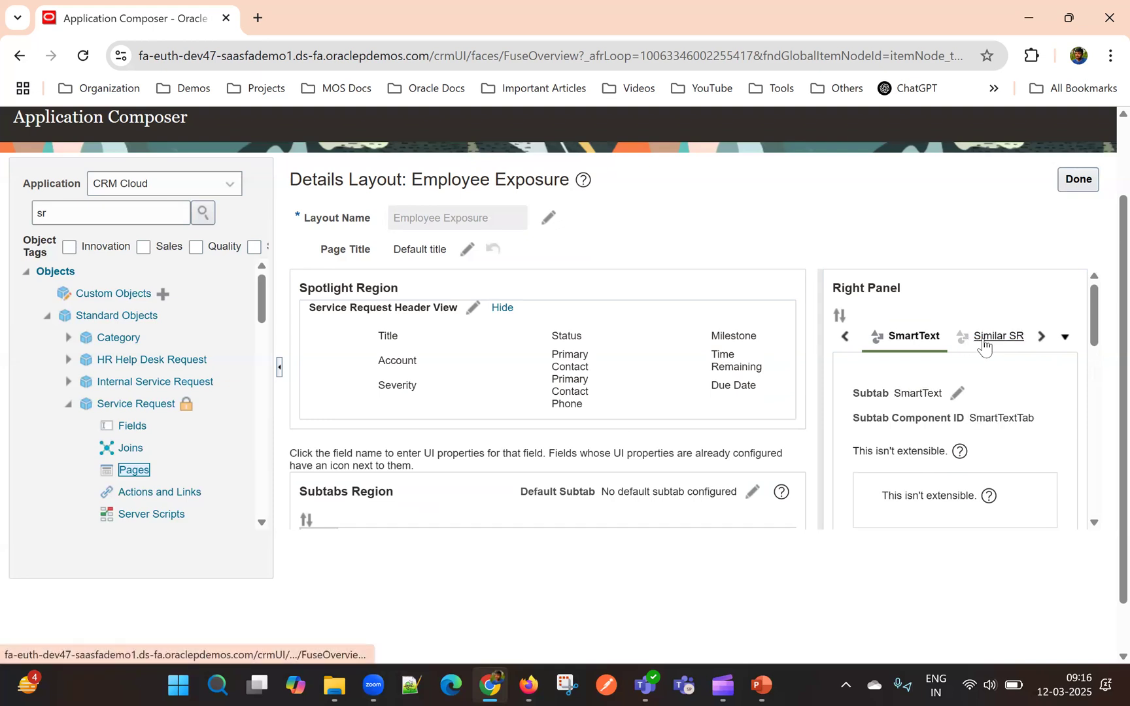
left_click(984, 338)
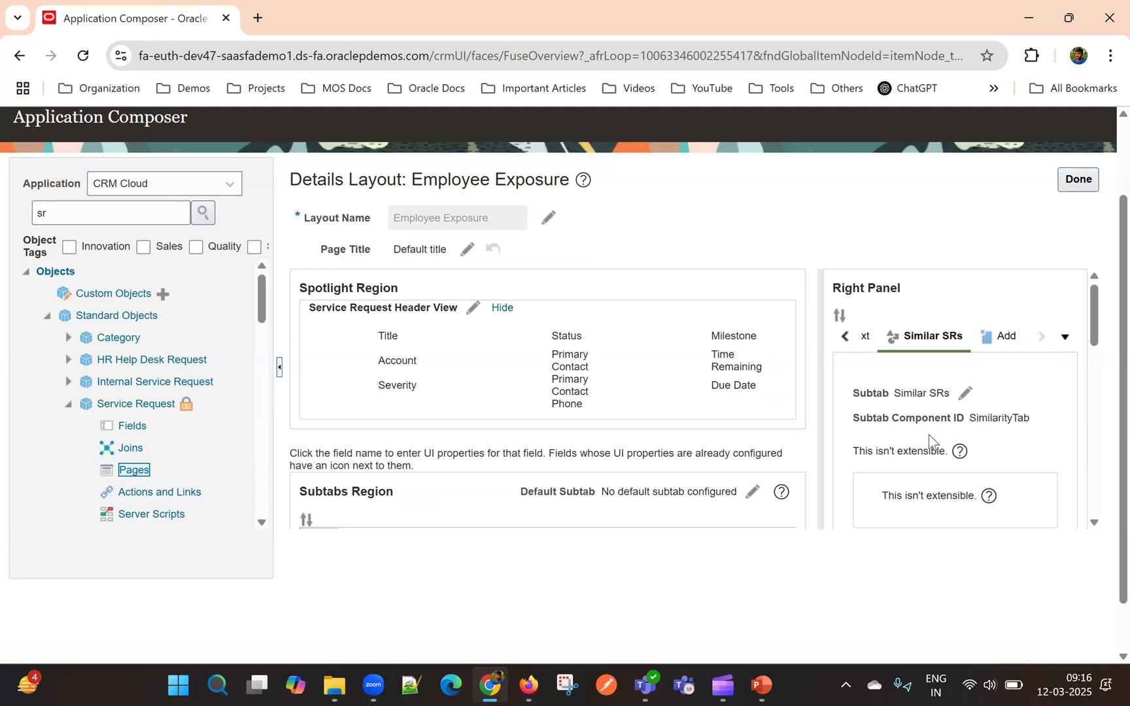
scroll(929, 434, "down", 3)
scroll(921, 465, "up", 3)
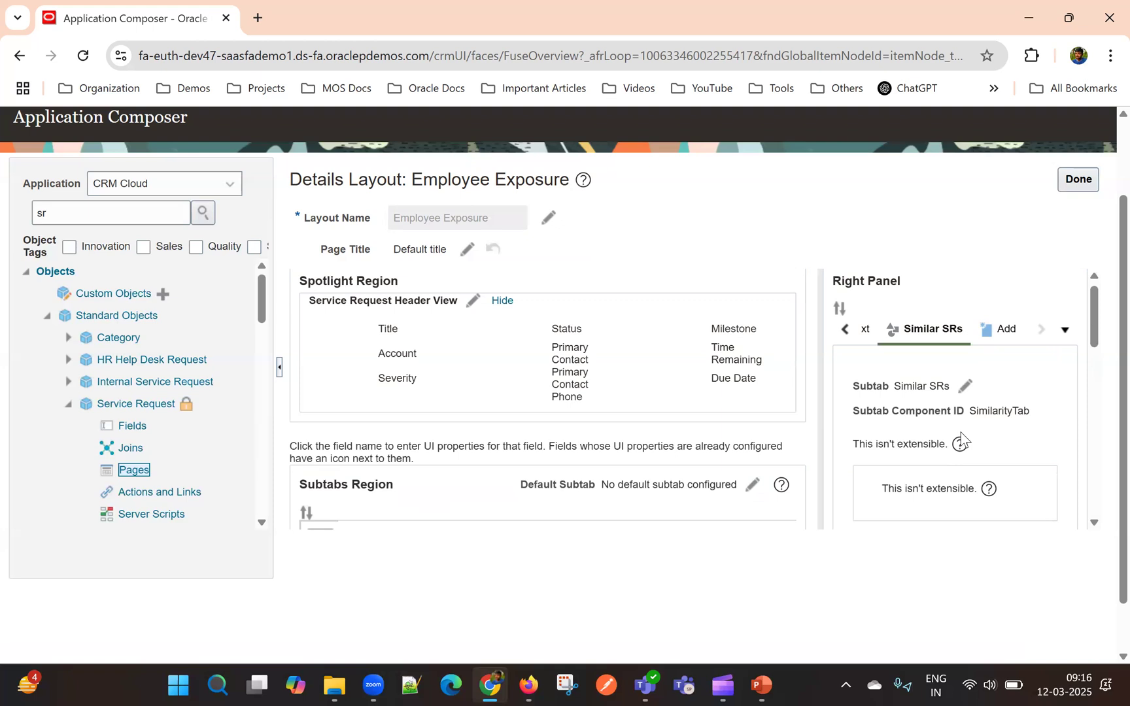
left_click(847, 330)
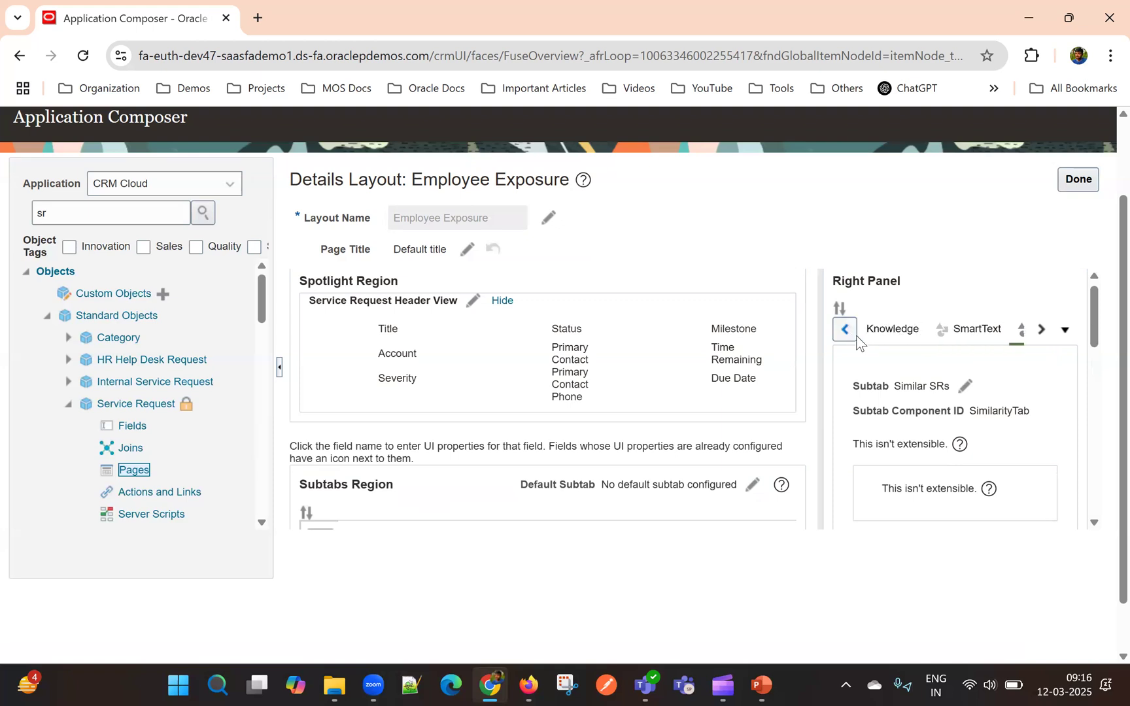
left_click(985, 328)
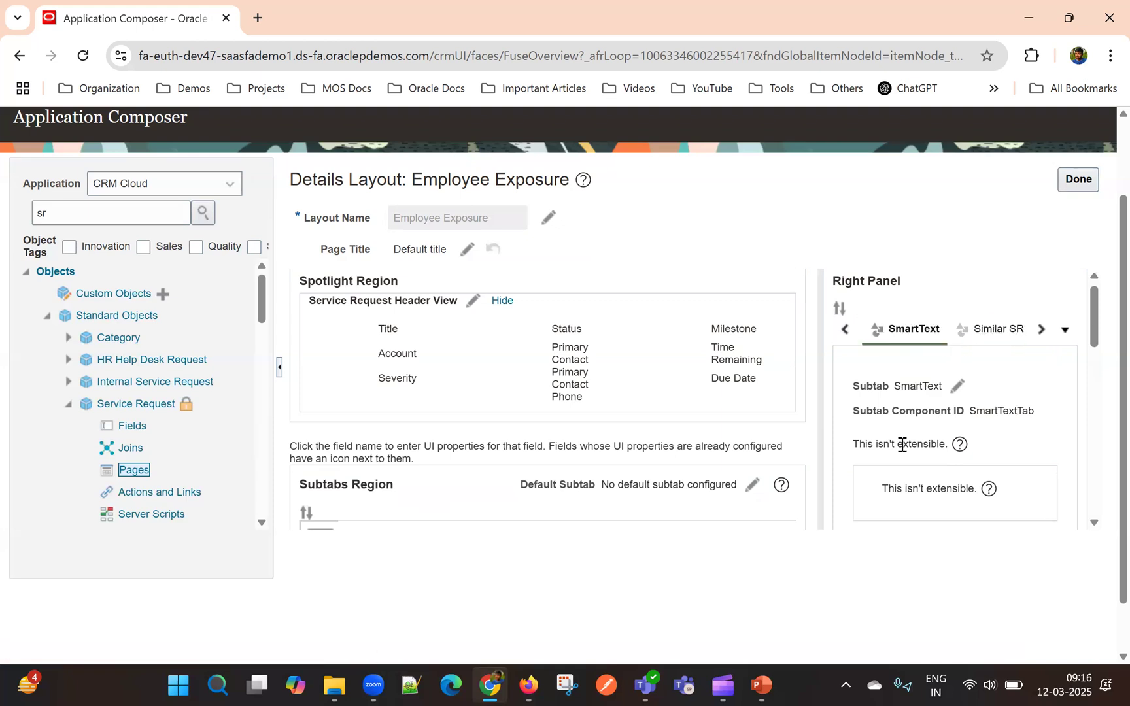
scroll(902, 445, "down", 3)
scroll(903, 445, "up", 3)
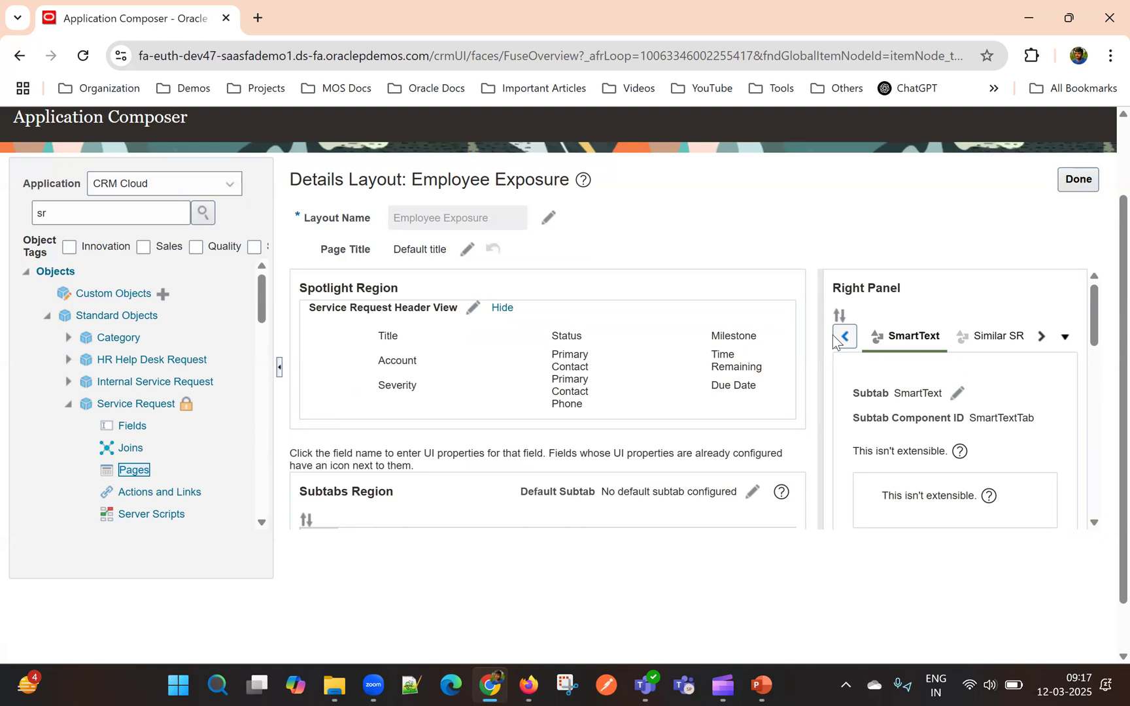
Look over the Employee Exposure layout's regions and identify the subtabs available in the Subtabs Region, such as Linked Articles.
scroll(778, 200, "up", 2)
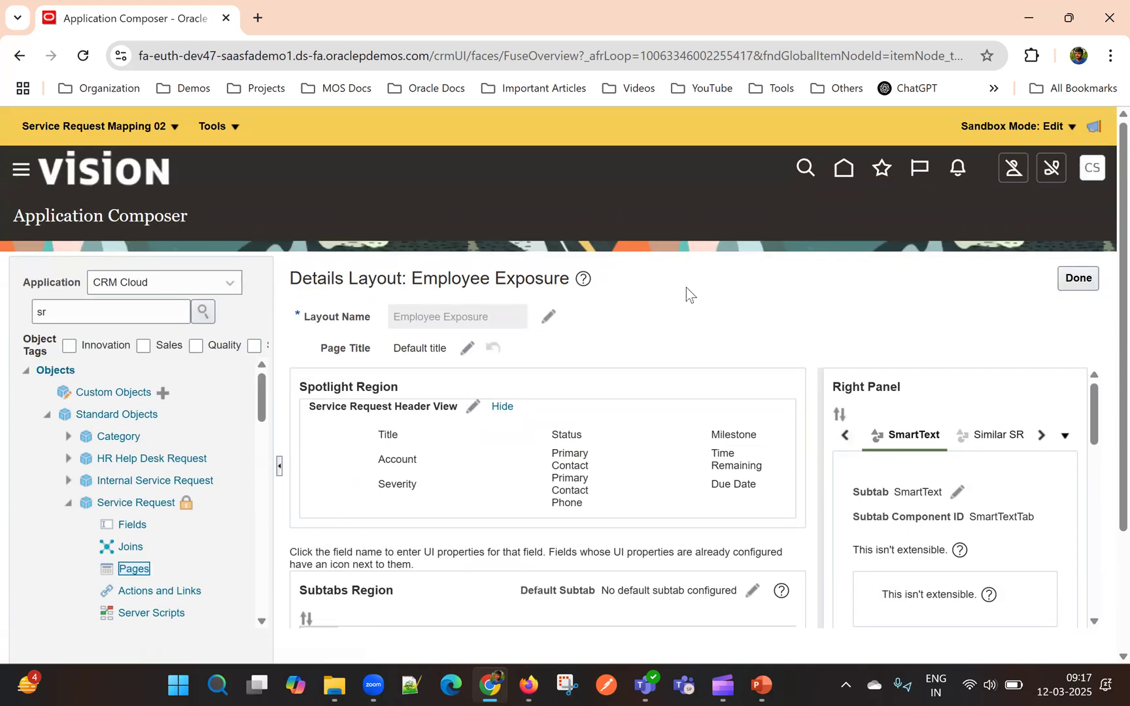
scroll(850, 347, "down", 2)
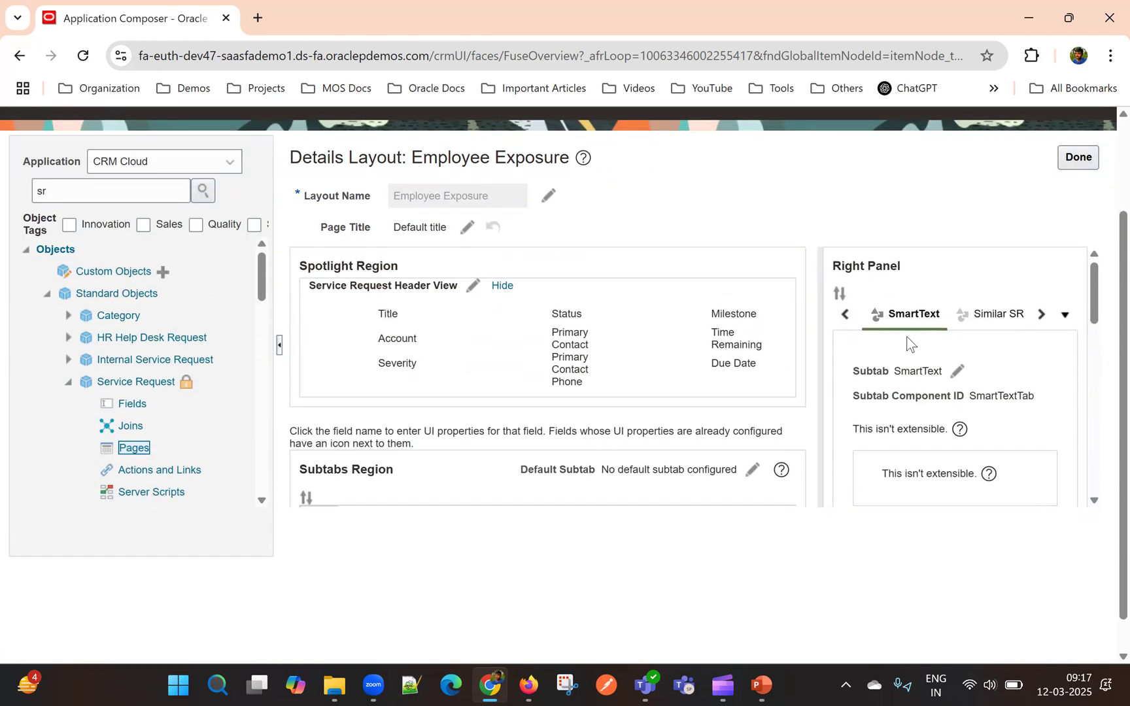
scroll(929, 386, "down", 7)
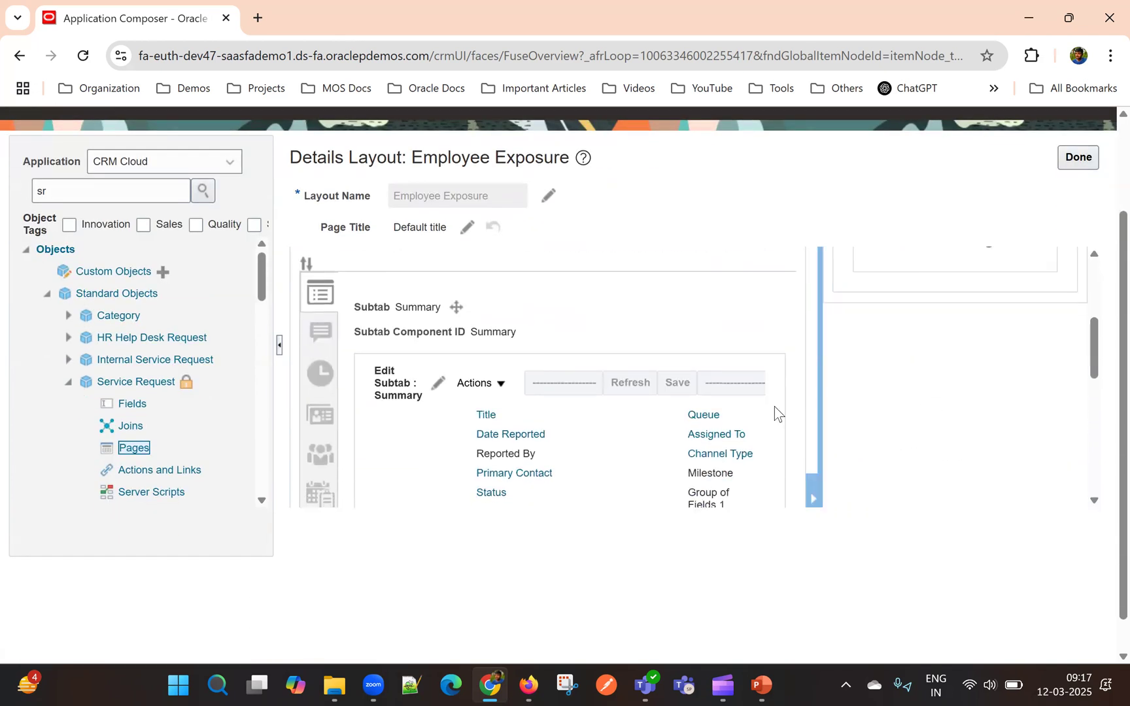
scroll(654, 402, "up", 4)
scroll(513, 394, "down", 2)
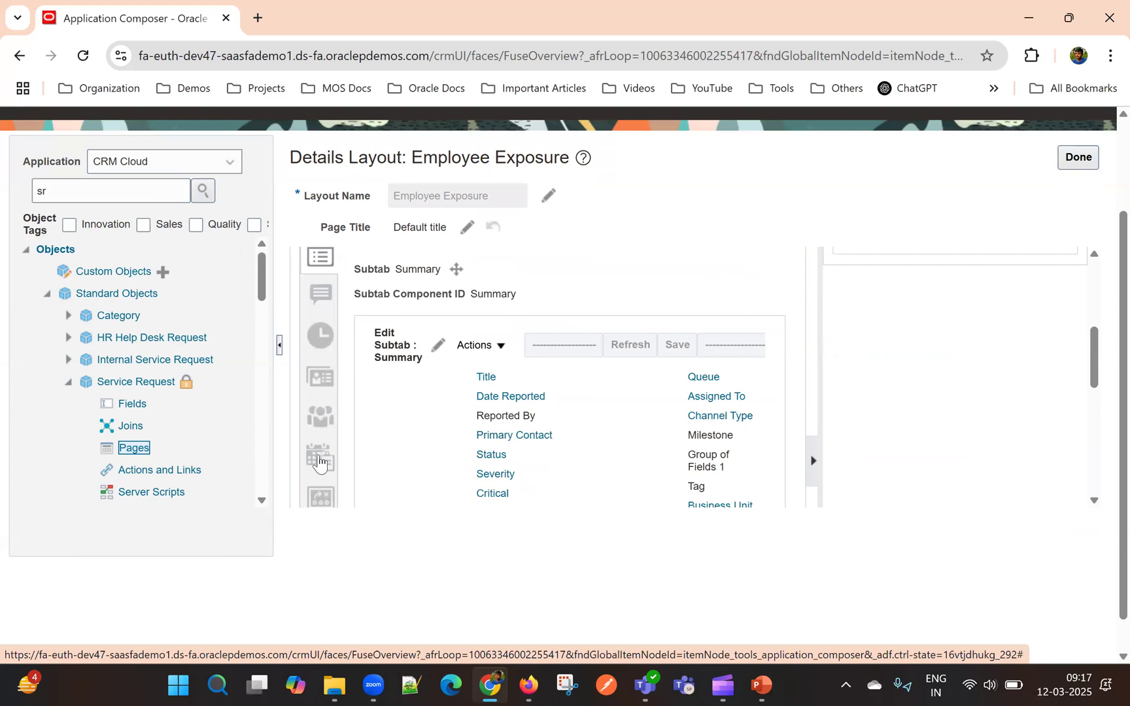
scroll(318, 463, "down", 3)
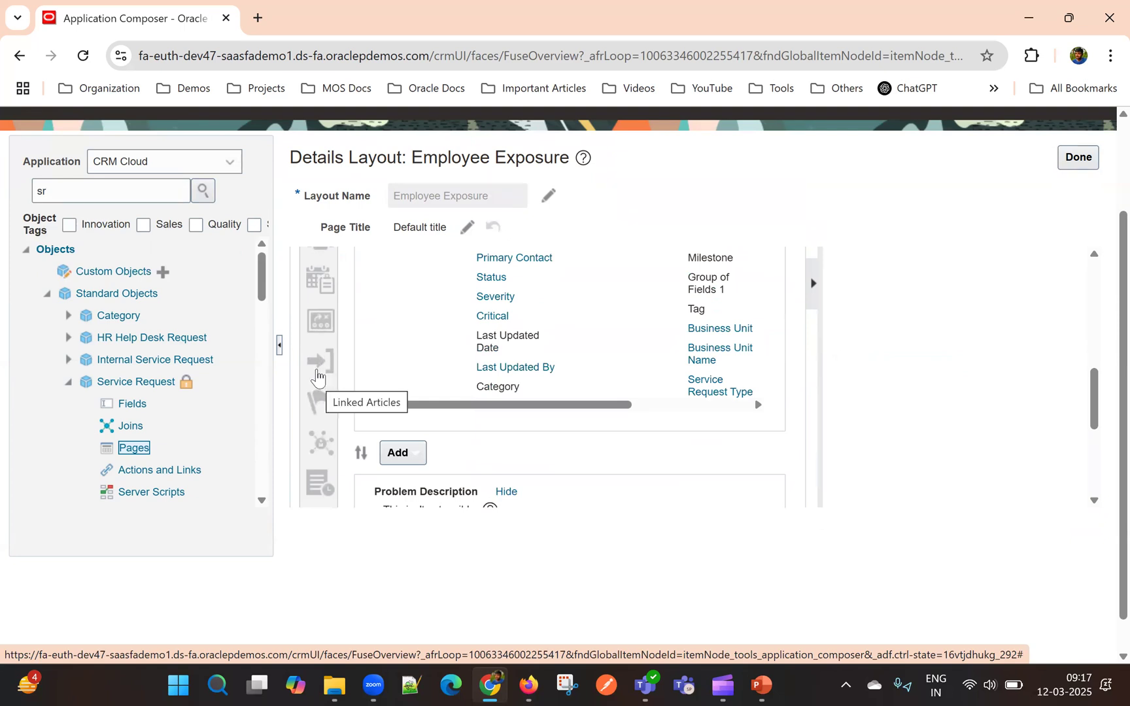
scroll(321, 432, "down", 2)
scroll(324, 431, "down", 1)
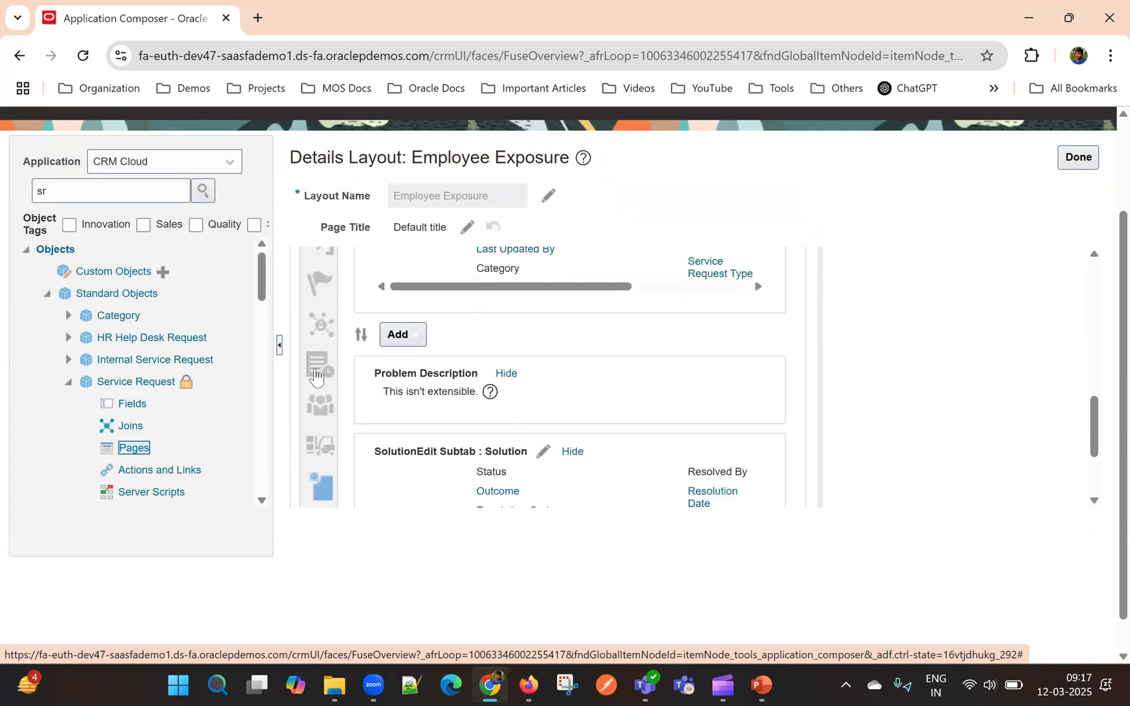
scroll(327, 461, "down", 1)
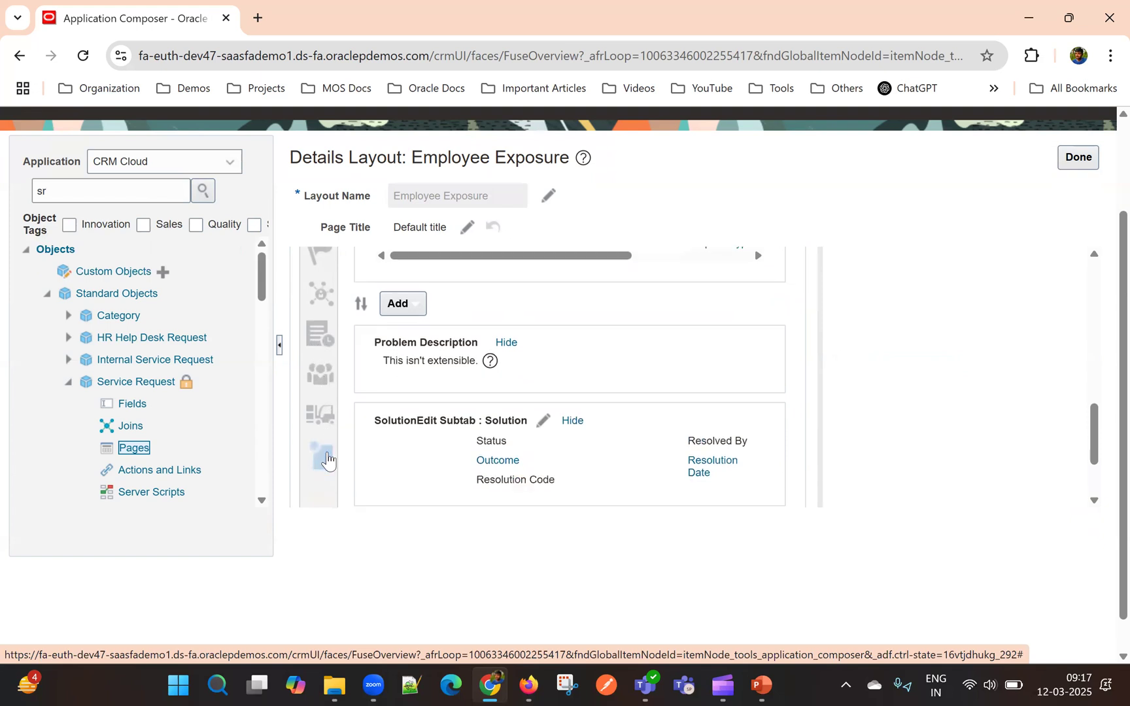
Open Create Subtab for the Employee Exposure layout, read the subtab type options, and cancel without creating one.
left_click(324, 465)
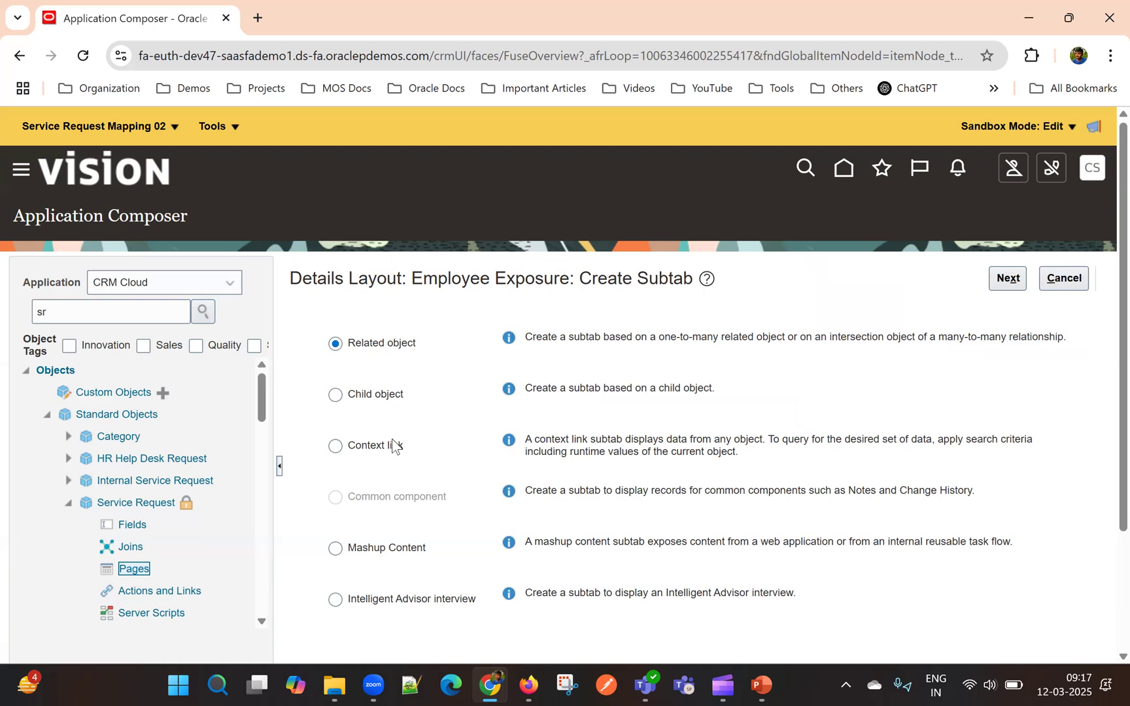
scroll(386, 452, "down", 2)
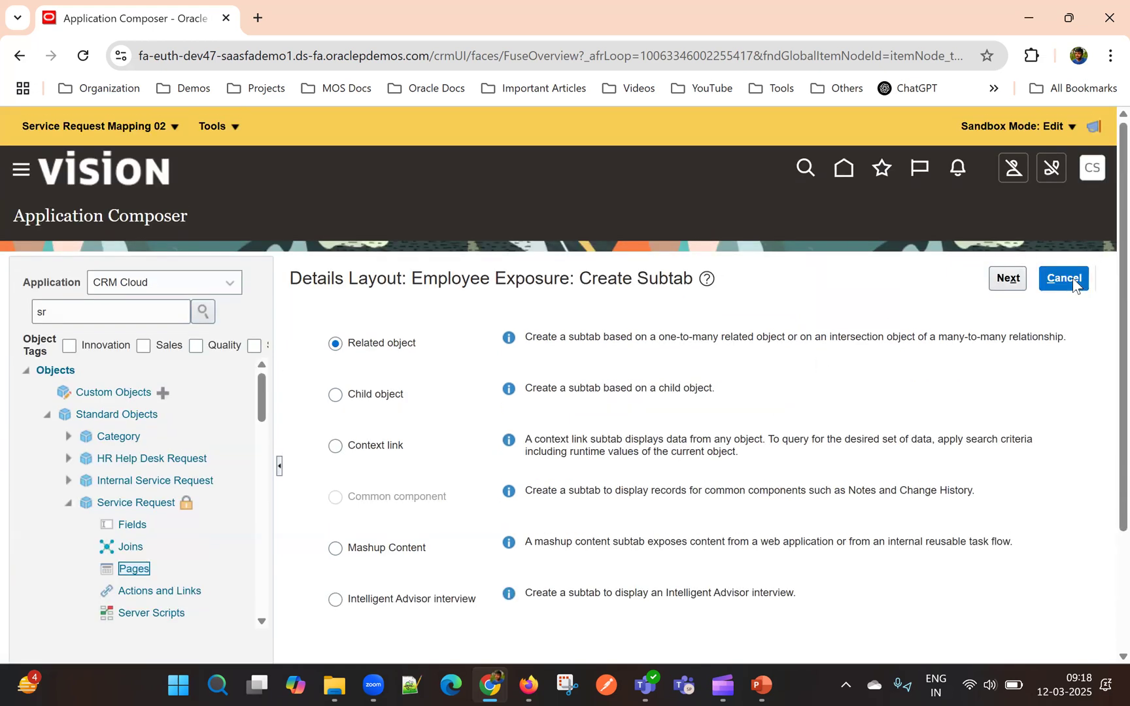
left_click(1075, 286)
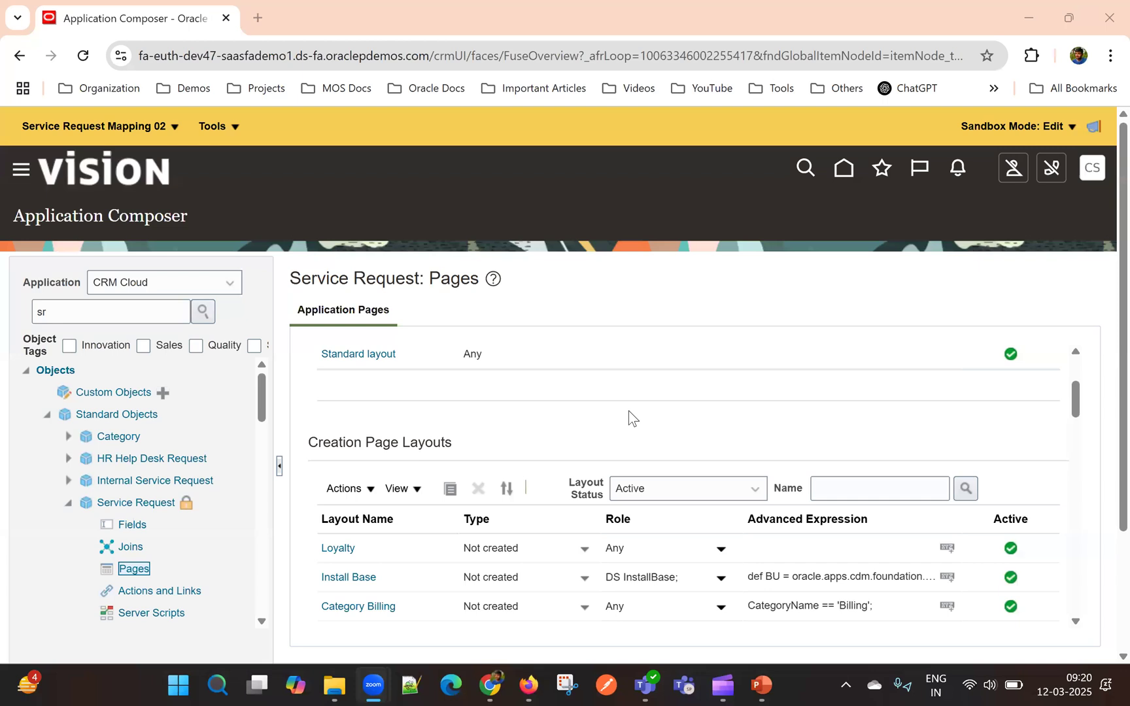
Review the Creation Page Layouts on the Service Request Pages page.
scroll(628, 411, "up", 3)
scroll(592, 471, "down", 2)
scroll(593, 474, "up", 5)
scroll(573, 401, "down", 6)
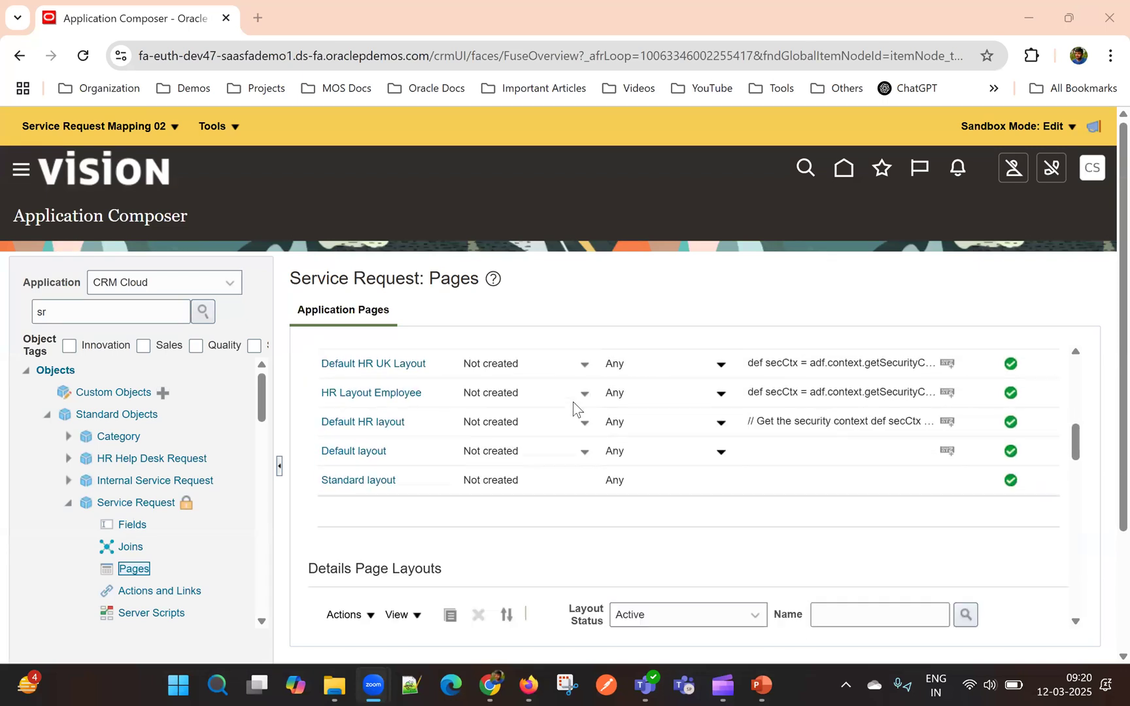
Review the types, roles and advanced expressions of the layouts under Details Page Layouts.
scroll(532, 507, "up", 2)
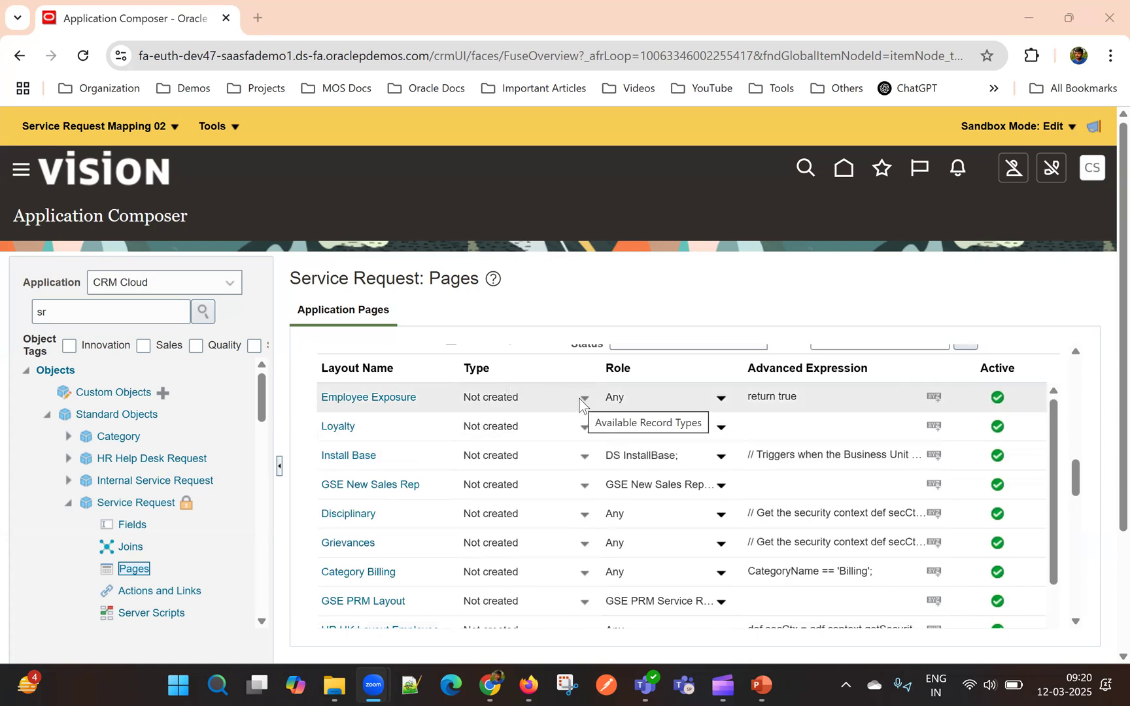
scroll(616, 400, "up", 2)
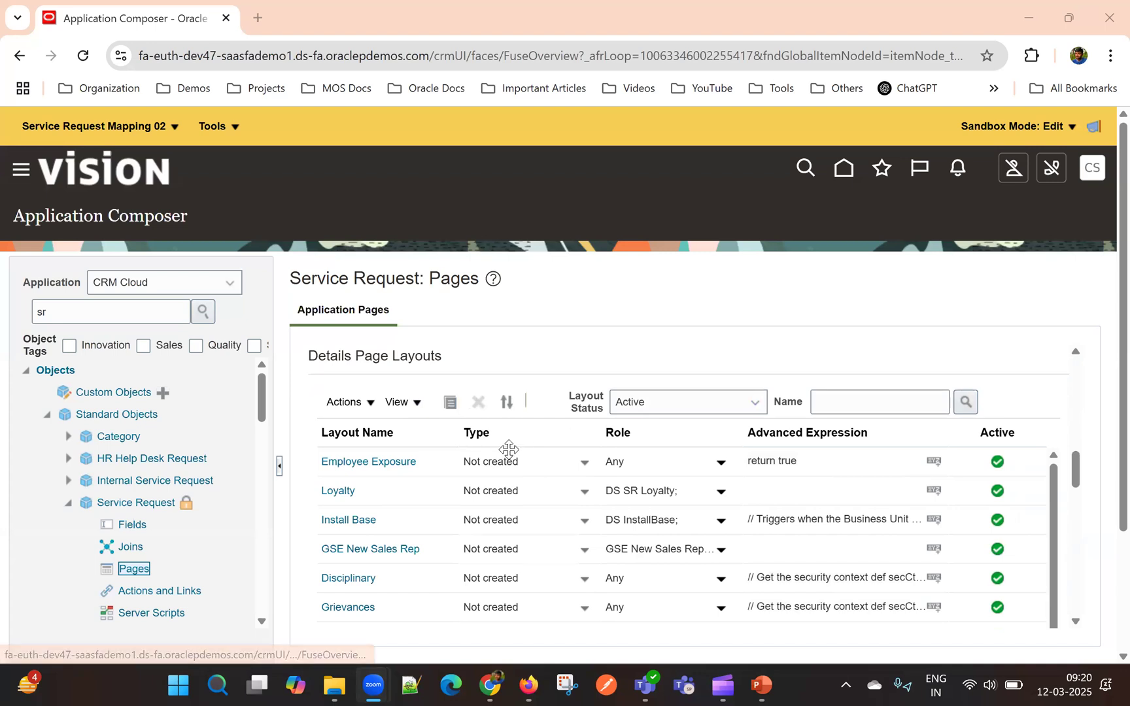
scroll(659, 495, "down", 1)
scroll(797, 494, "up", 1)
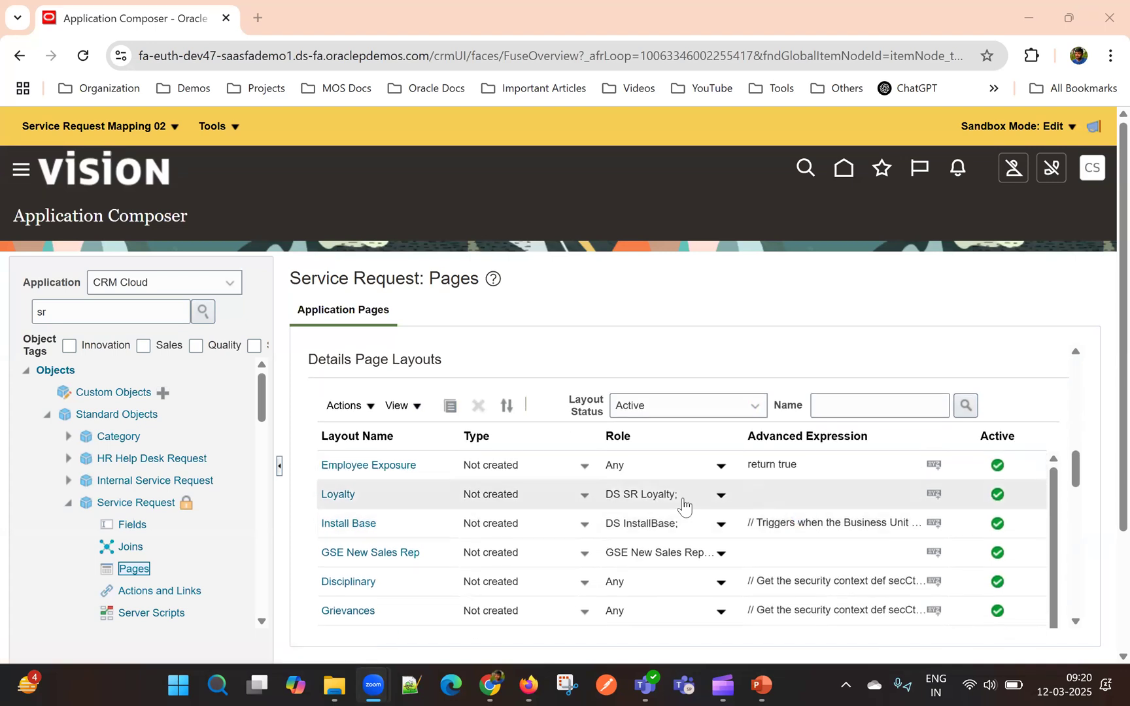
scroll(711, 353, "down", 2)
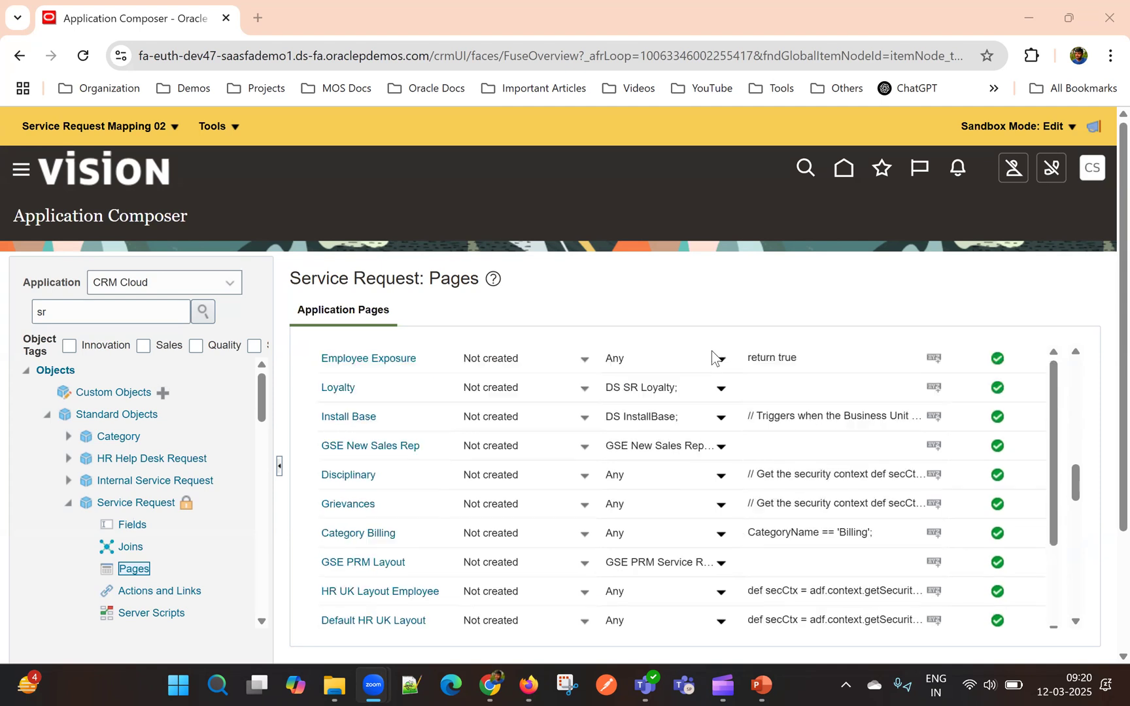
scroll(752, 510, "up", 2)
scroll(785, 535, "down", 2)
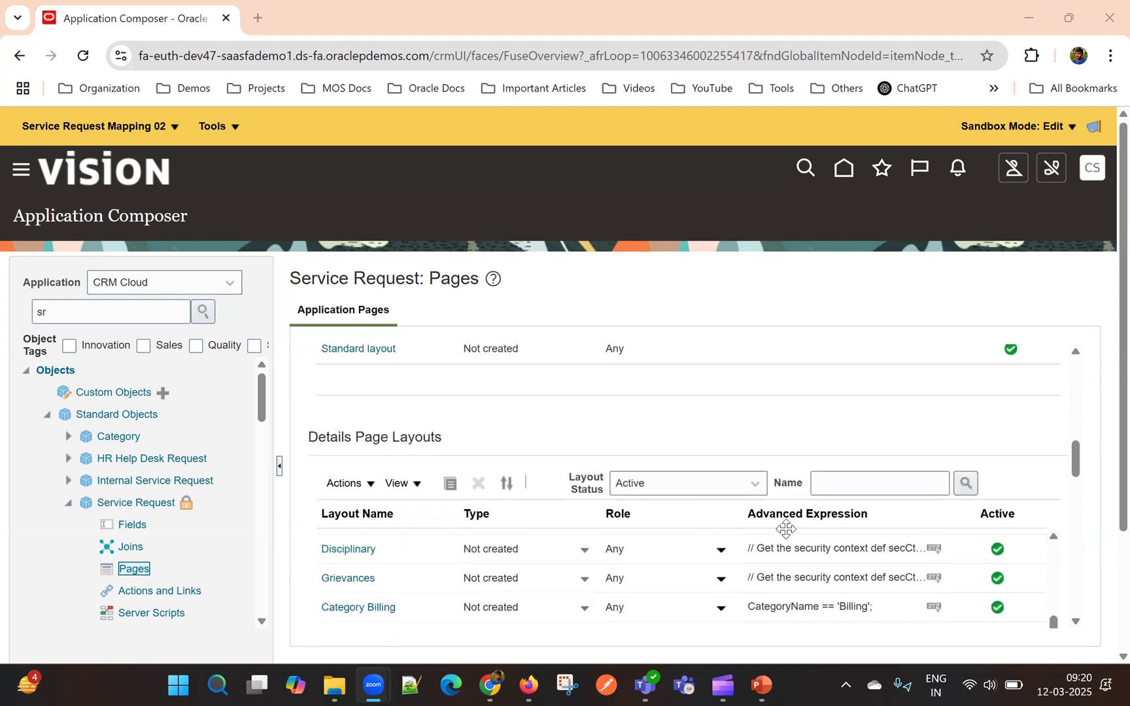
scroll(628, 484, "down", 2)
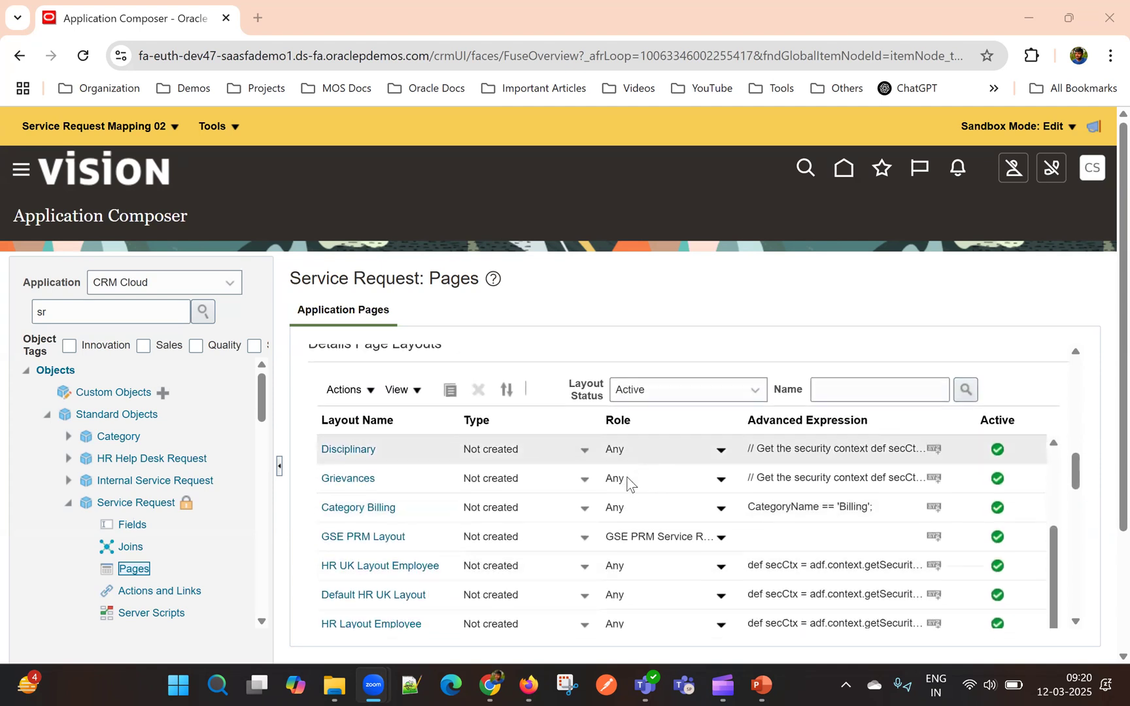
Check the remaining Details Page Layouts and the Search and Select Dialog Layouts under Reusable Regions.
scroll(534, 421, "down", 2)
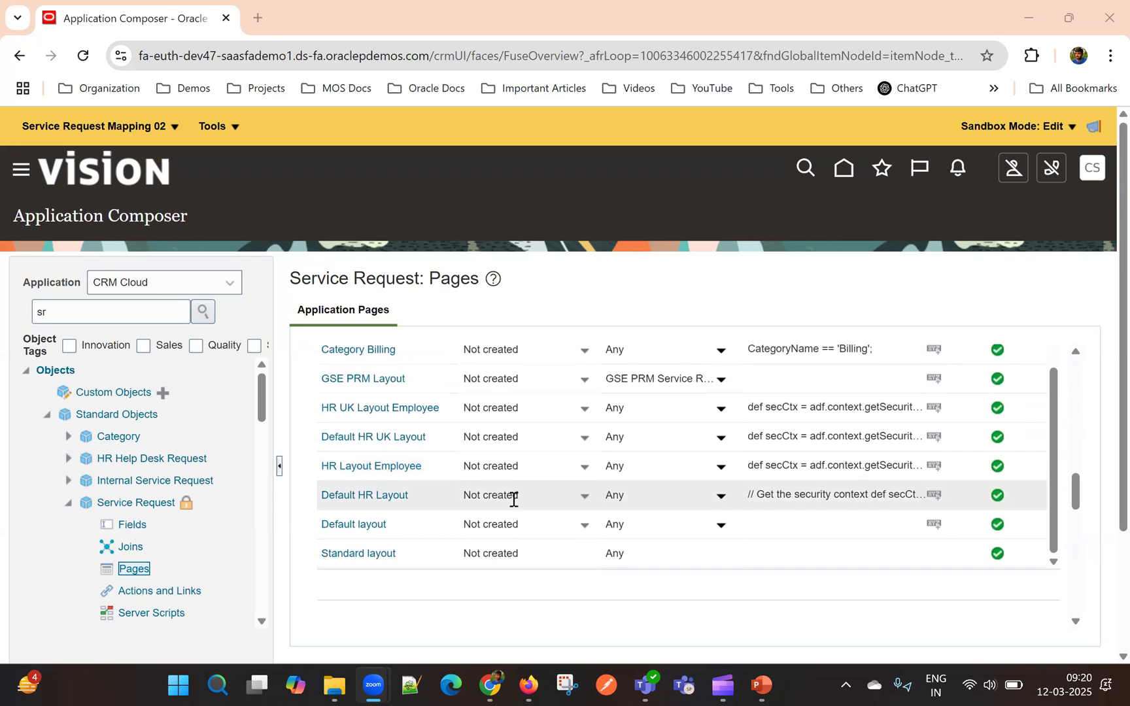
scroll(608, 546, "down", 3)
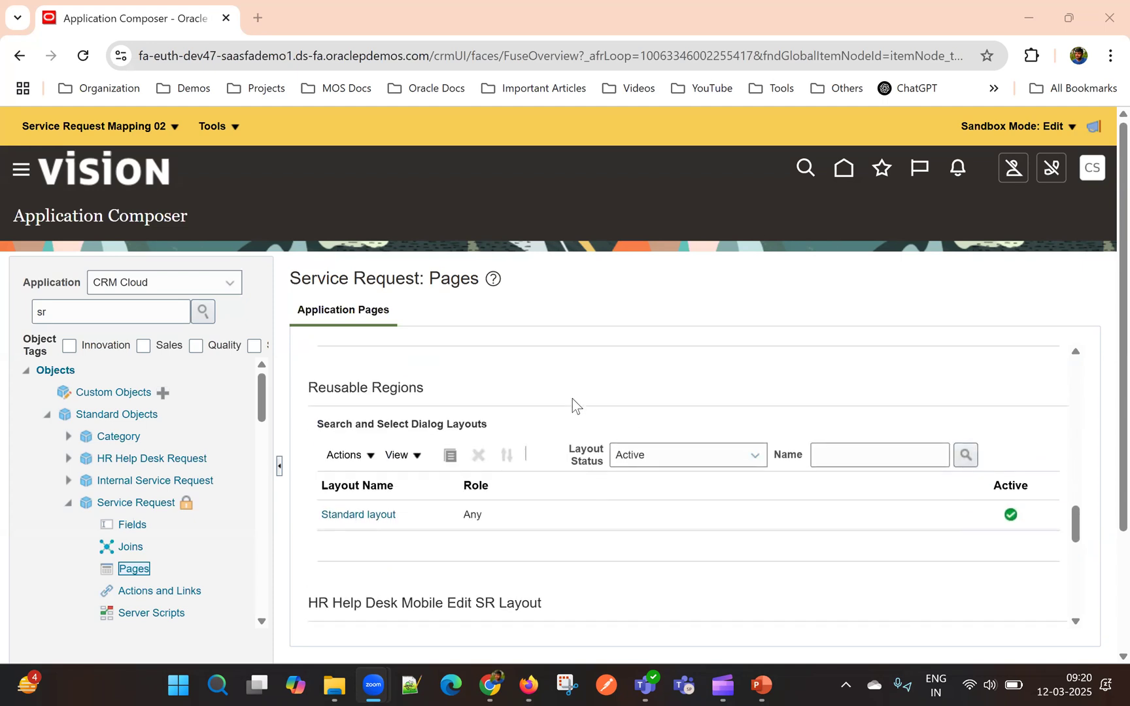
scroll(560, 480, "down", 1)
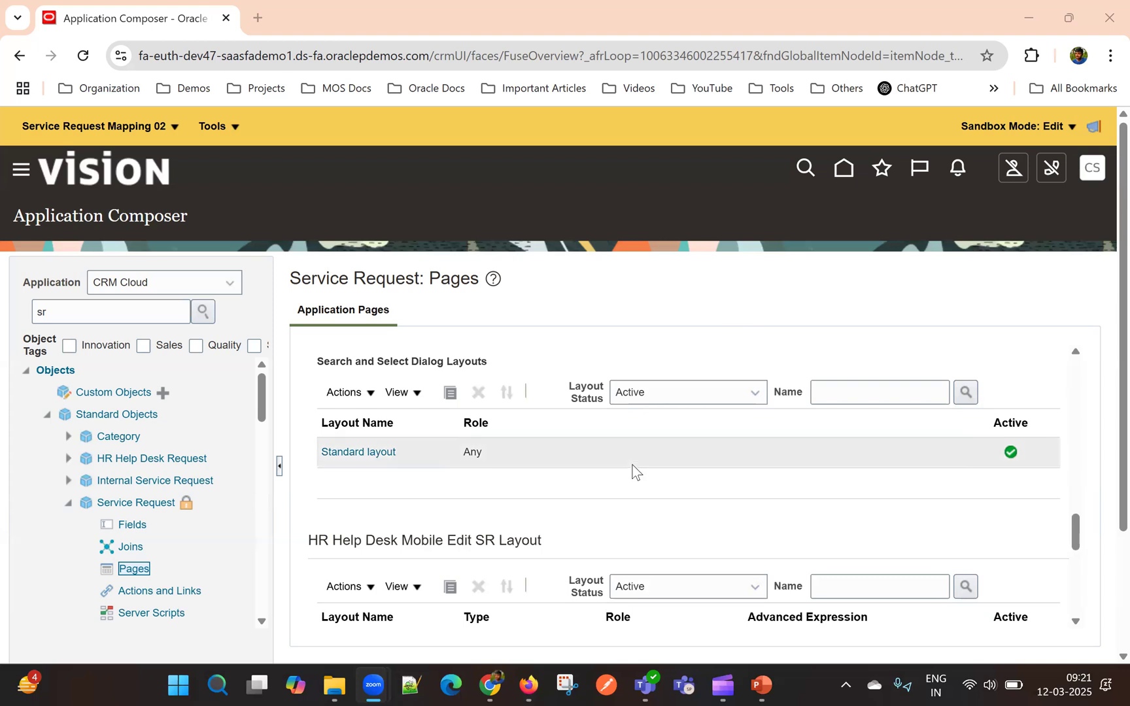
Review the HR Help Desk Mobile Edit SR, Landing Page and Mobile Create SR layouts on the Service Request Pages page.
scroll(622, 484, "down", 2)
scroll(497, 500, "down", 5)
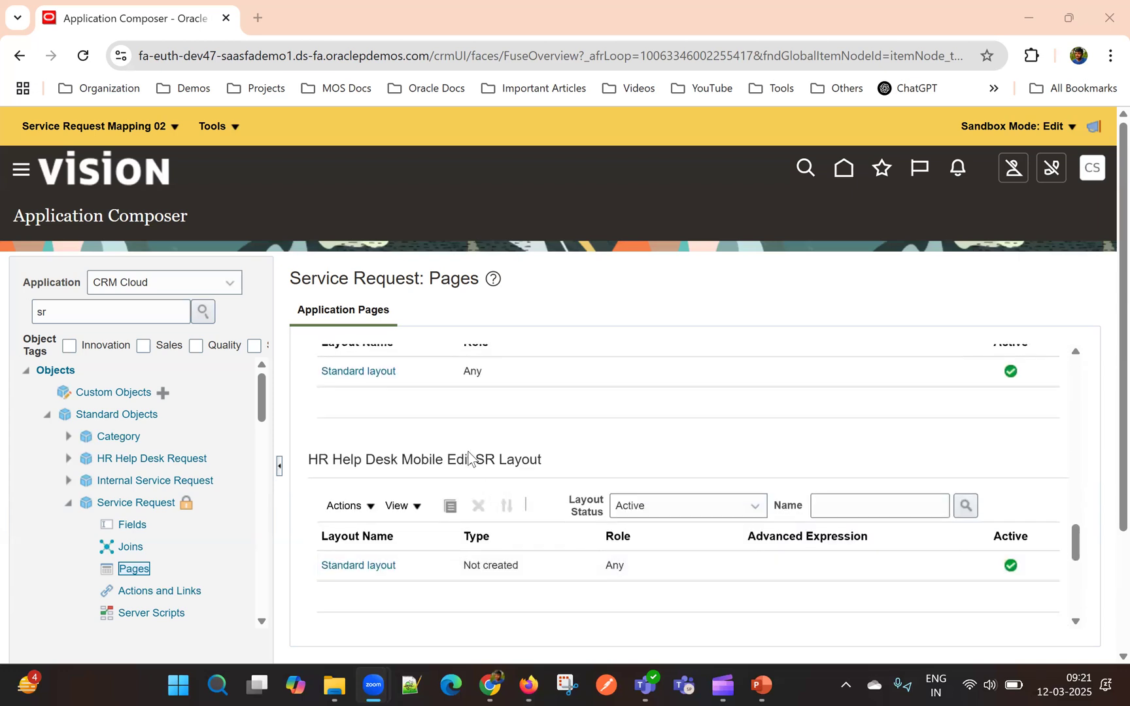
scroll(469, 453, "up", 2)
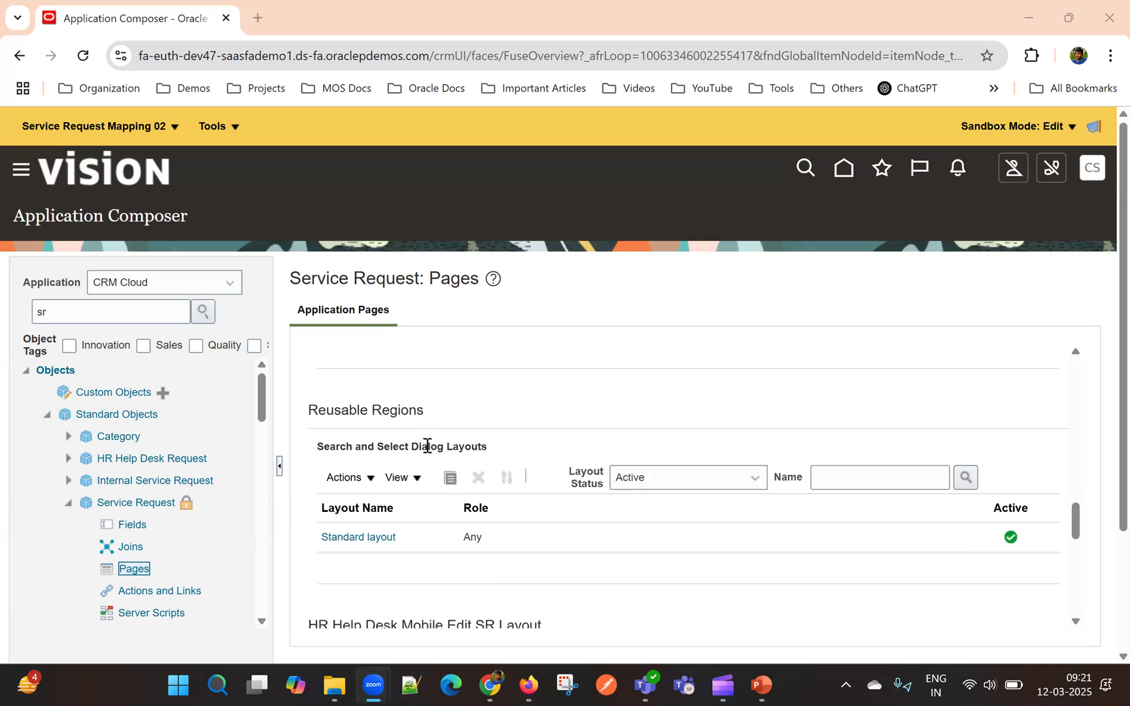
scroll(467, 538, "down", 3)
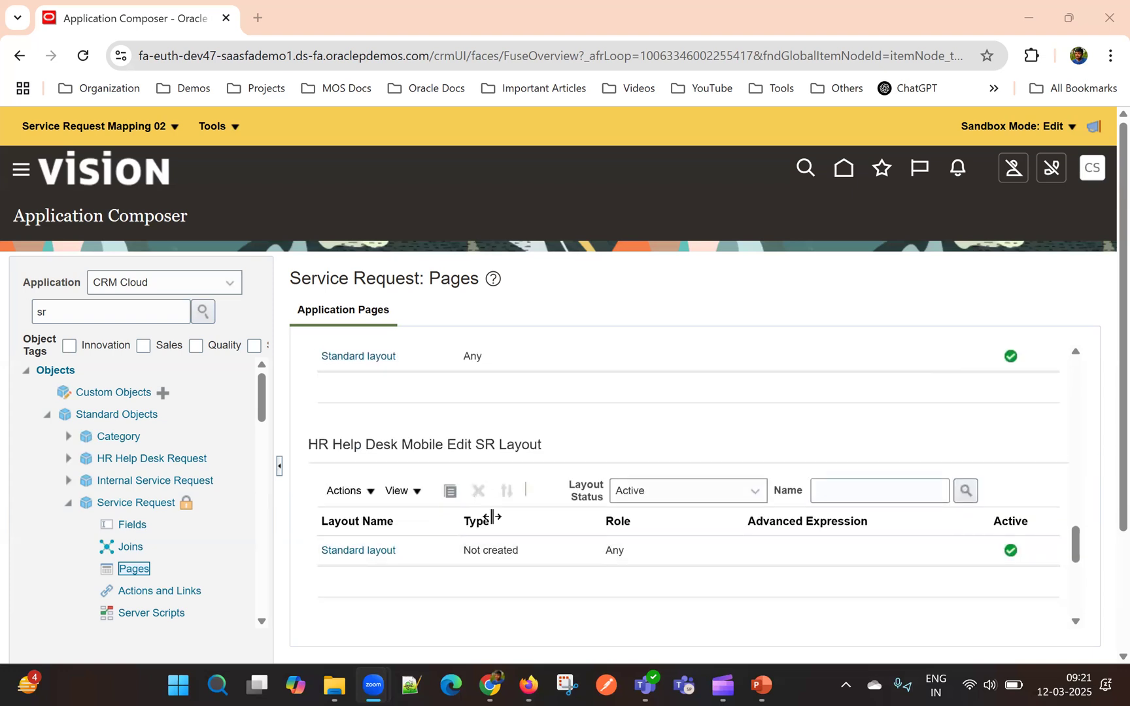
scroll(445, 523, "down", 2)
scroll(419, 523, "down", 2)
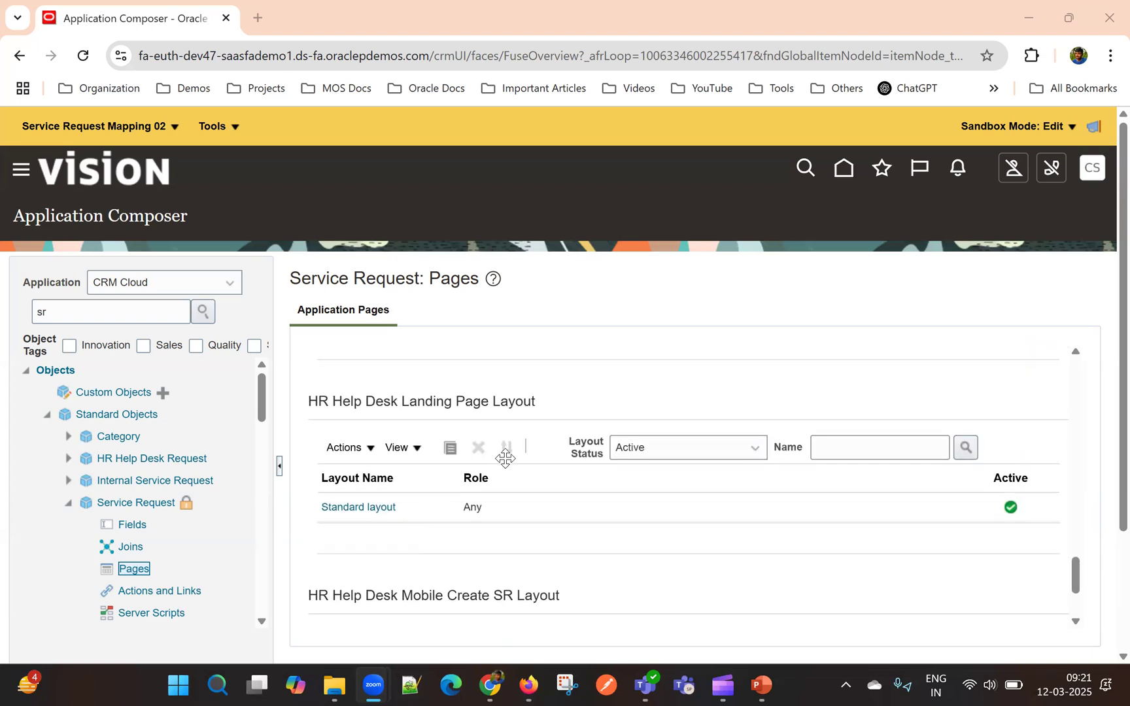
scroll(504, 458, "down", 5)
Look again through the Details Page Layouts and Creation Page Layouts, comparing their types, roles and advanced expressions.
scroll(505, 458, "up", 4)
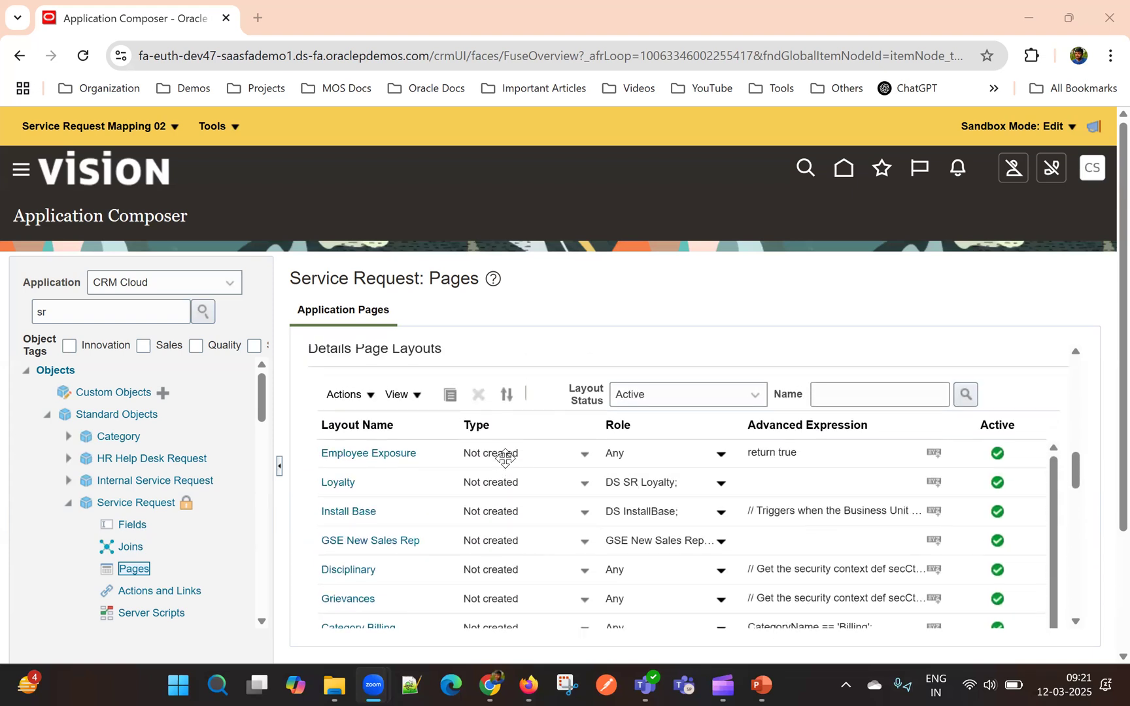
scroll(505, 458, "down", 3)
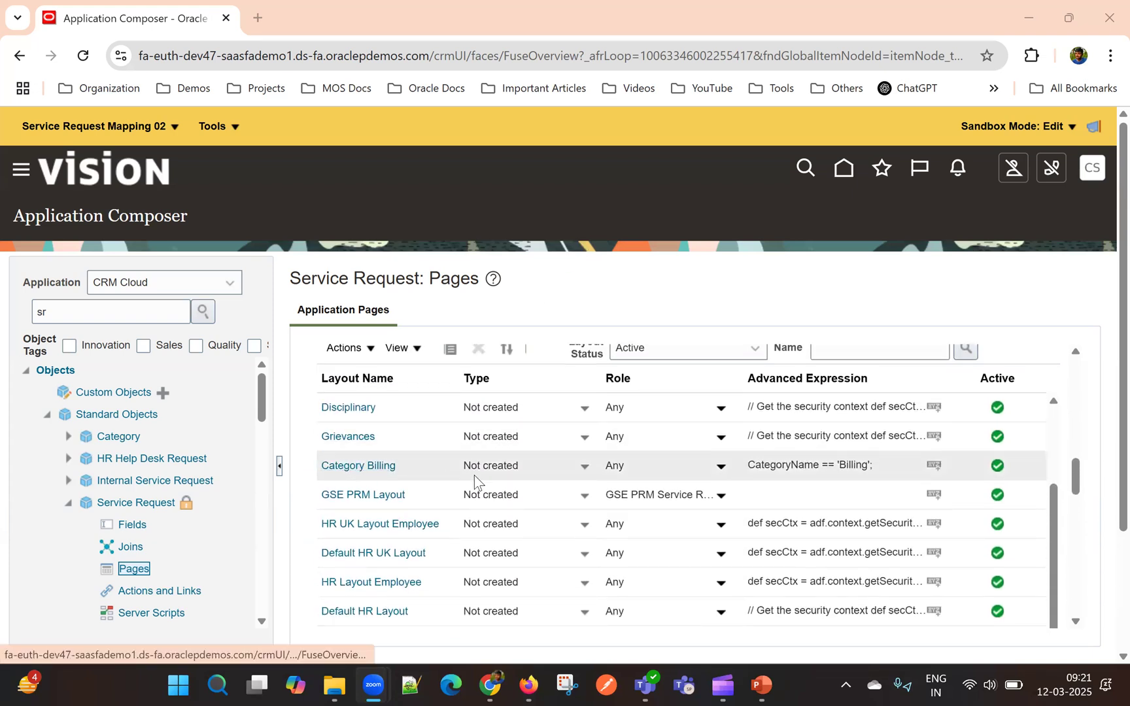
scroll(458, 487, "down", 4)
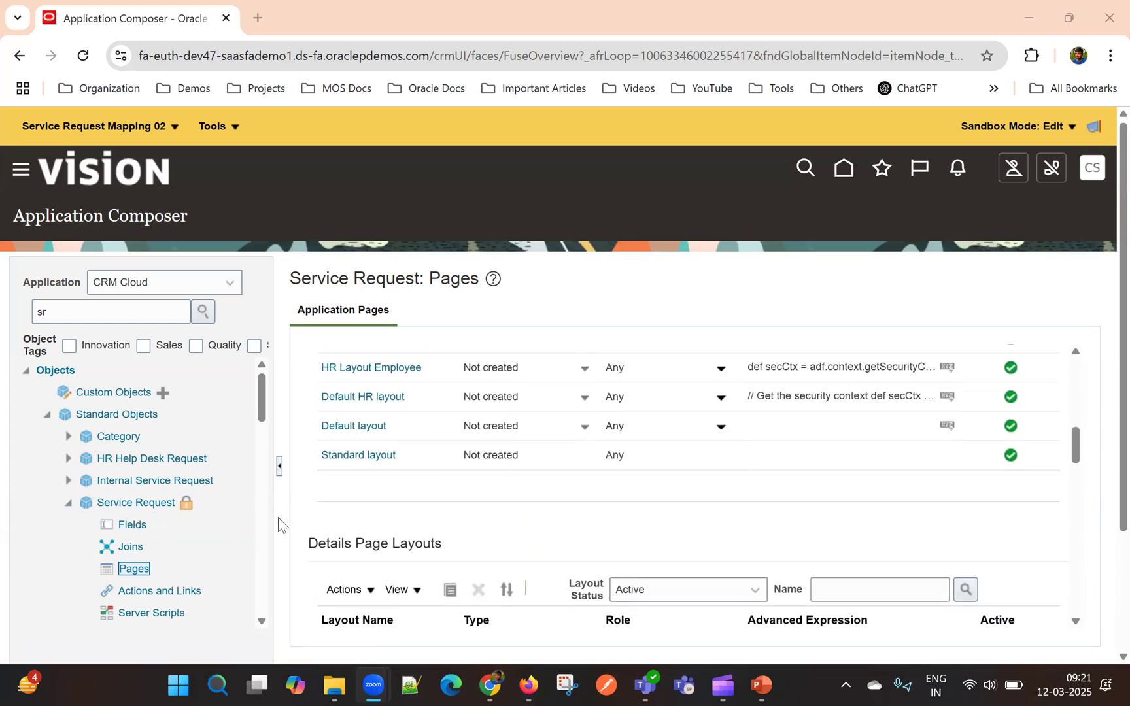
scroll(487, 451, "up", 3)
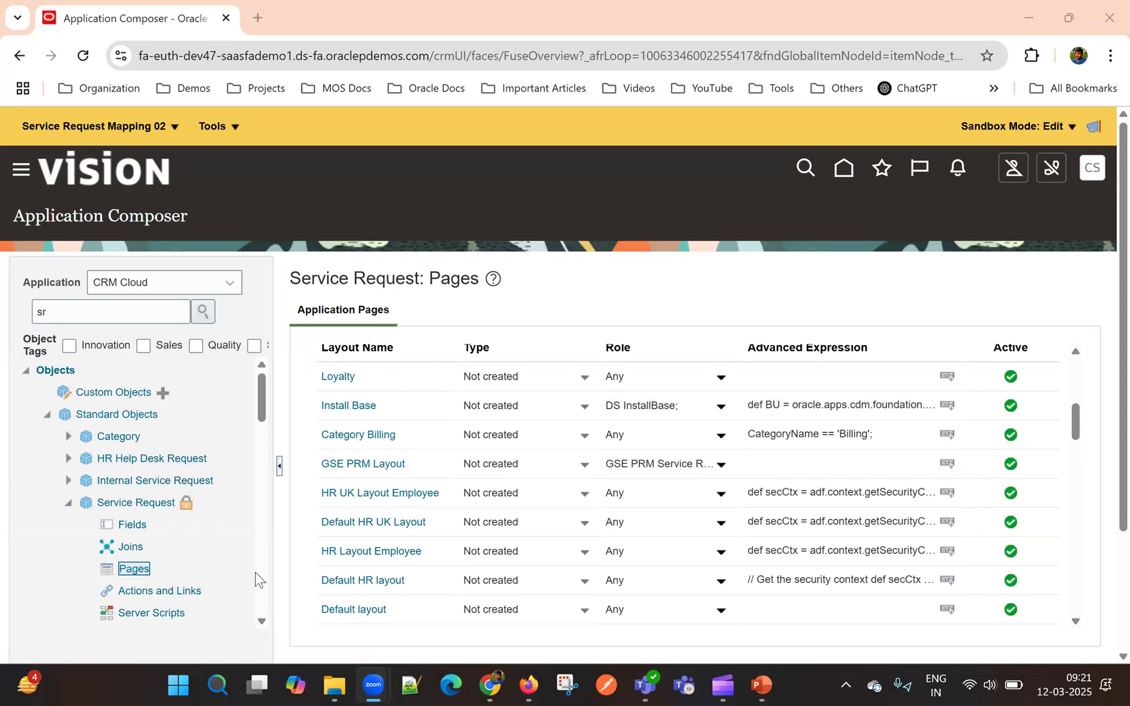
scroll(416, 479, "up", 3)
scroll(620, 419, "down", 5)
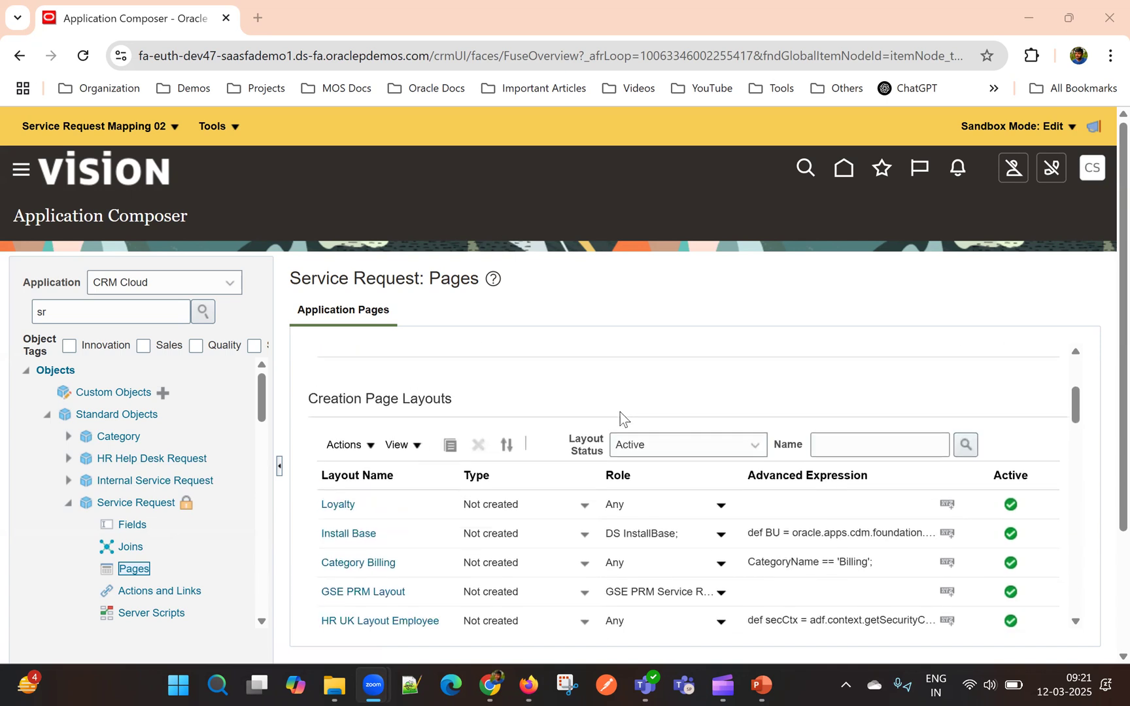
scroll(575, 552, "down", 4)
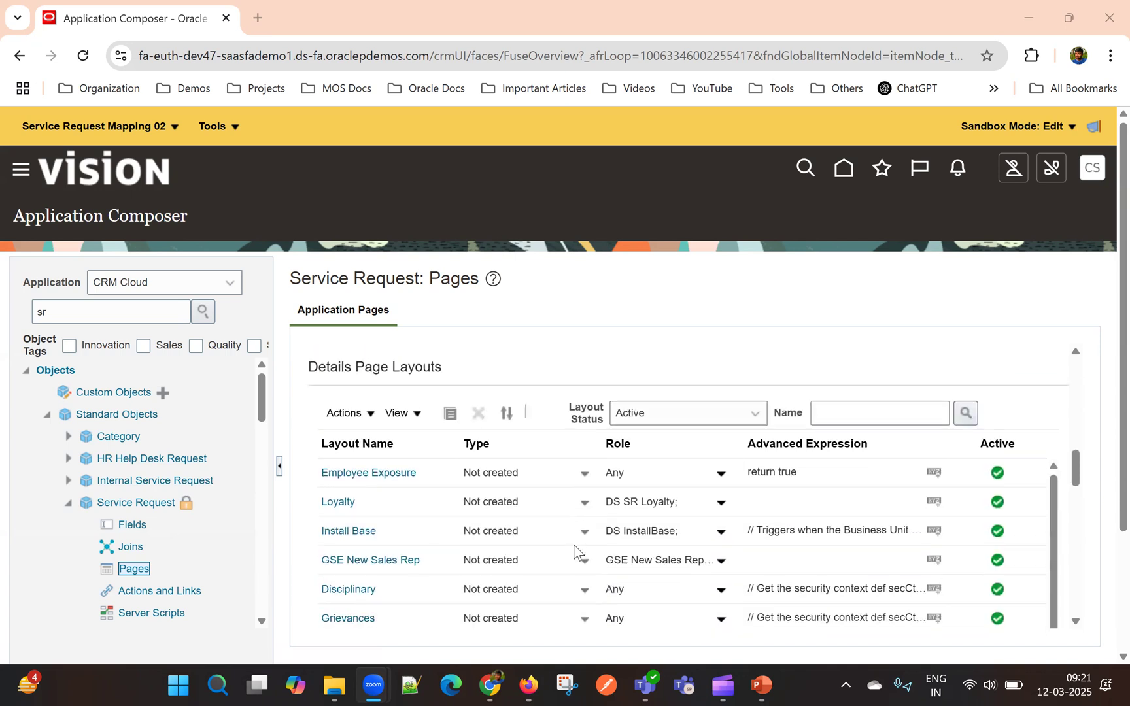
scroll(226, 488, "down", 4)
Open the Server Scripts of Service Request and review its object triggers and field triggers.
scroll(202, 449, "down", 5)
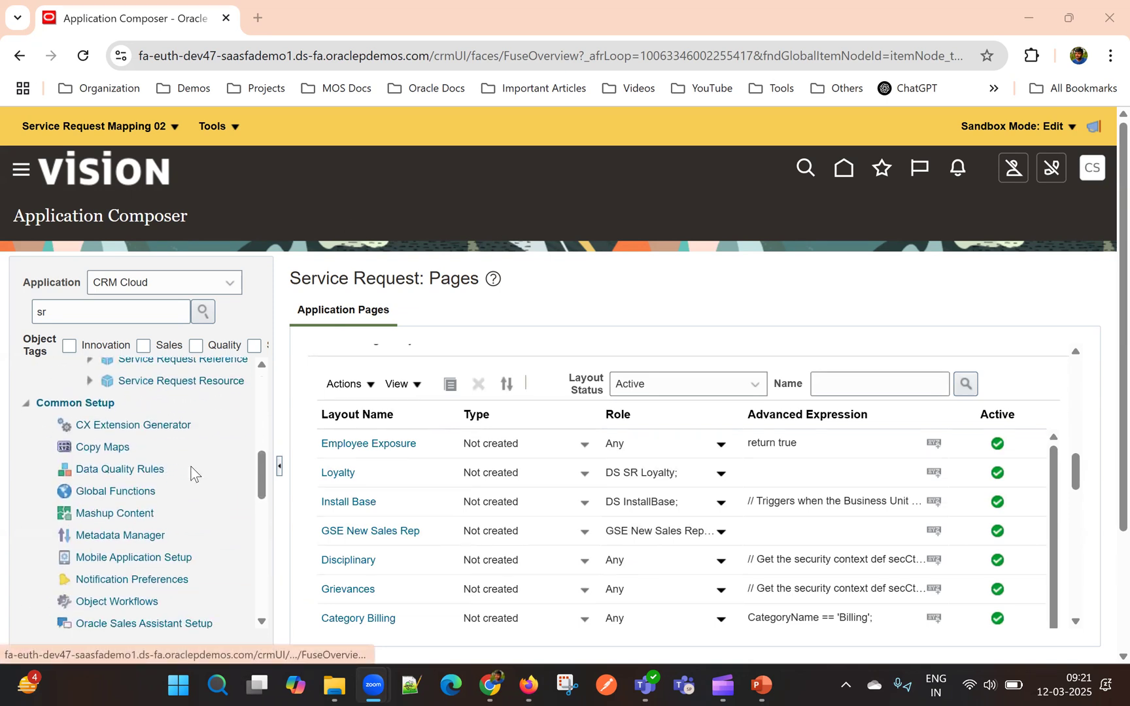
scroll(202, 448, "up", 9)
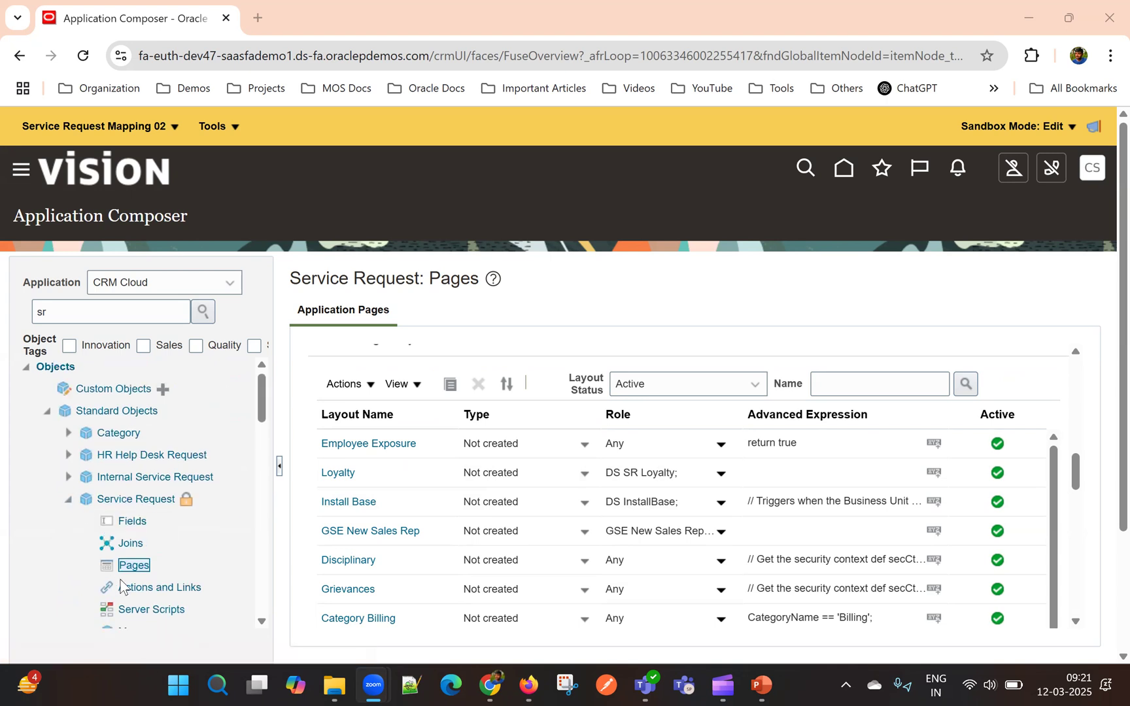
scroll(196, 582, "down", 1)
left_click(154, 572)
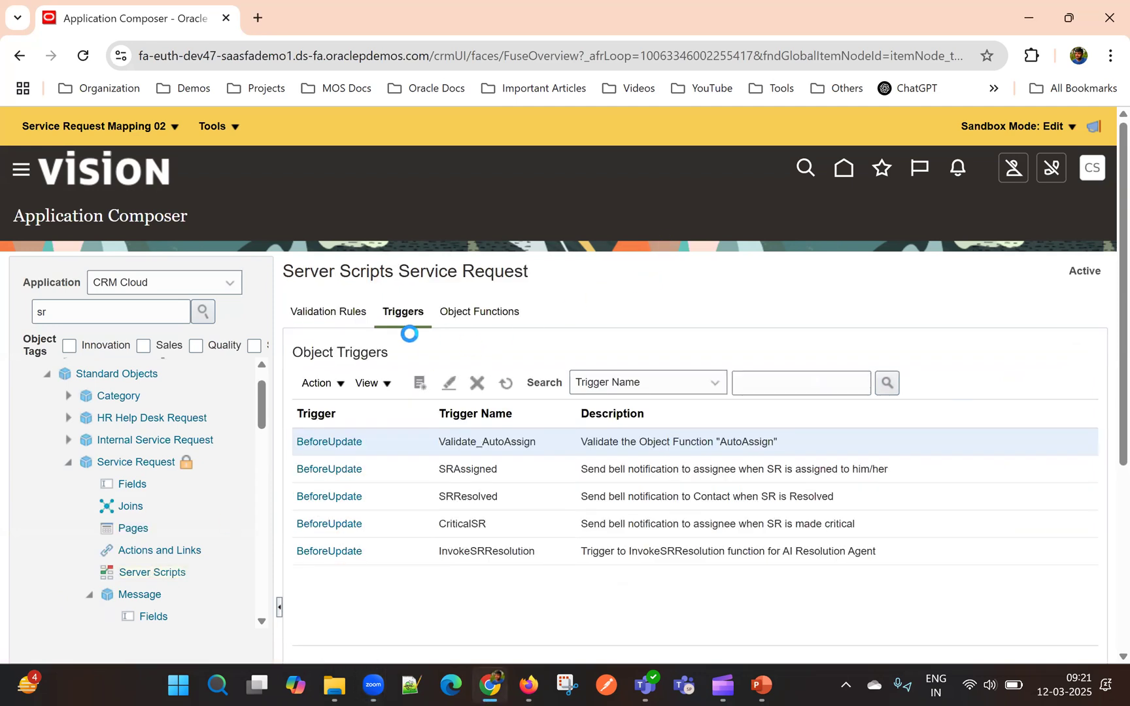
scroll(437, 532, "down", 2)
scroll(436, 532, "down", 2)
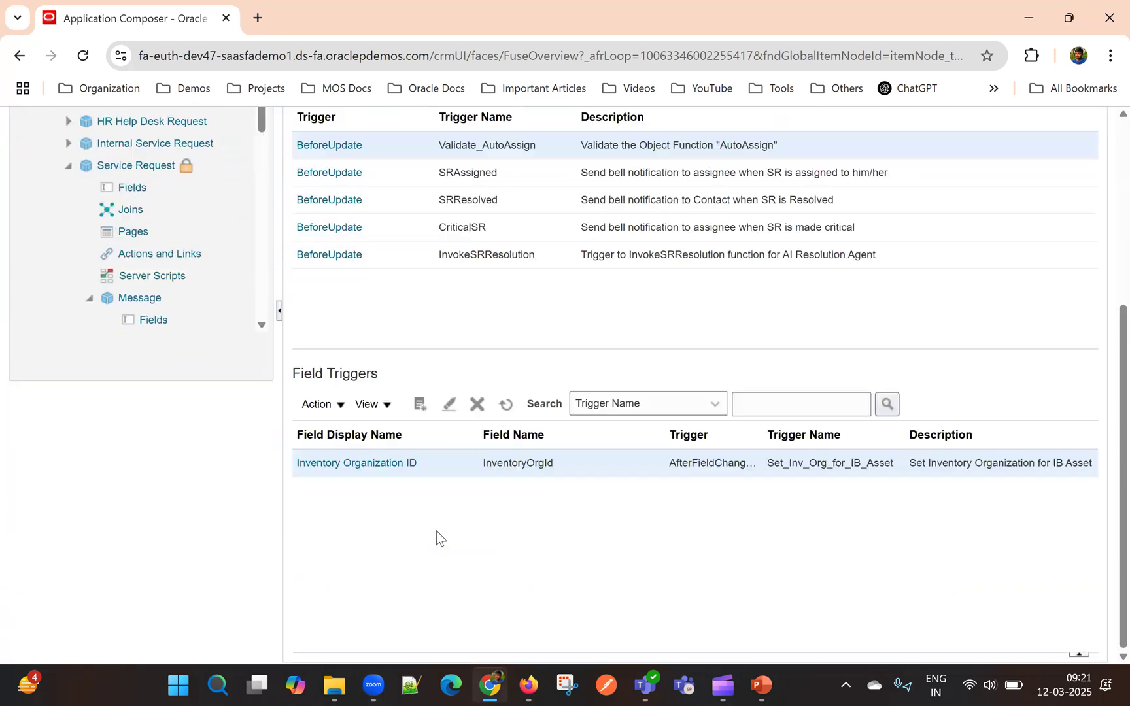
scroll(497, 479, "up", 3)
scroll(493, 483, "up", 2)
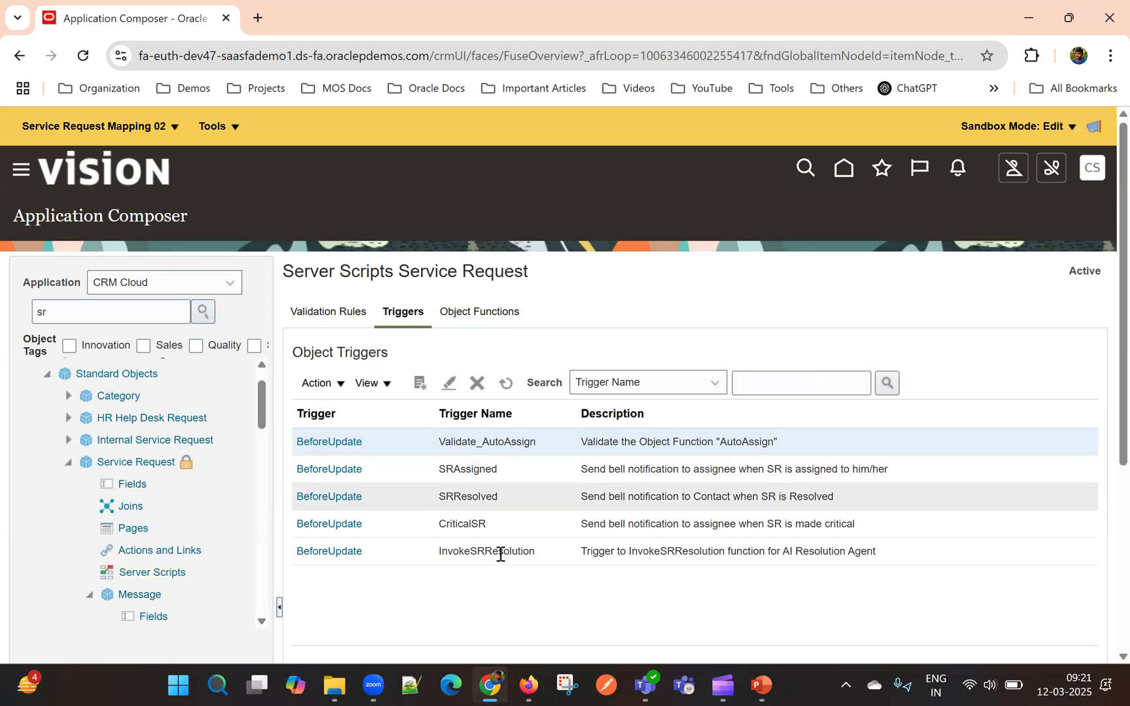
left_click(66, 464)
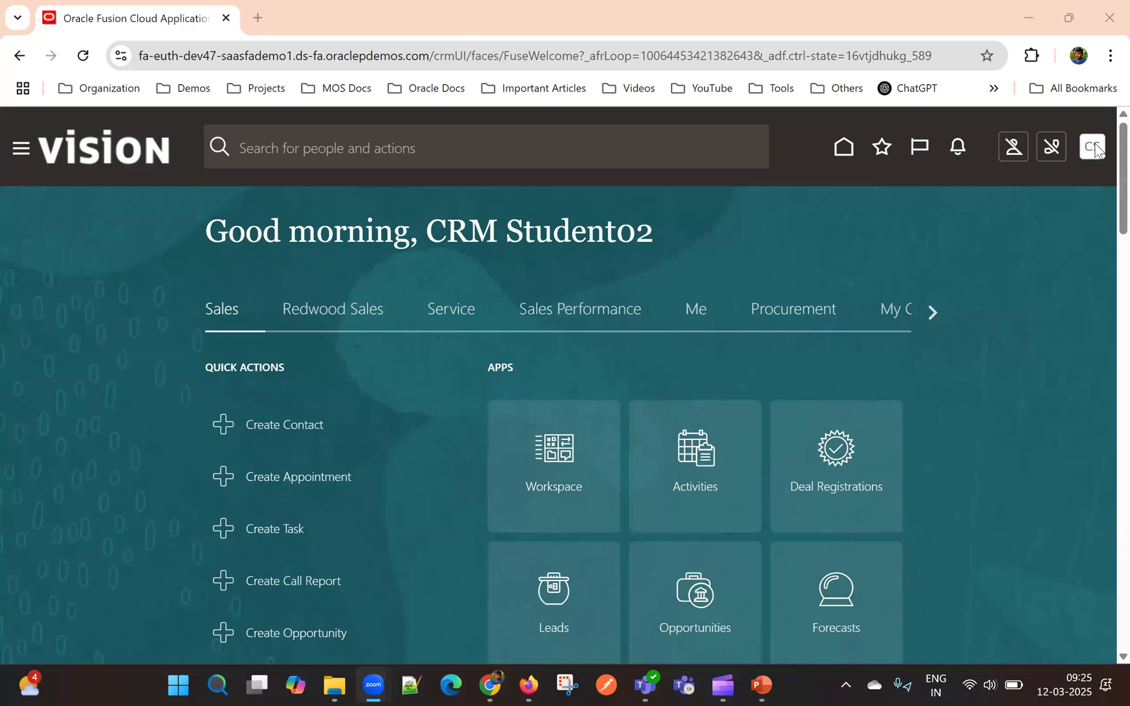
Open Setup and Maintenance and search the setup tasks for "configure".
left_click(1094, 148)
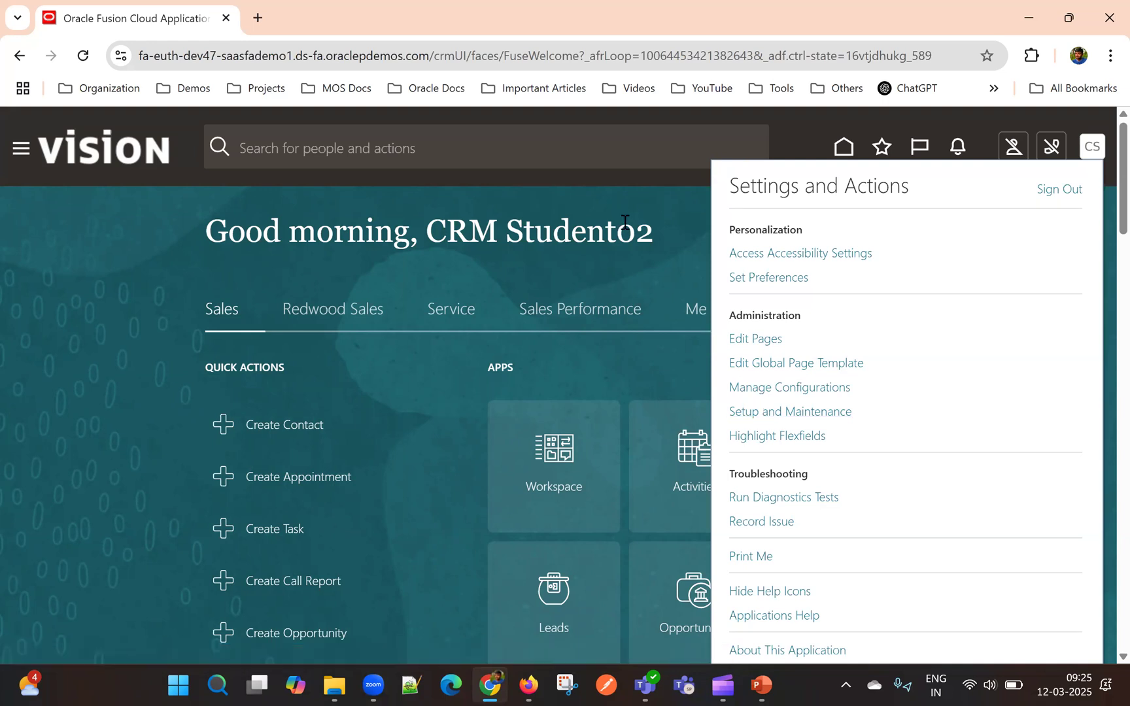
left_click(792, 413)
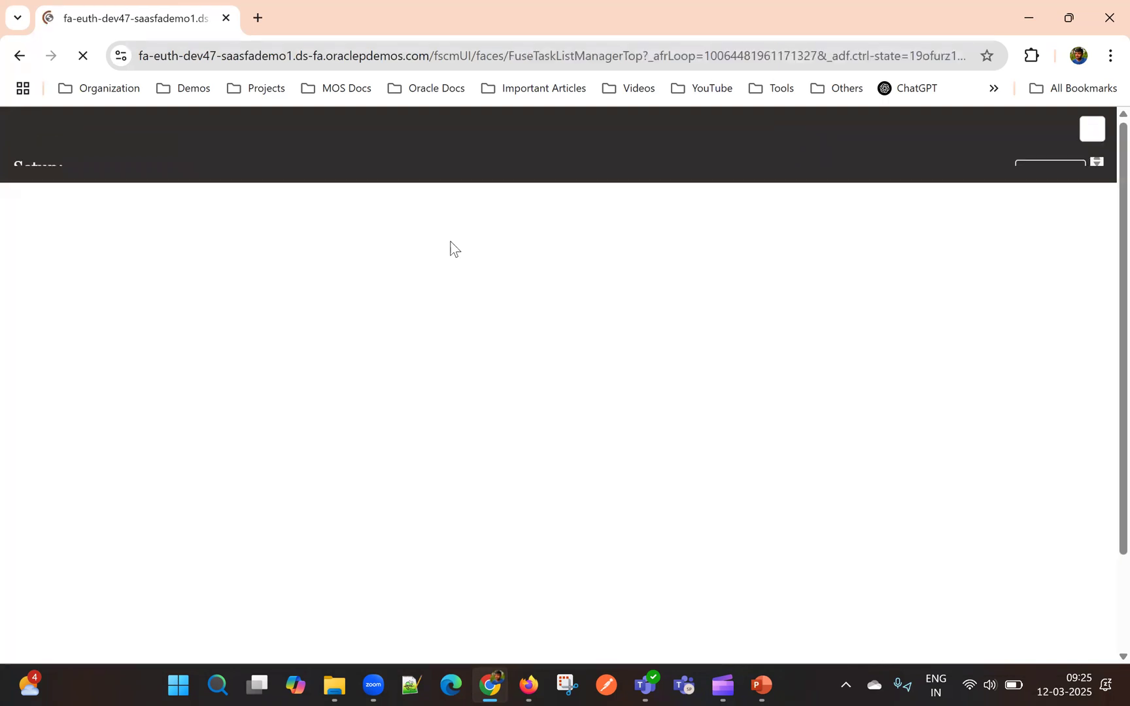
left_click(526, 234)
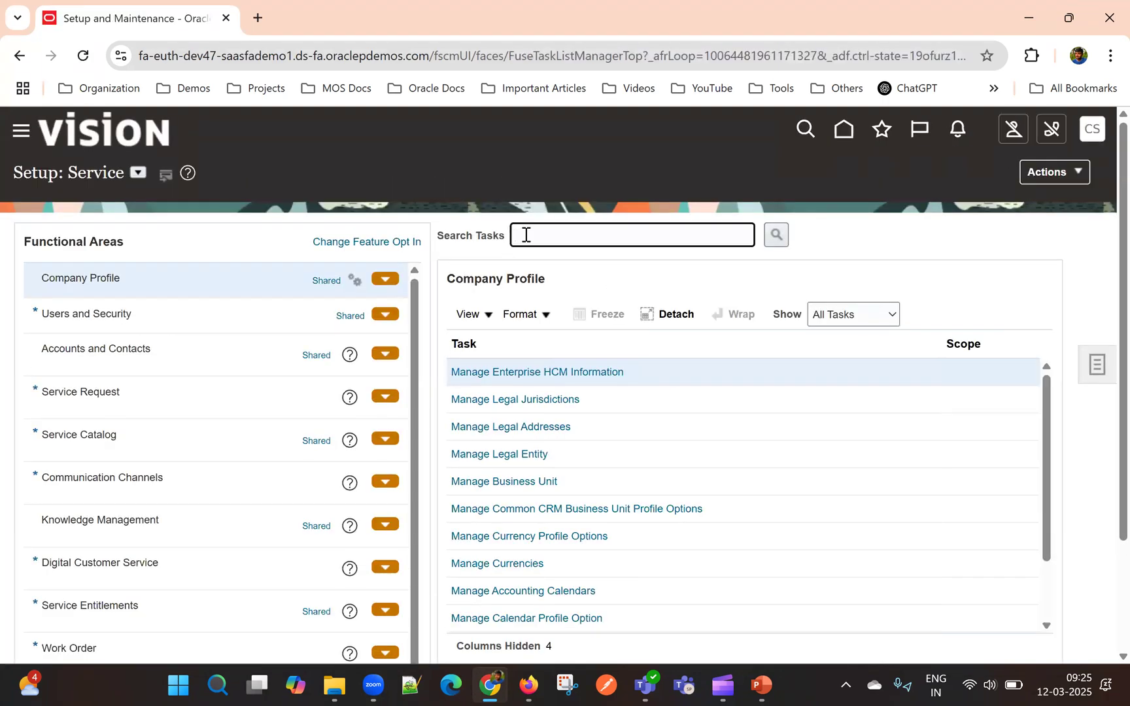
type("configure")
key("Return")
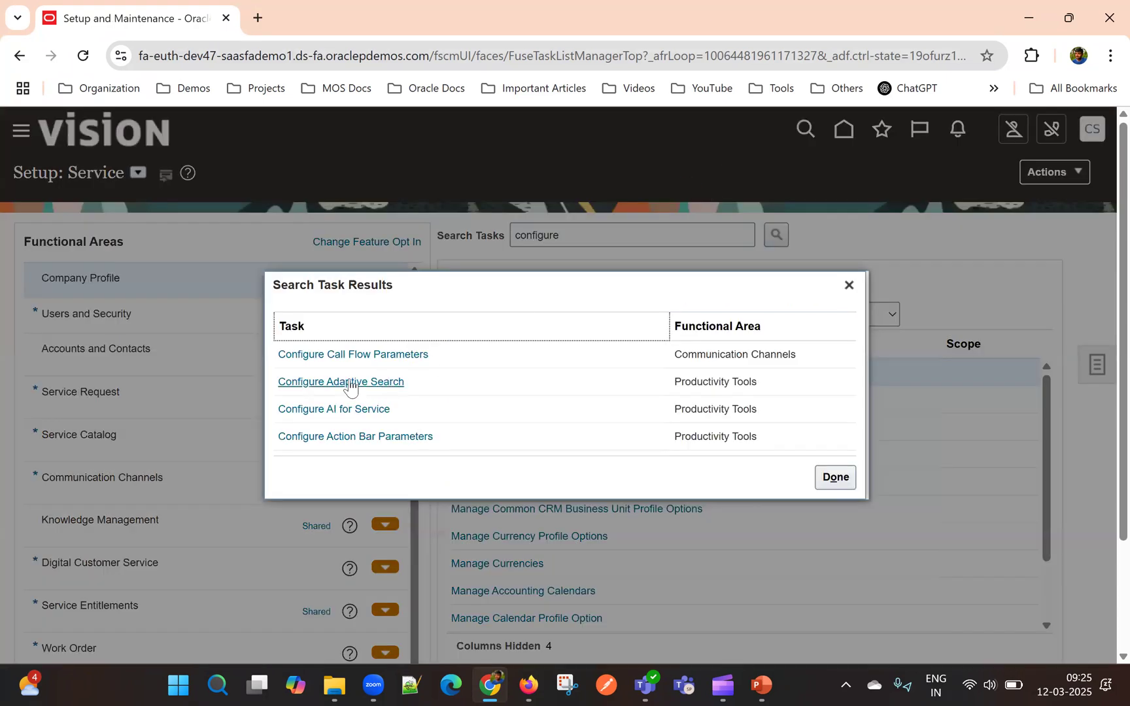
Open the Configure Adaptive Search task and review which common, sales, service and custom objects are enabled.
left_click(350, 384)
left_click(514, 370)
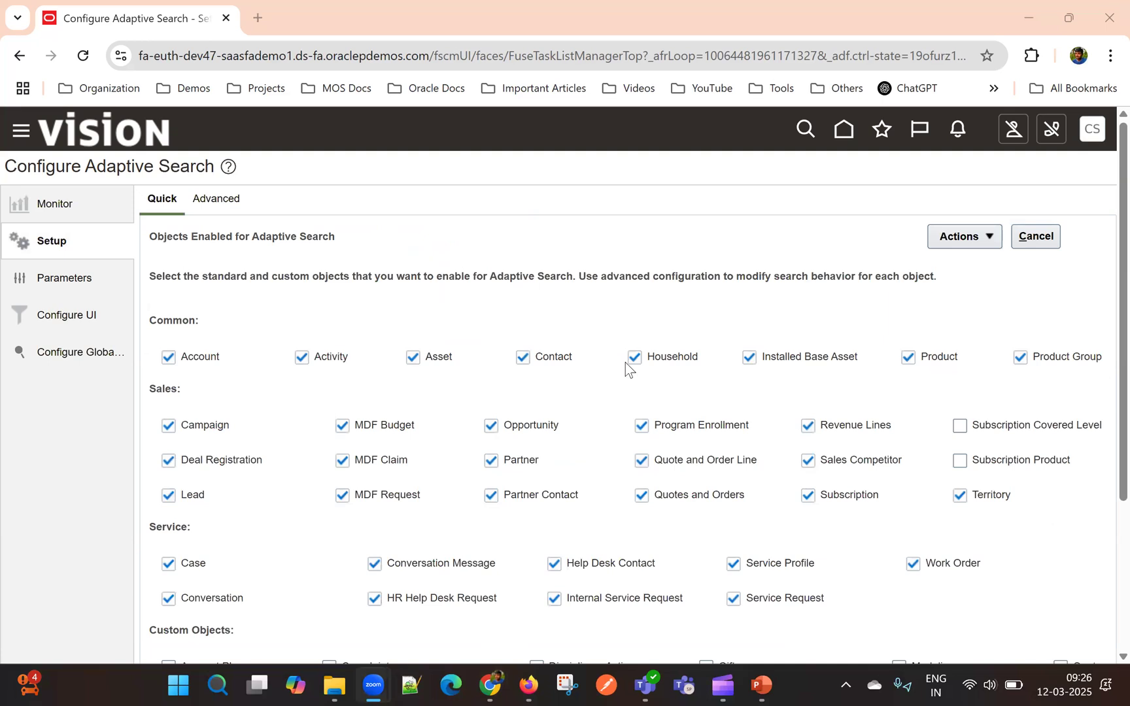
scroll(331, 397, "down", 3)
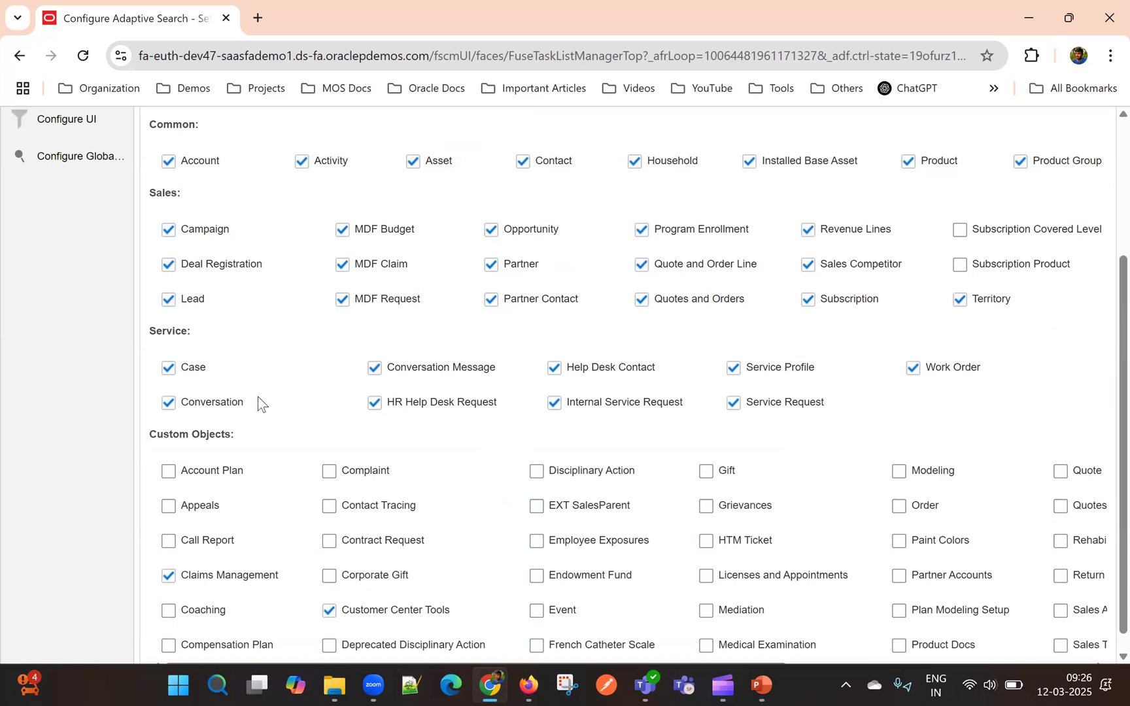
scroll(258, 396, "up", 2)
scroll(262, 459, "down", 2)
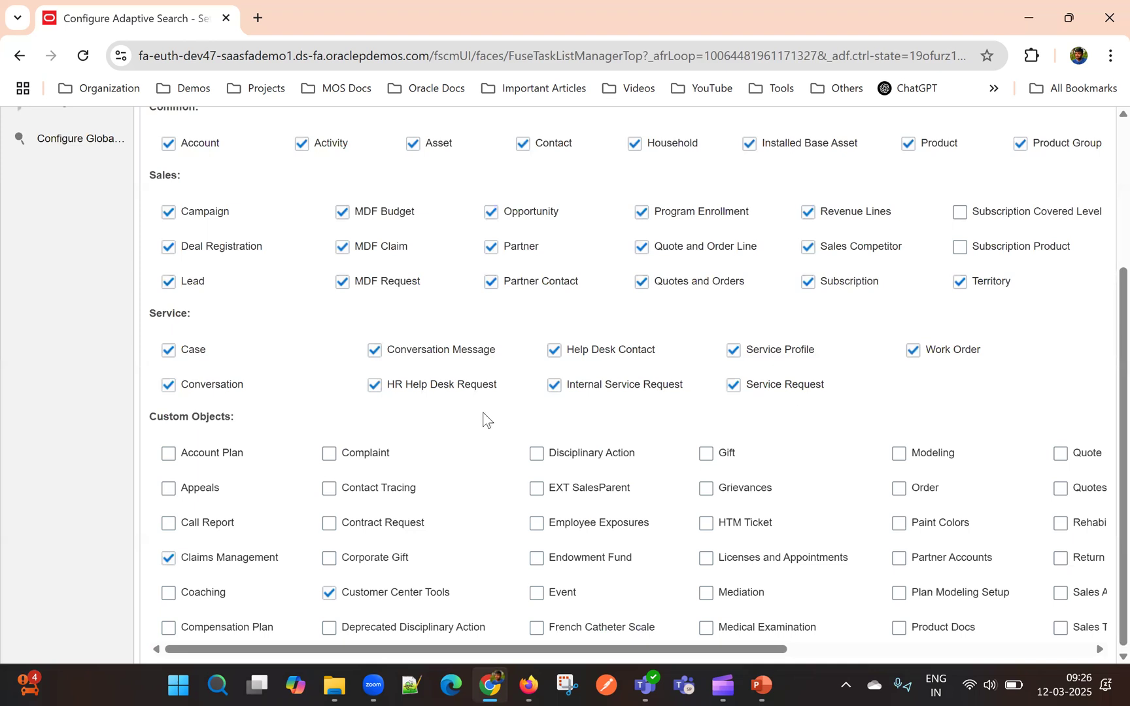
scroll(460, 506, "down", 1)
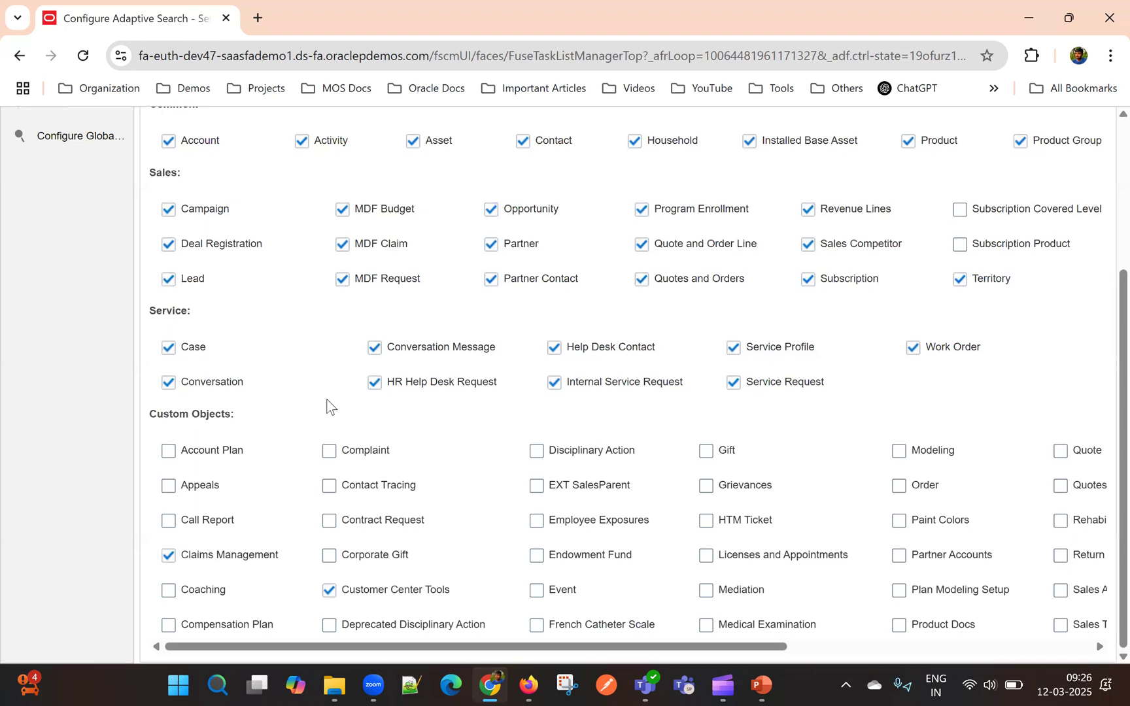
scroll(401, 421, "up", 5)
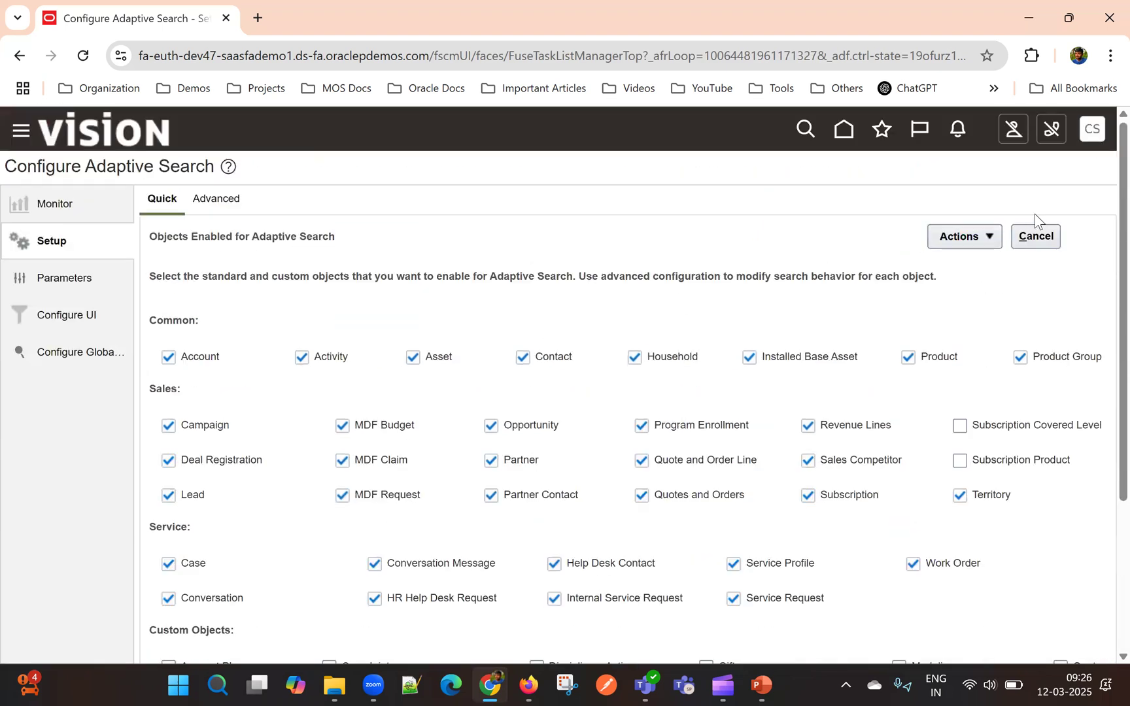
Check the publish actions for Adaptive Search without running one, and open the Advanced configuration.
left_click(964, 236)
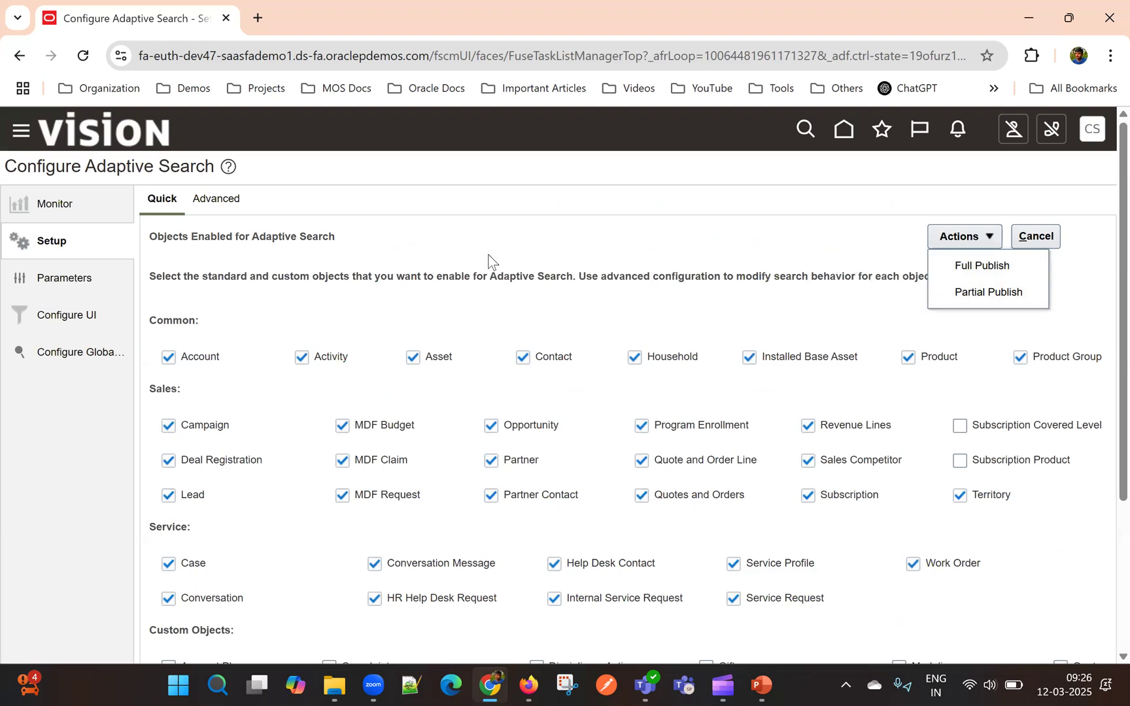
left_click(566, 267)
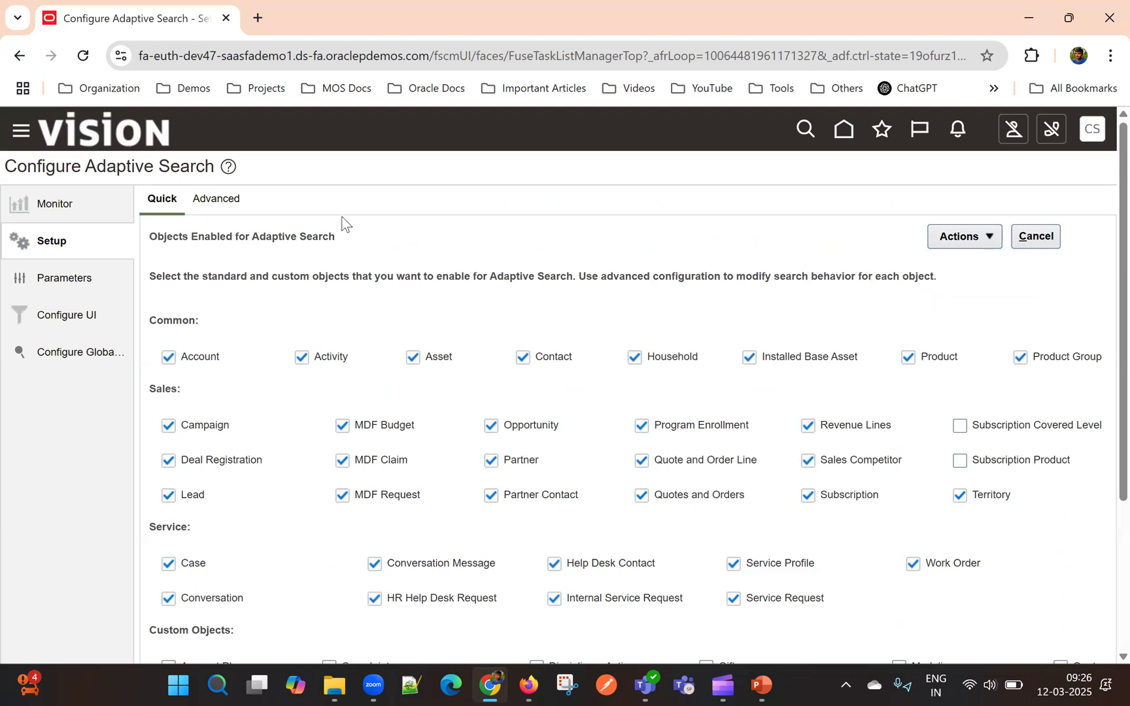
left_click(219, 204)
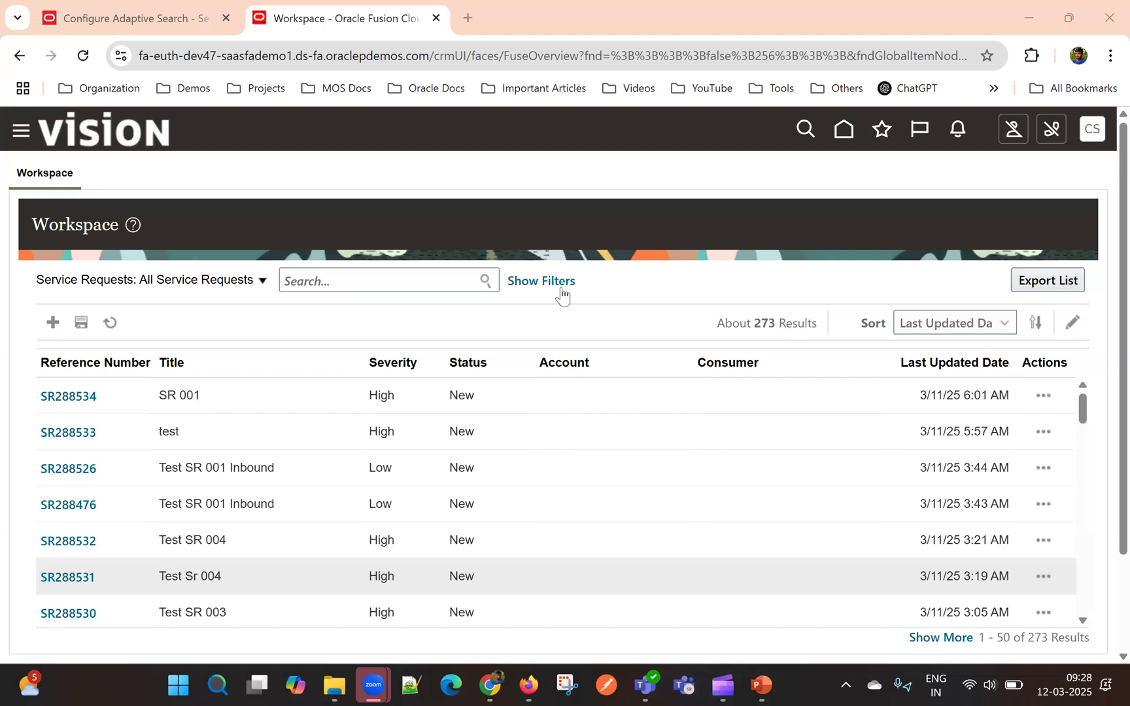
Review the objects offered in the Workspace's saved search list, keeping All Service Requests as the selected search.
left_click(146, 281)
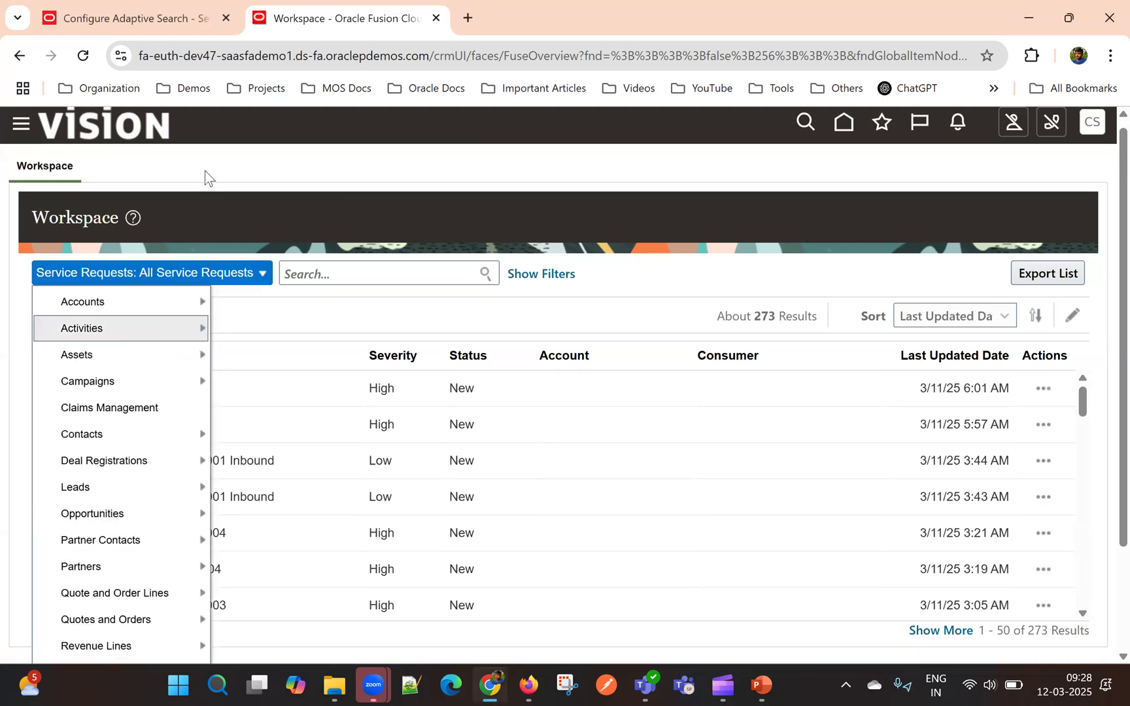
left_click(264, 212)
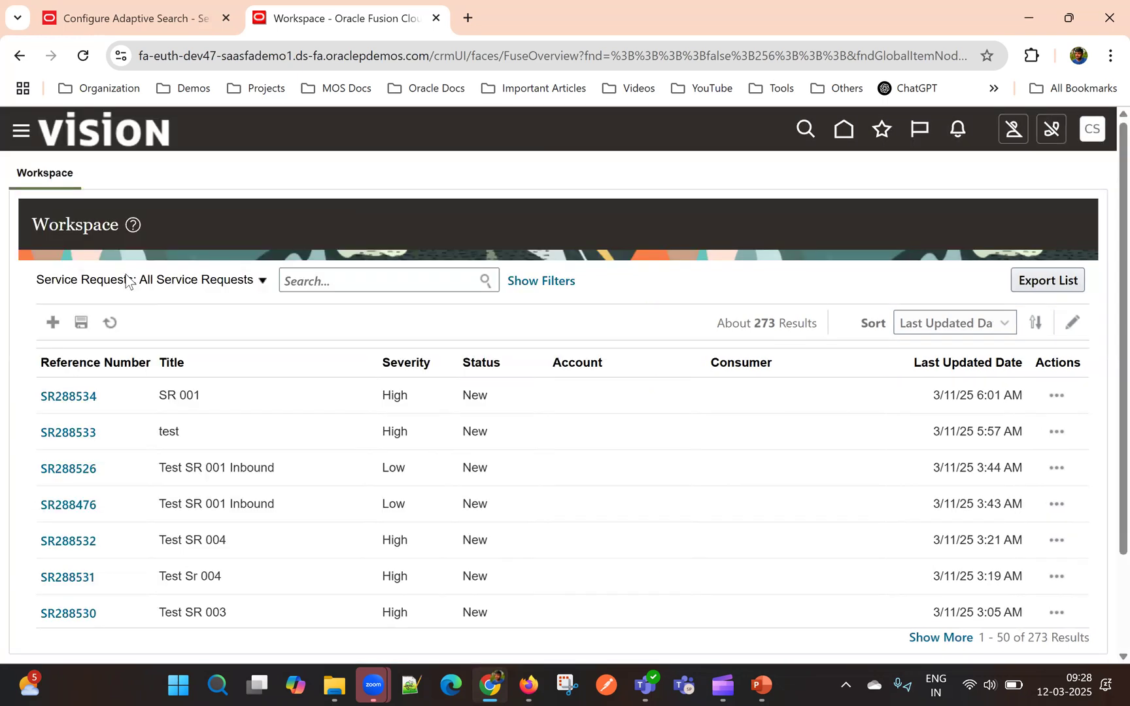
left_click(131, 281)
scroll(139, 517, "down", 2)
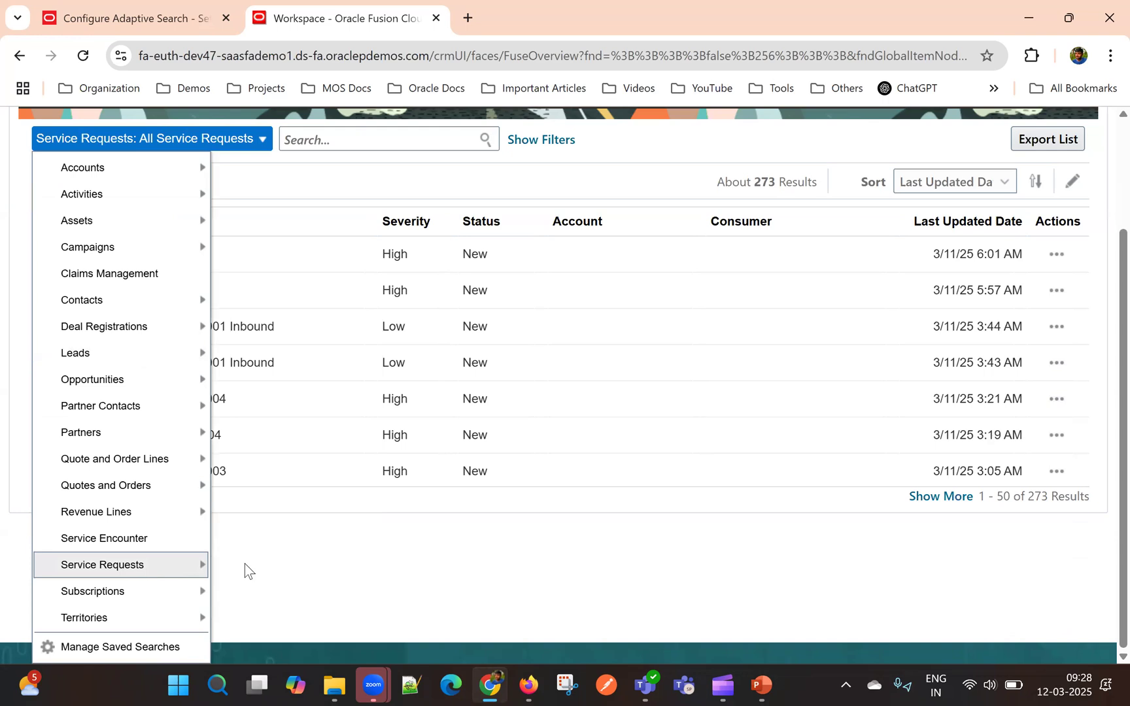
left_click(621, 268)
scroll(647, 229, "up", 2)
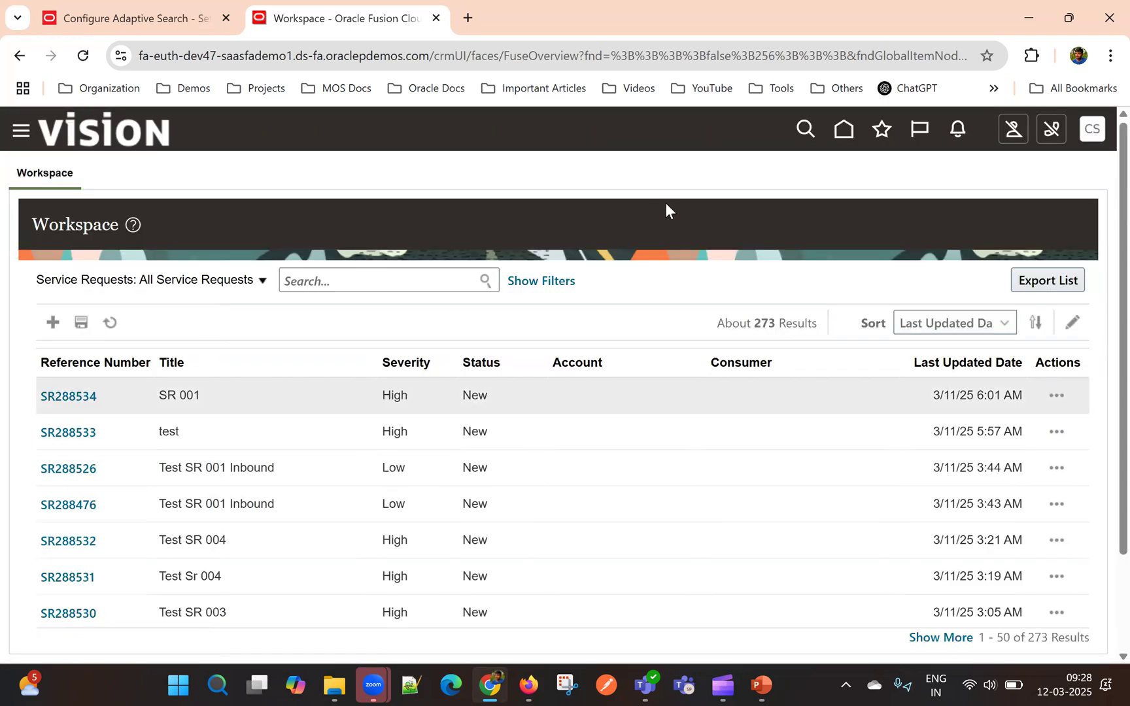